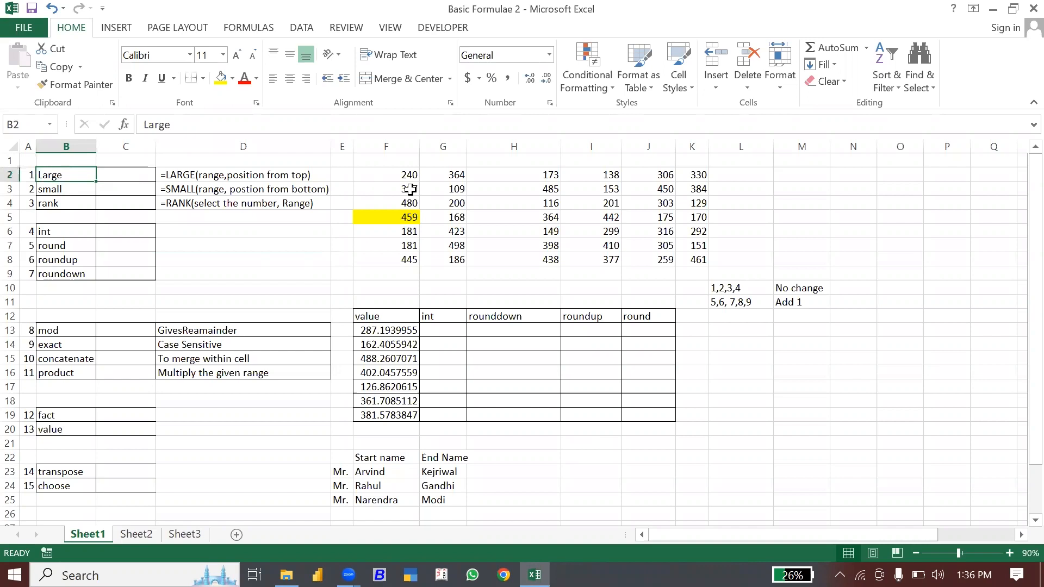
- Find the maximum of the number block F2:K8 in cell M5 with =MAX(F2:K8)
left_click_drag(396, 171, 696, 267)
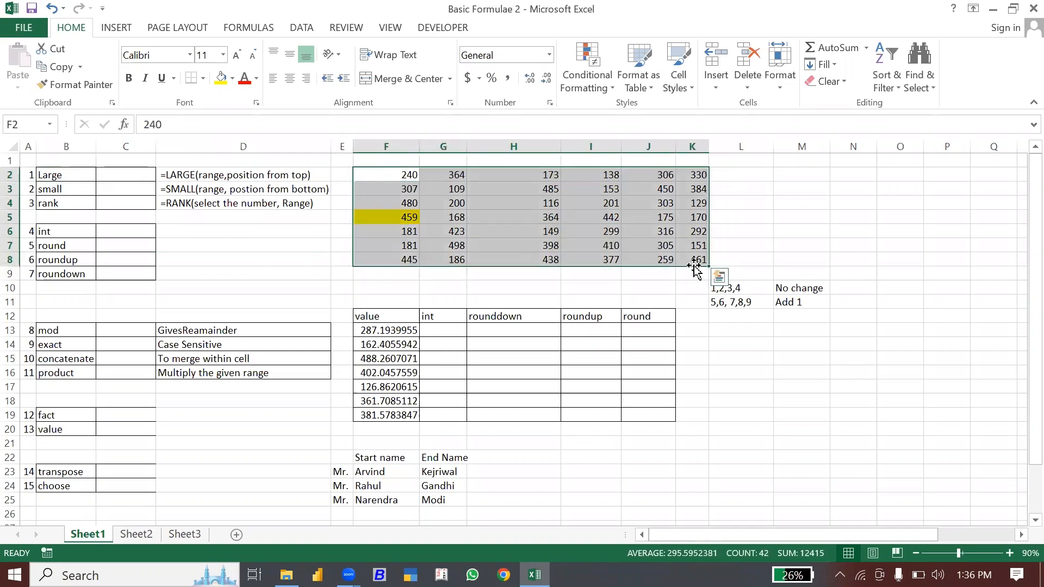
left_click(759, 230)
left_click(818, 214)
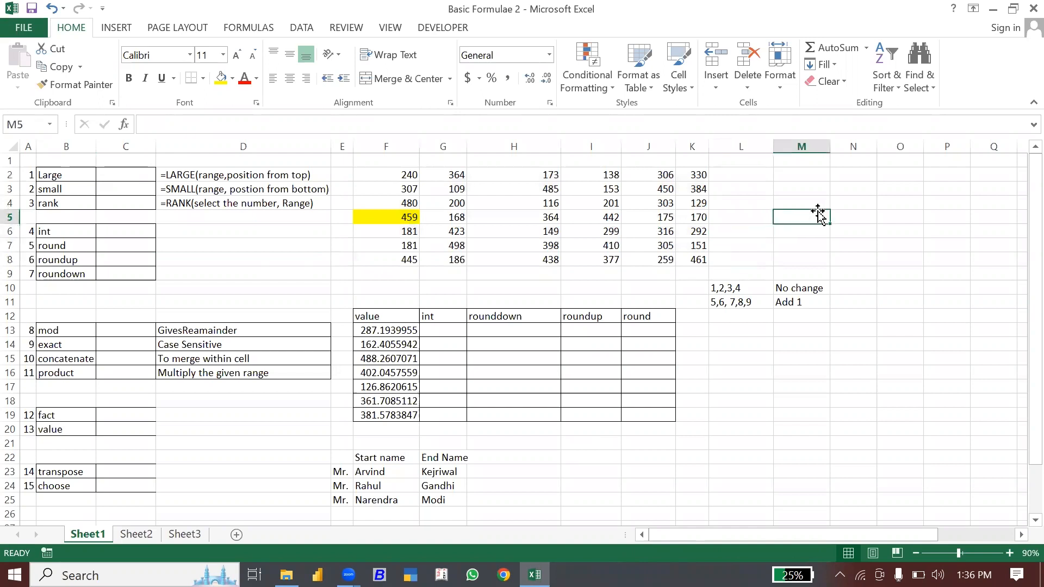
type("=max")
key("Tab")
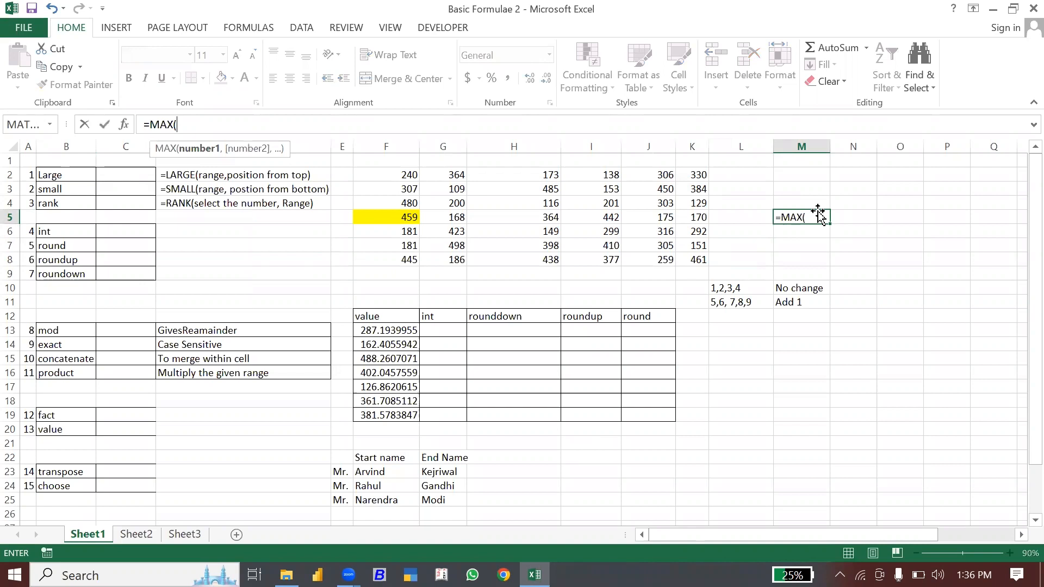
left_click_drag(366, 172, 698, 260)
type(")")
key("Return")
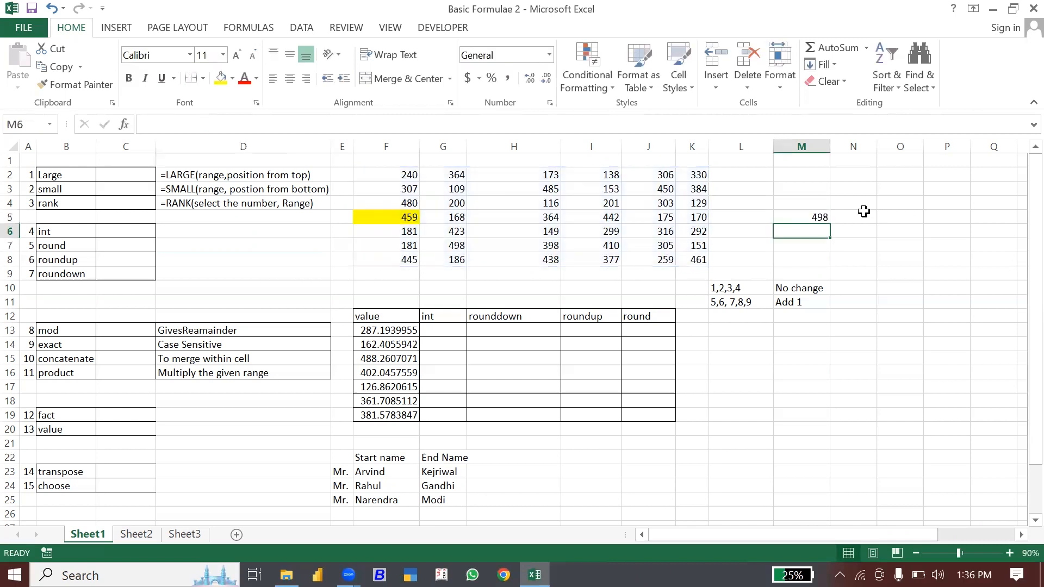
left_click(811, 212)
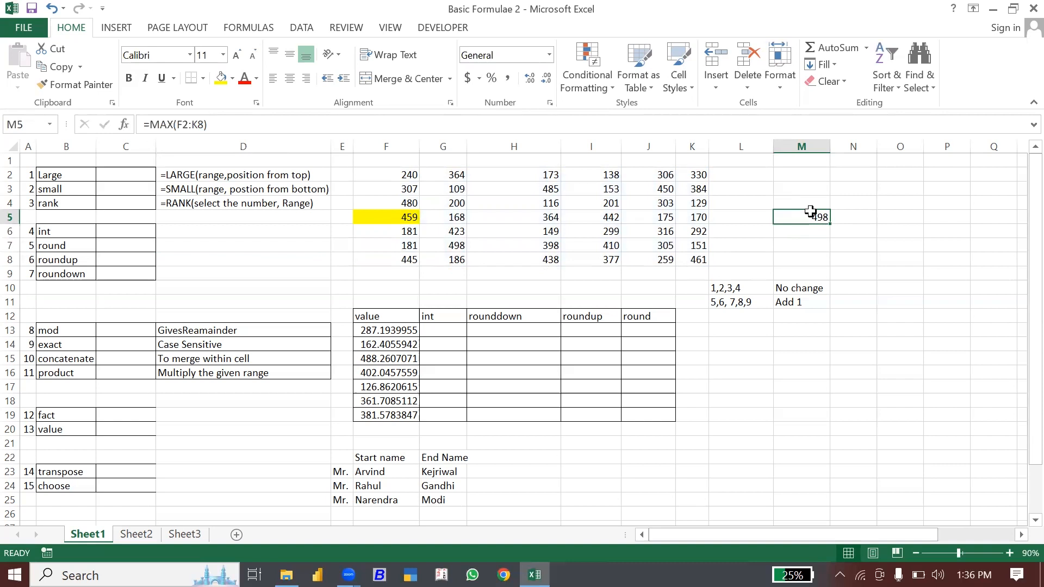
left_click(480, 251)
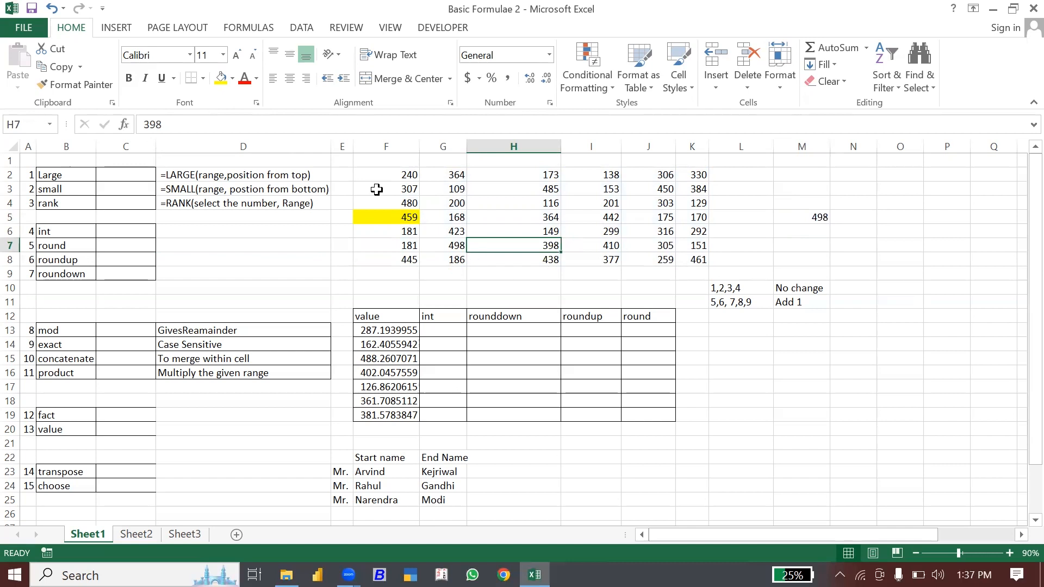
- Find the third-largest number of the block in the Large result cell C2 with =LARGE(F2:K8,3)
left_click(111, 177)
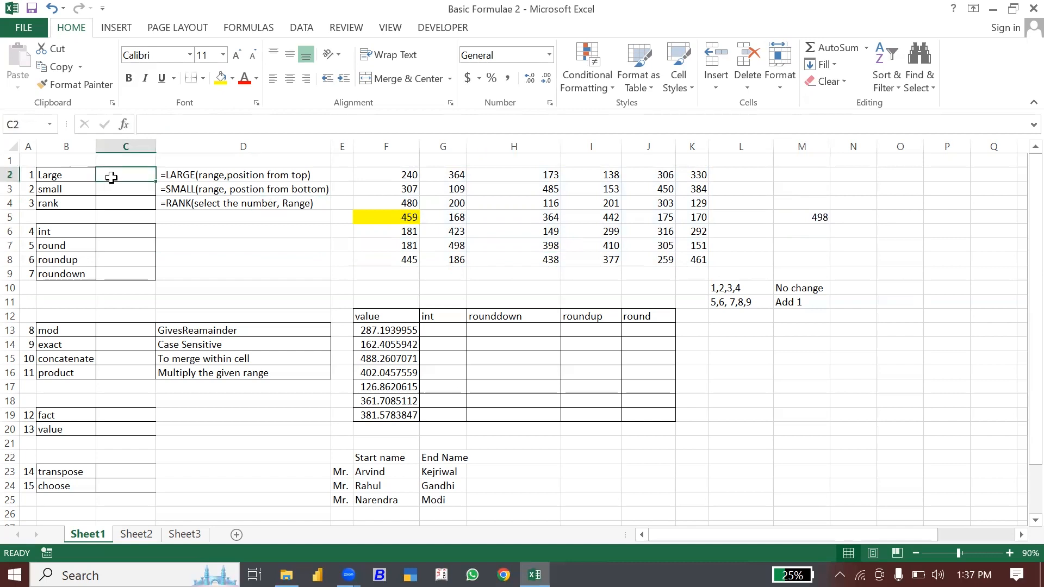
type("=la")
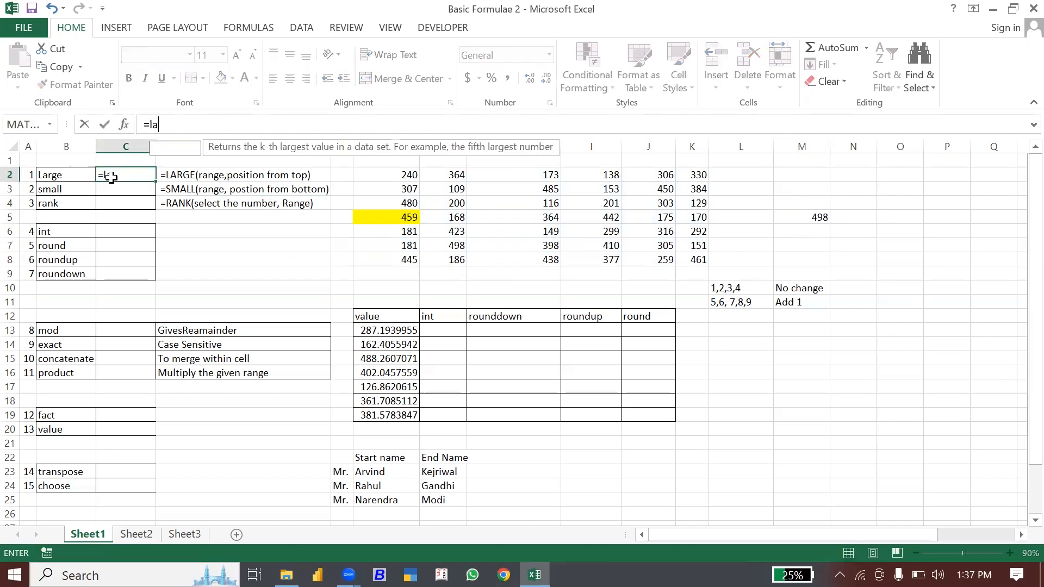
type("r")
key("Tab")
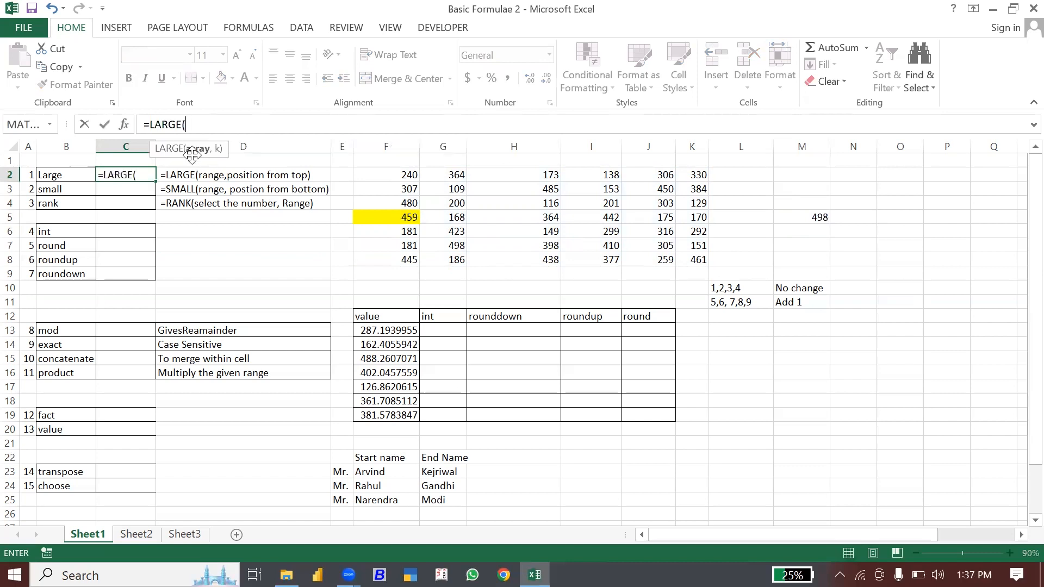
left_click(404, 174)
key("ctrl+shift+Right")
key("ctrl+shift+Down")
type(",")
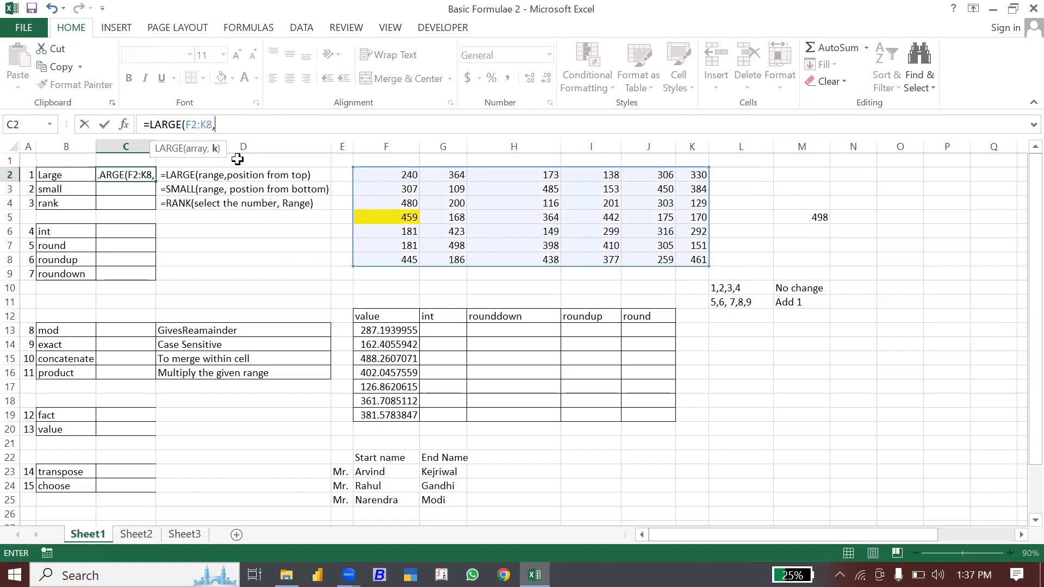
type("3)")
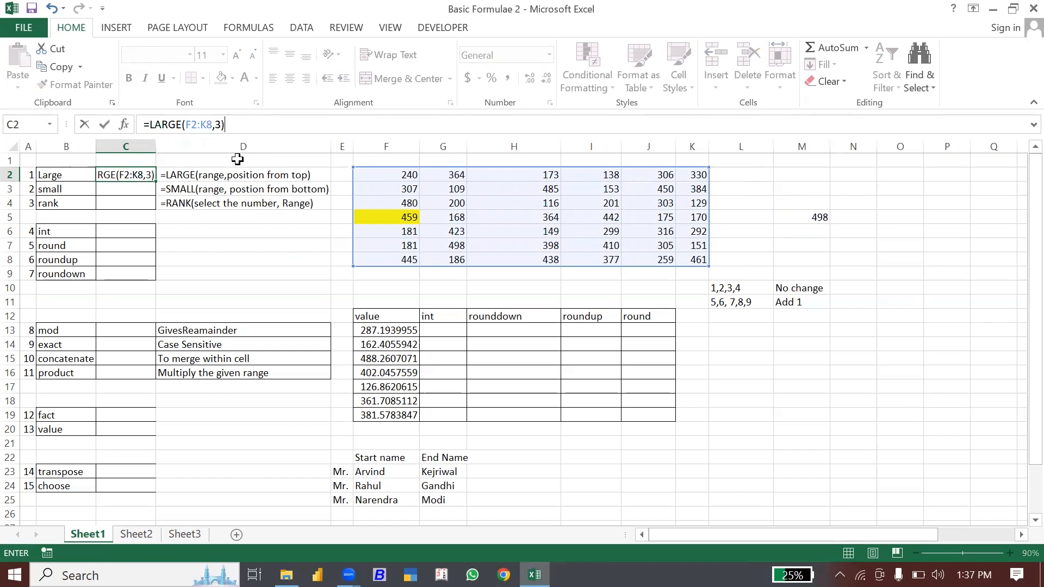
key("Return")
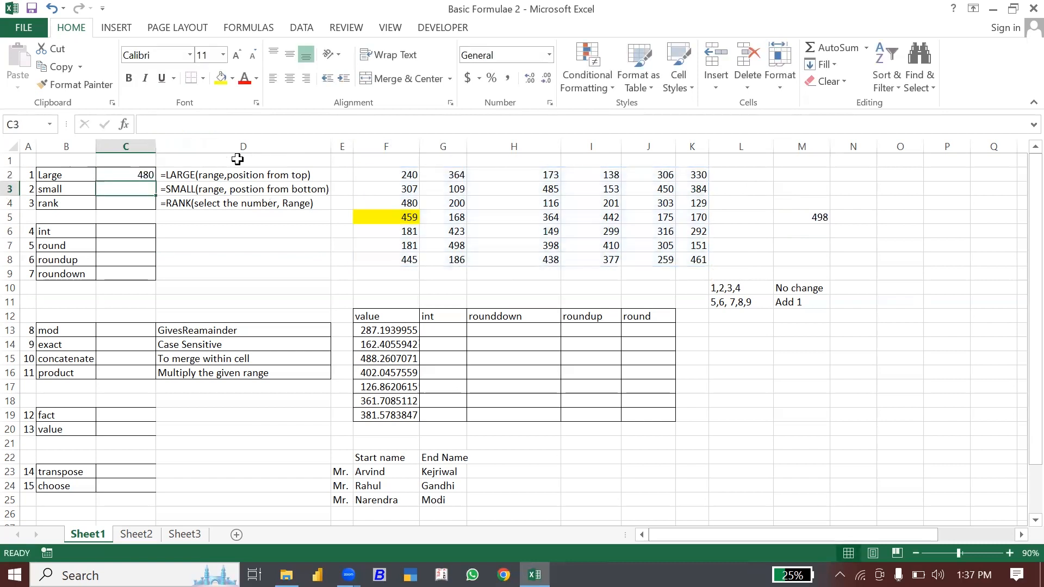
left_click(129, 174)
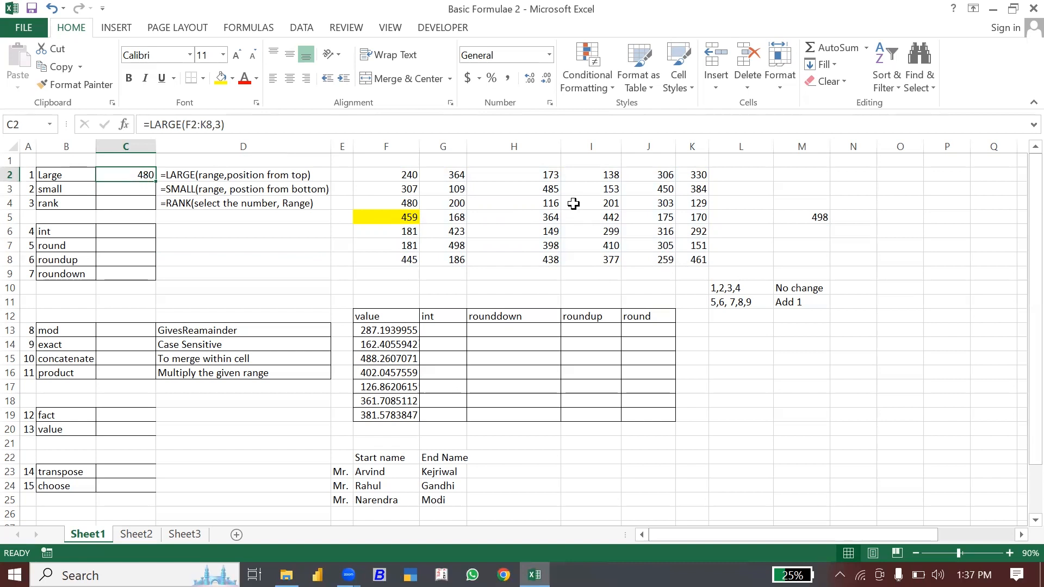
- Find the minimum of the number block in cell M7 with the MIN function over F2:K8
left_click(133, 186)
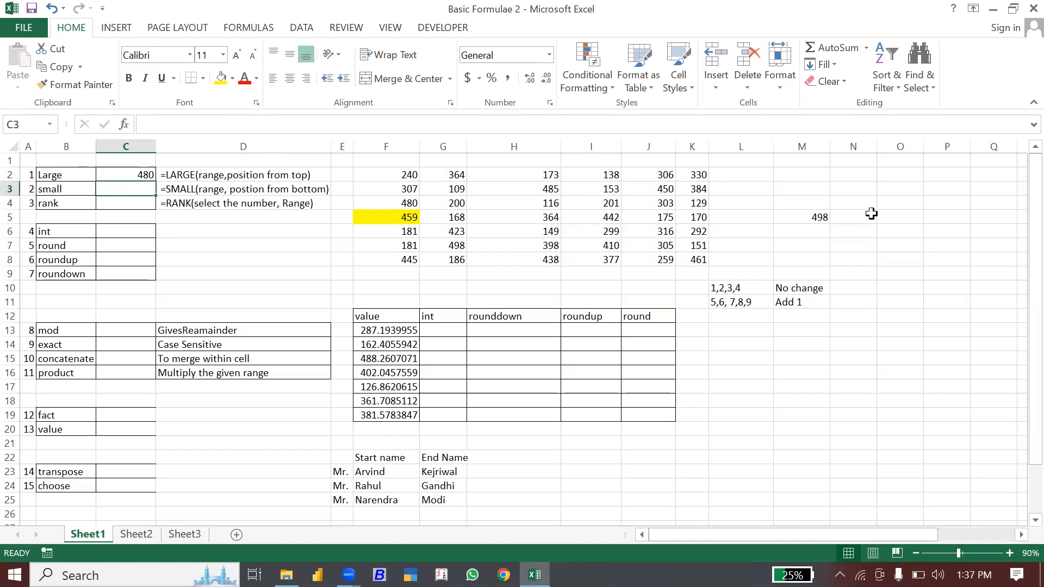
left_click(794, 245)
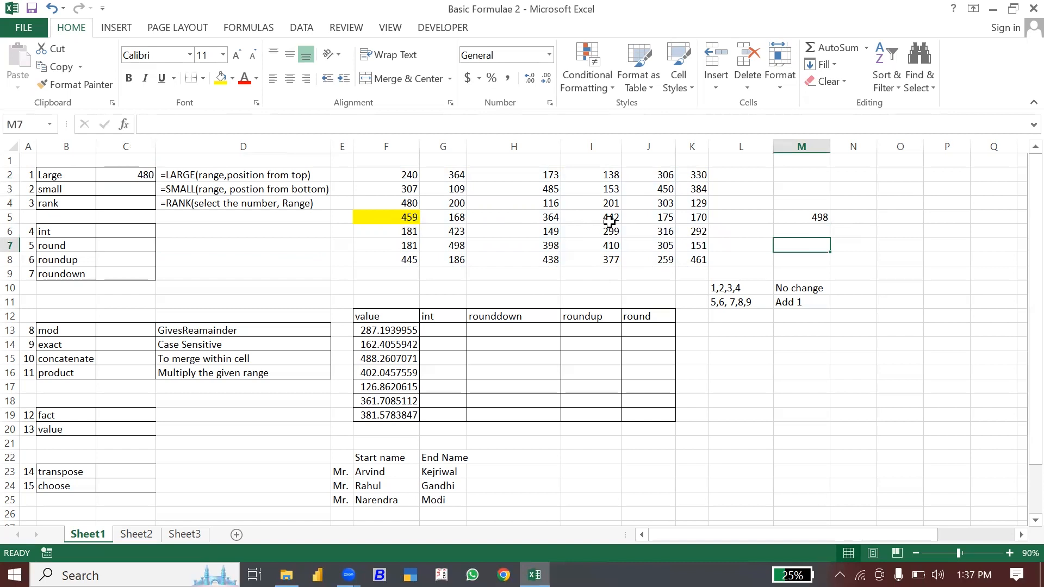
type("=min")
key("Tab")
left_click_drag(402, 170, 694, 271)
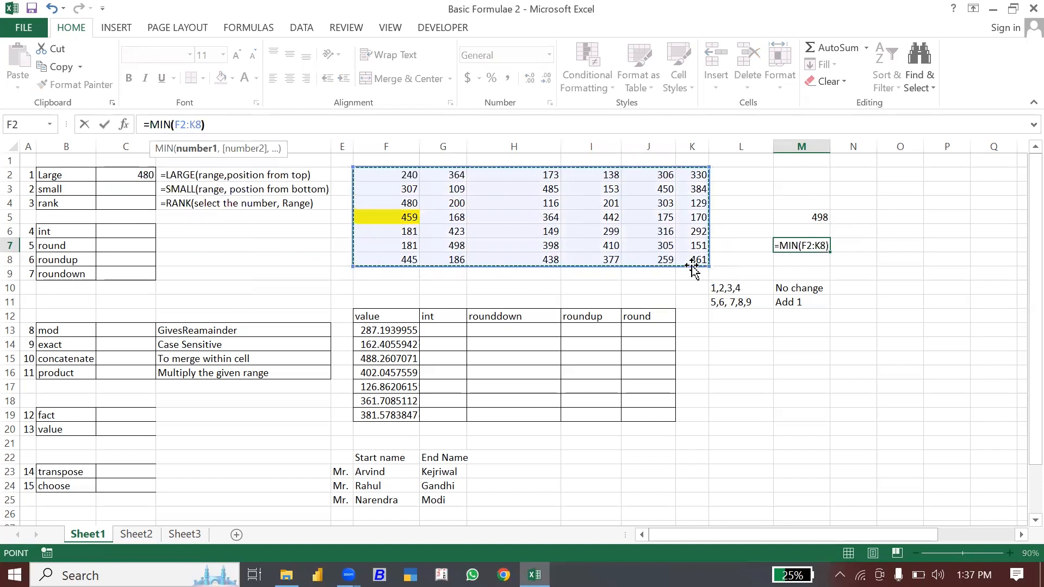
key("Return")
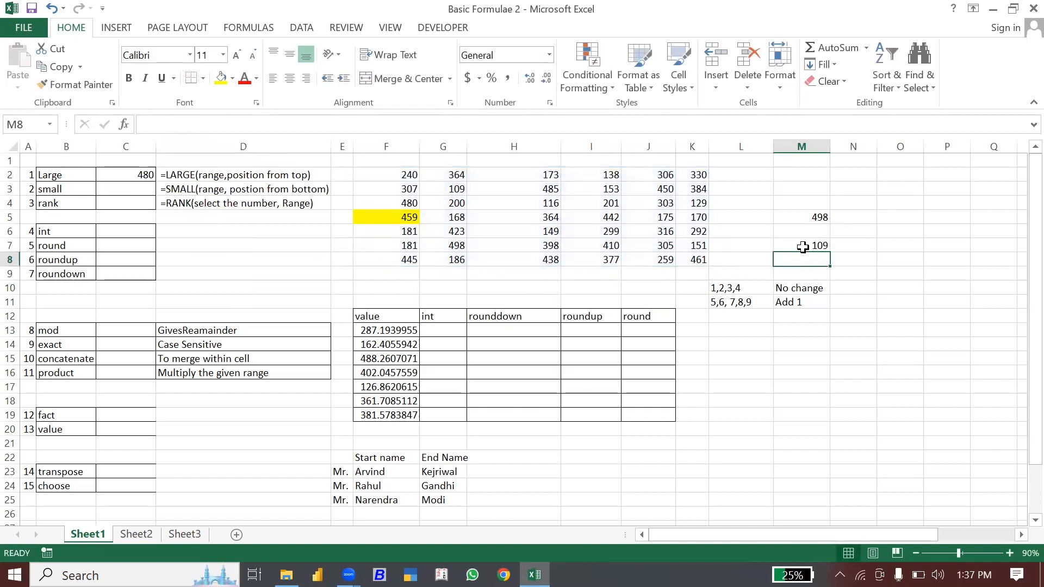
left_click(803, 247)
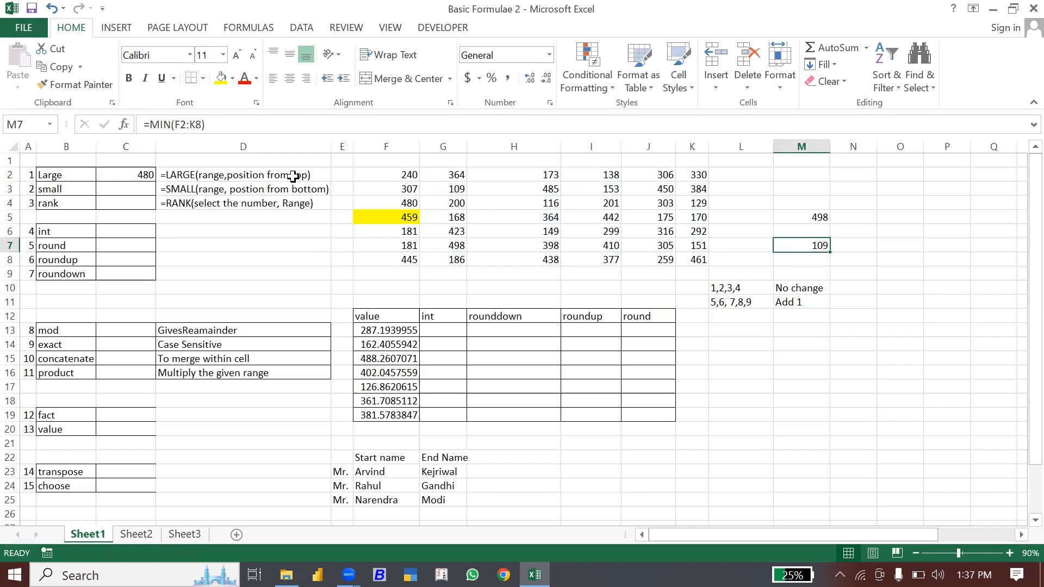
- Find the second-smallest number of the block in the small result cell C3 with =SMALL(F2:K8,2)
left_click(143, 191)
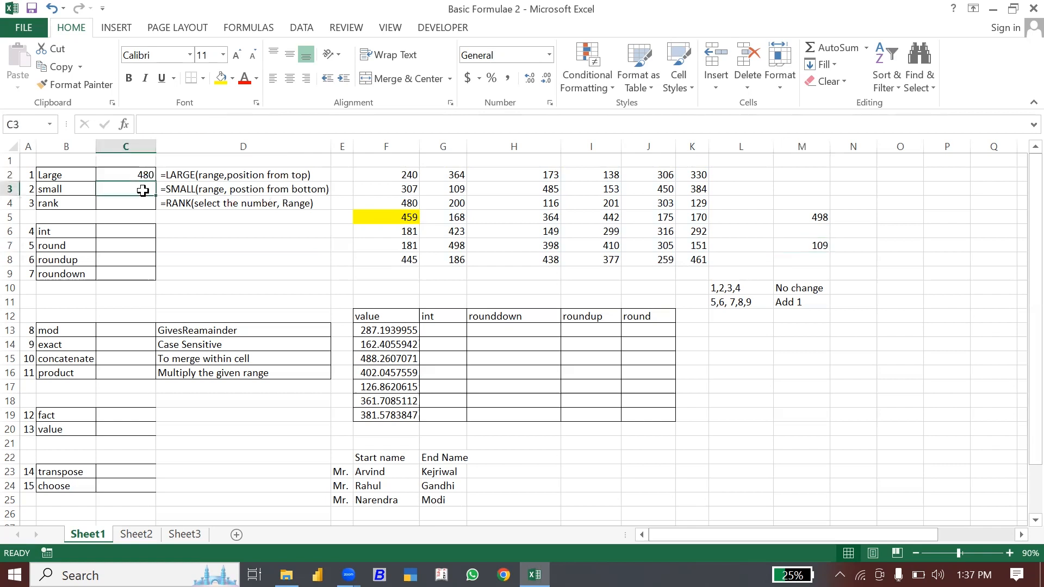
type("=small")
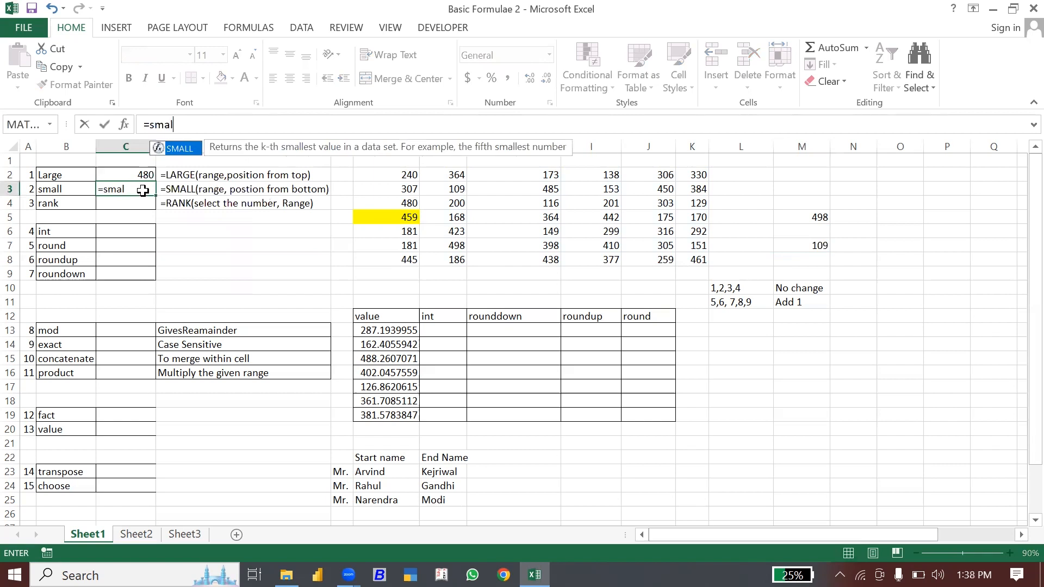
key("Tab")
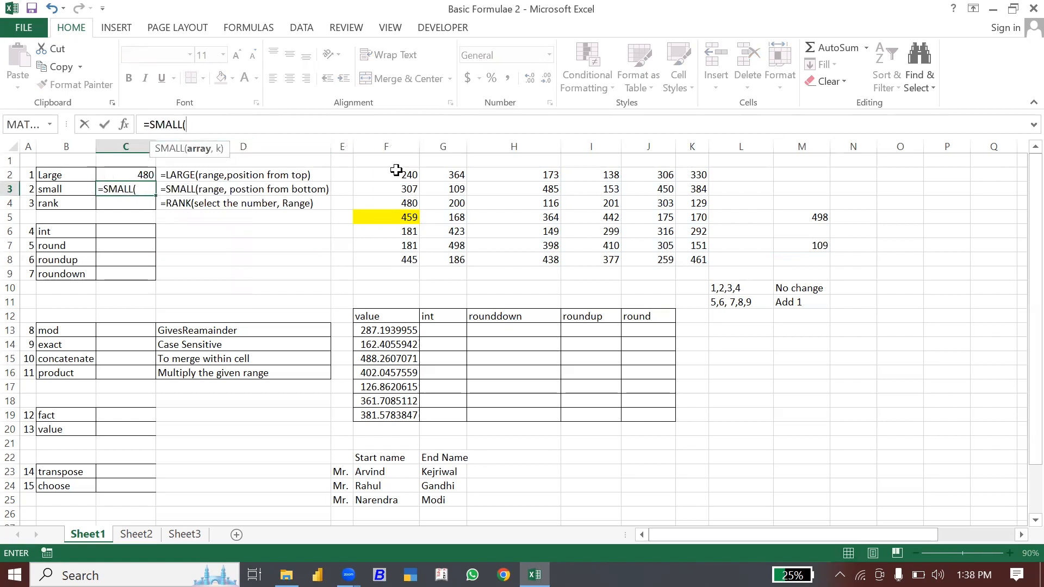
mouse_move(395, 173)
left_mouse_down()
mouse_move(598, 247)
mouse_move(683, 256)
left_mouse_up()
type(",")
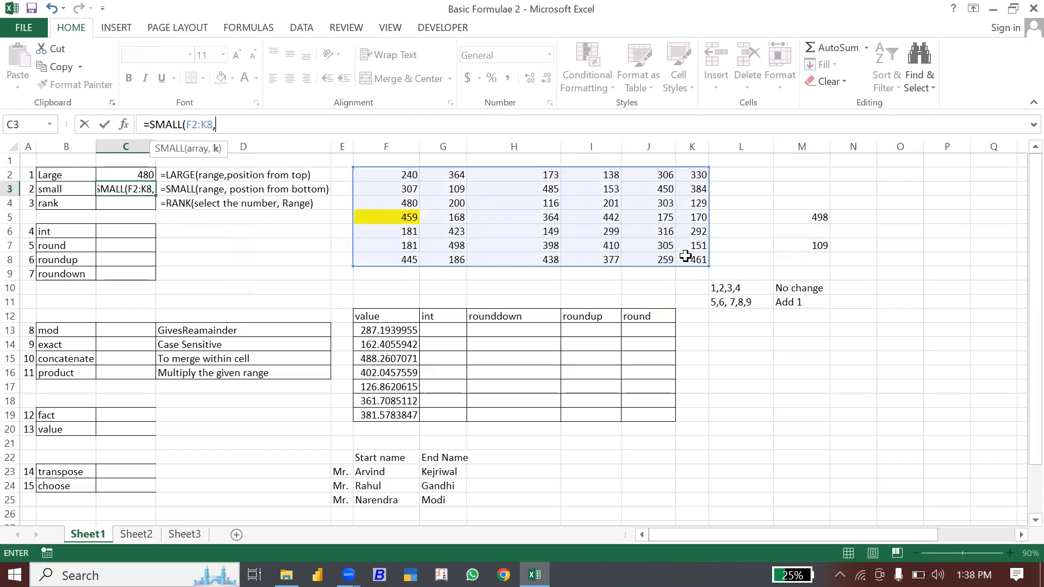
type("2)")
key("Return")
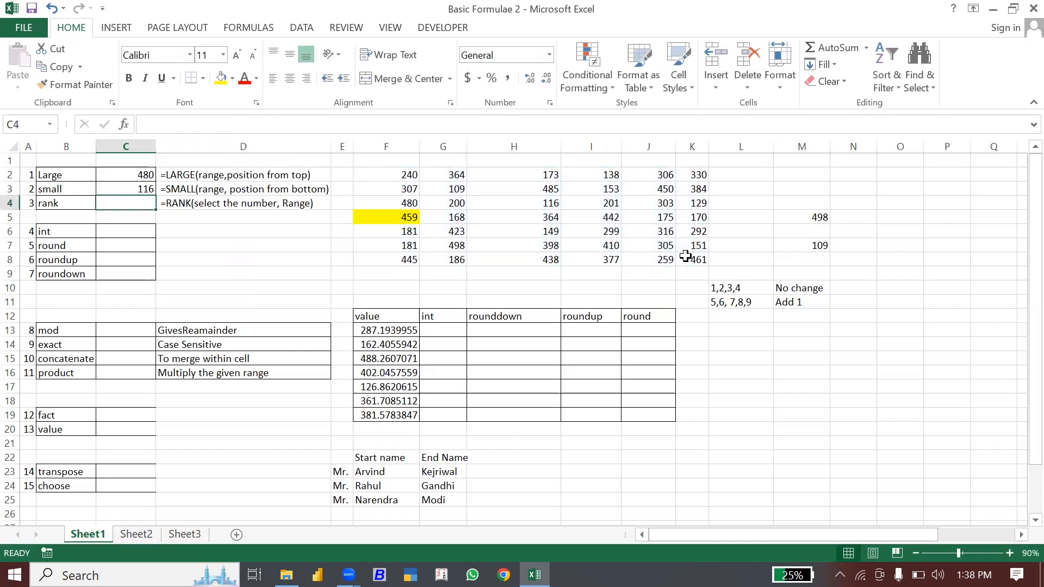
left_click(134, 188)
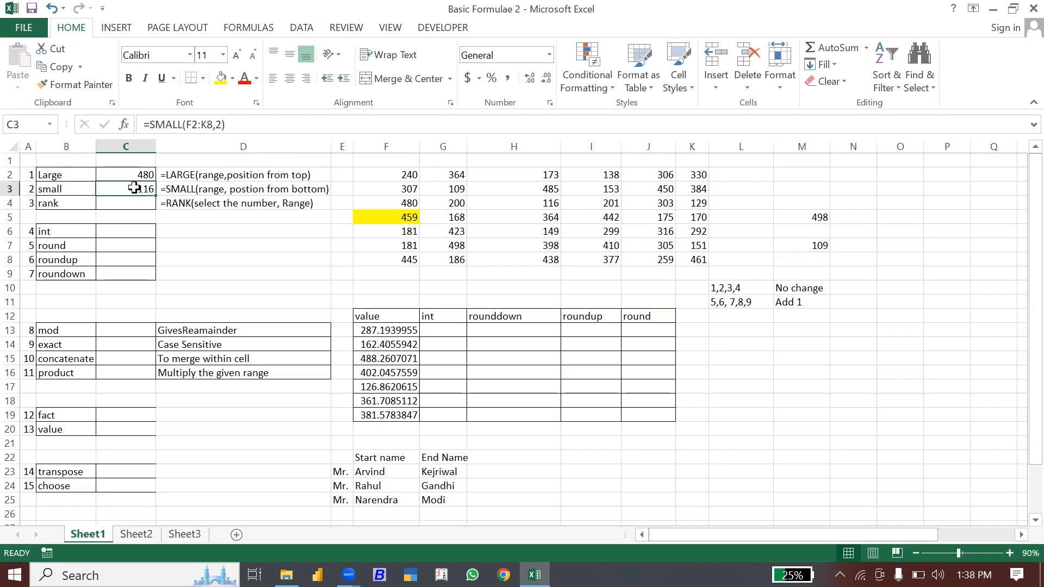
- Rank the yellow-highlighted number in F5 within the block, entering =RANK(F5,F2:K8) in the rank result cell C4
left_click(131, 203)
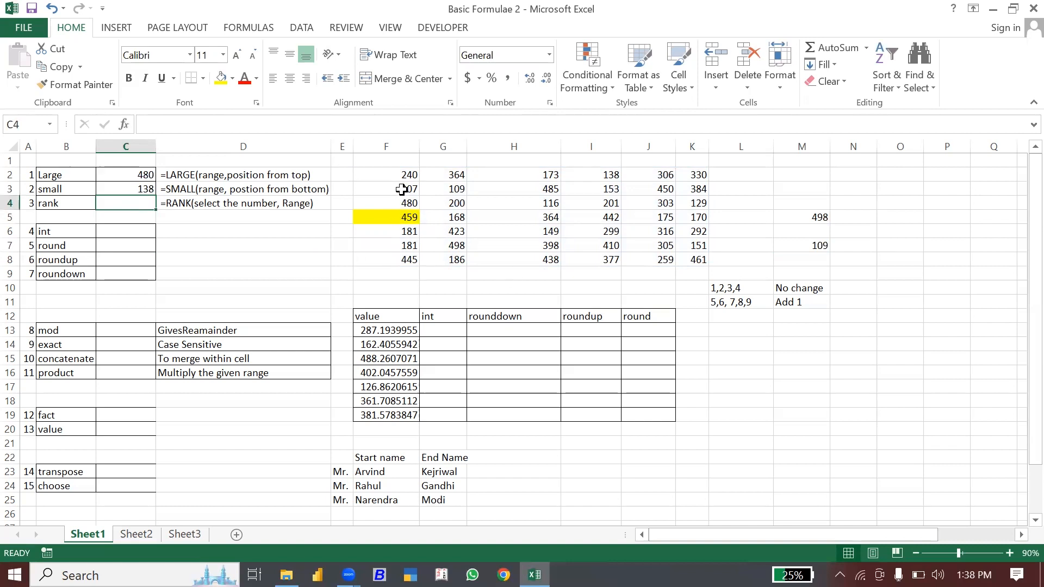
left_click_drag(399, 177, 687, 267)
left_click(405, 213)
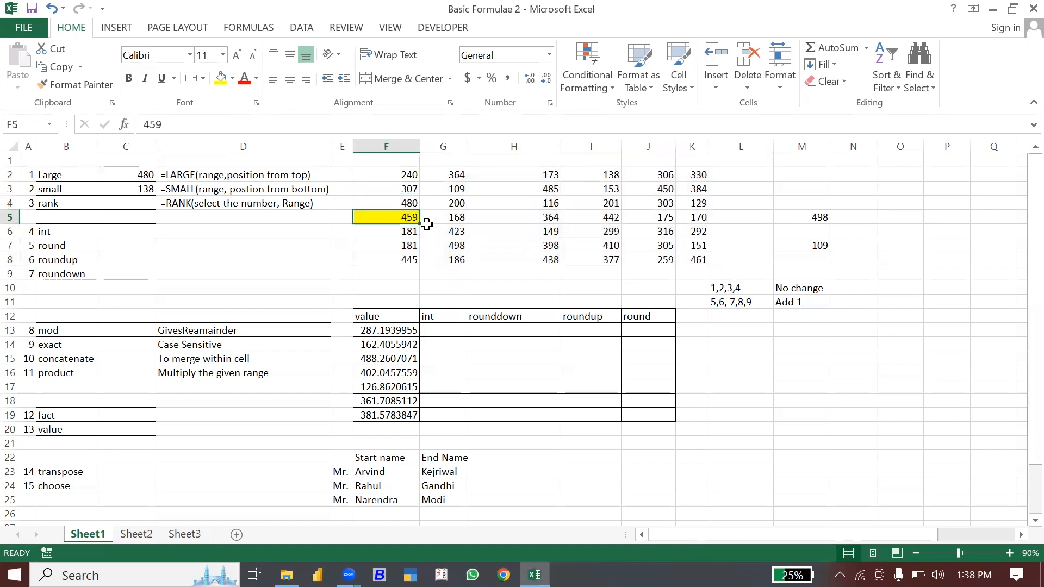
left_click(106, 201)
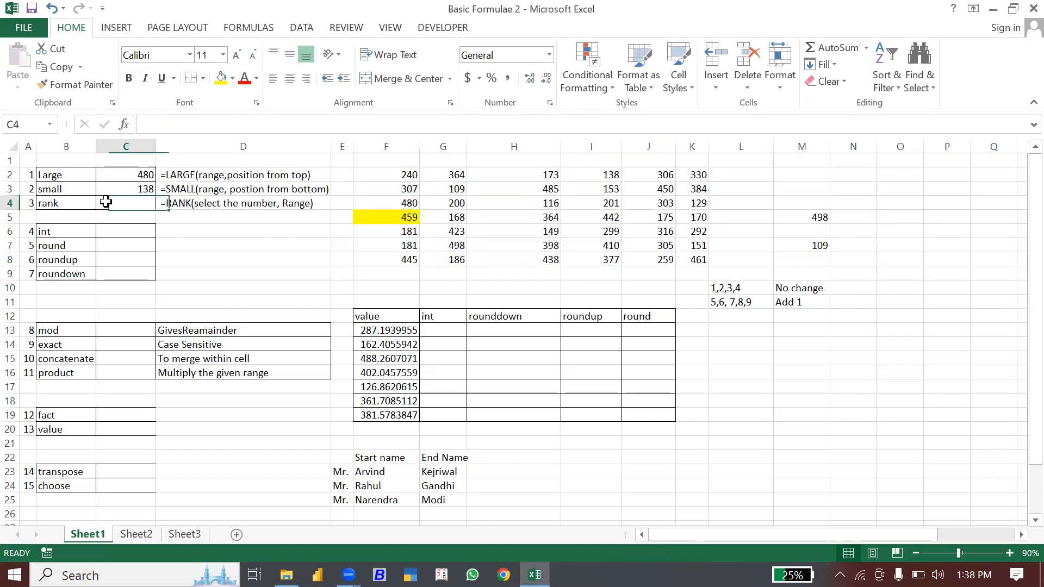
type("=")
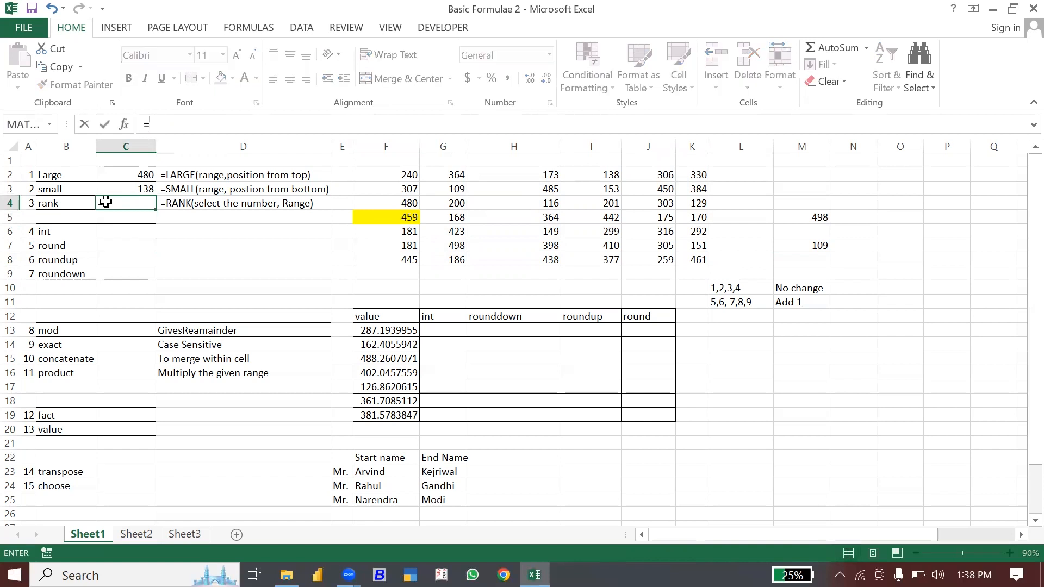
type("rank")
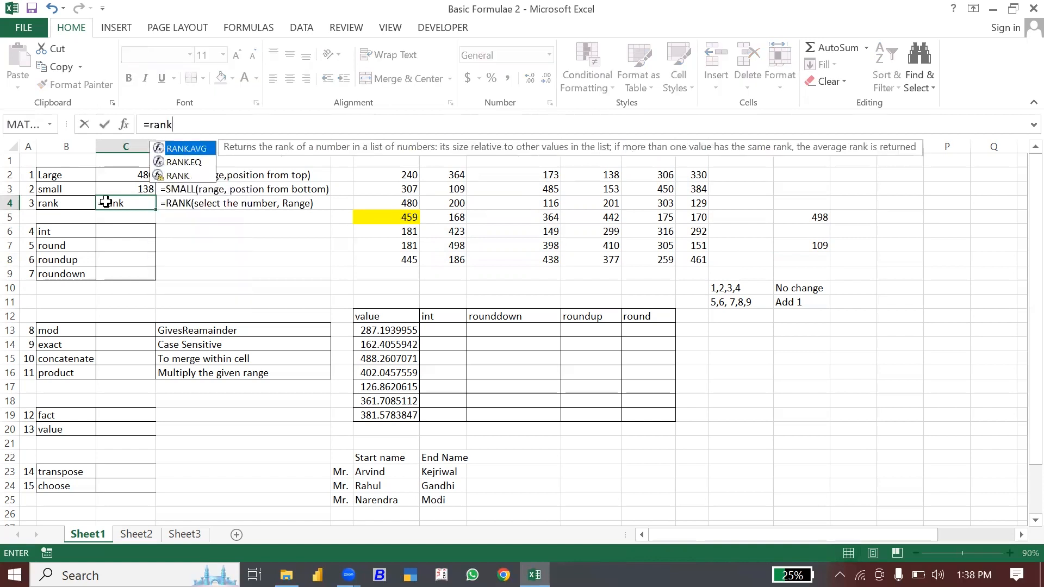
type("(")
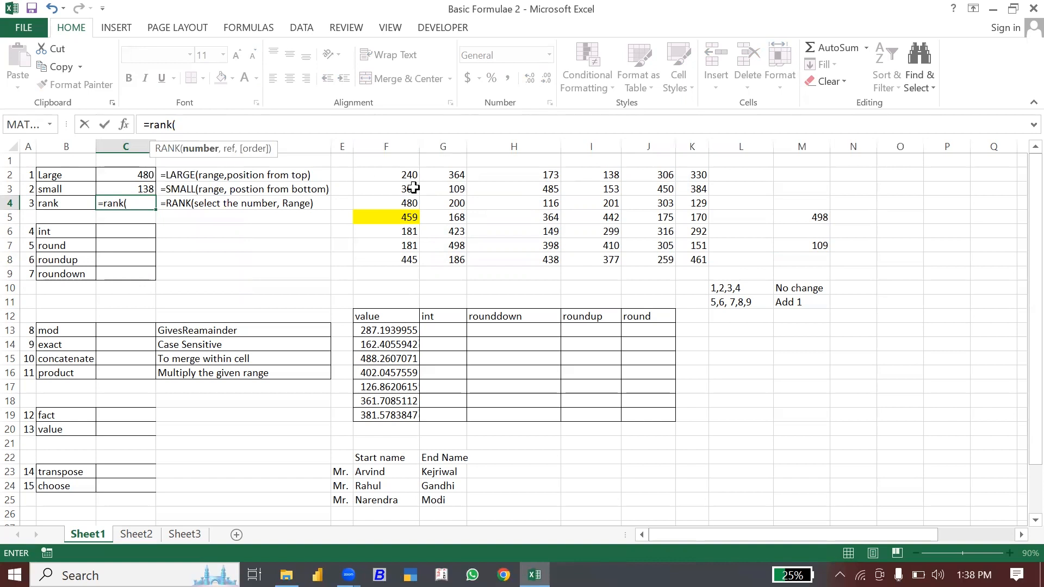
left_click(381, 217)
type(",")
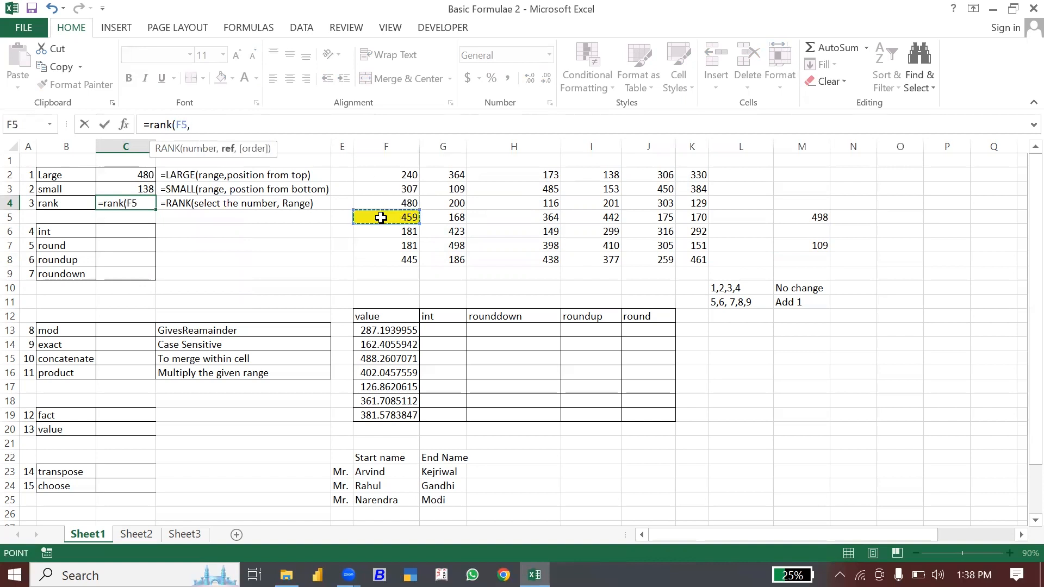
left_click_drag(408, 175, 693, 262)
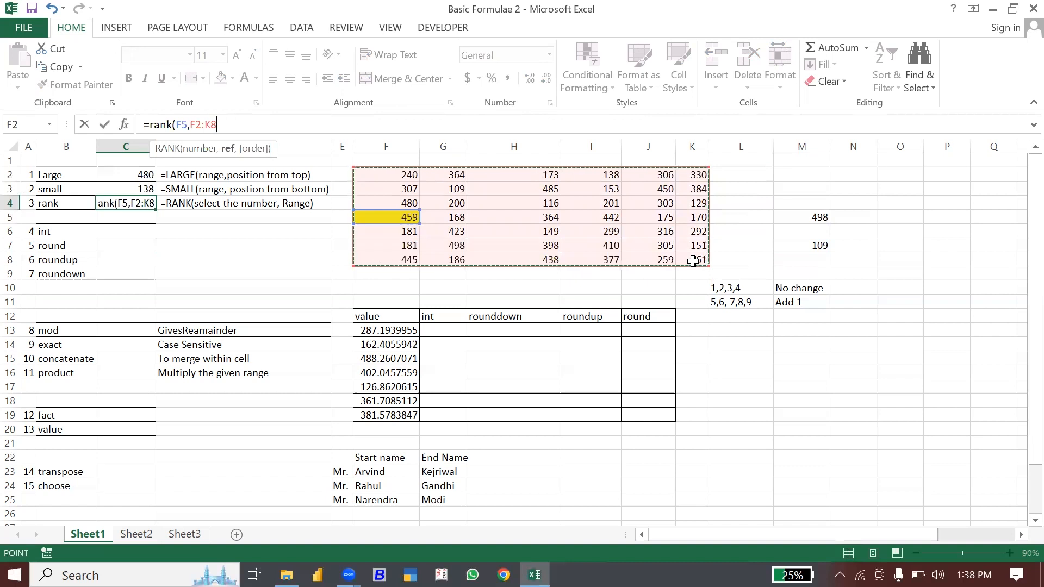
key("Return")
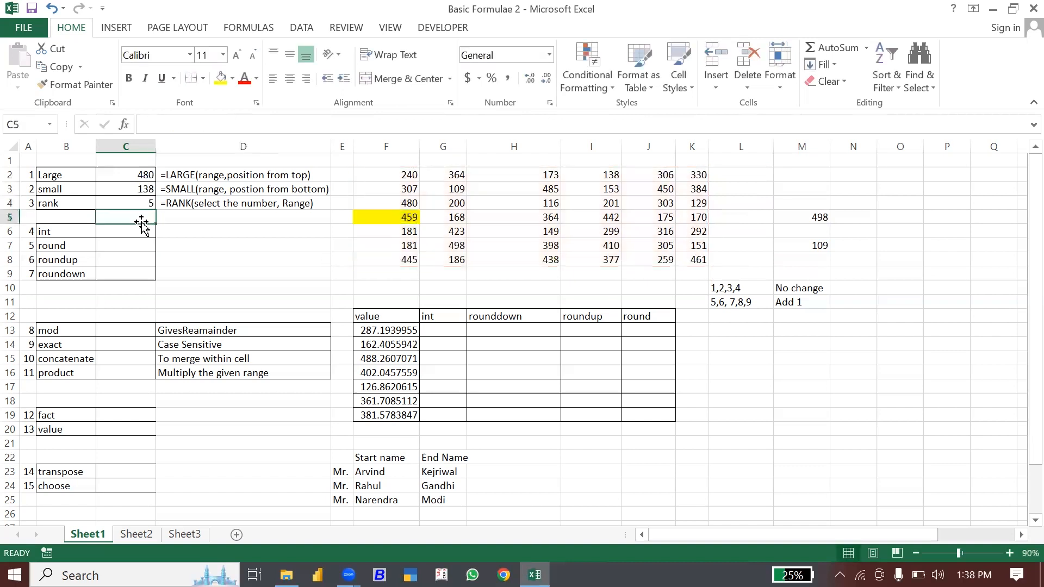
left_click(134, 204)
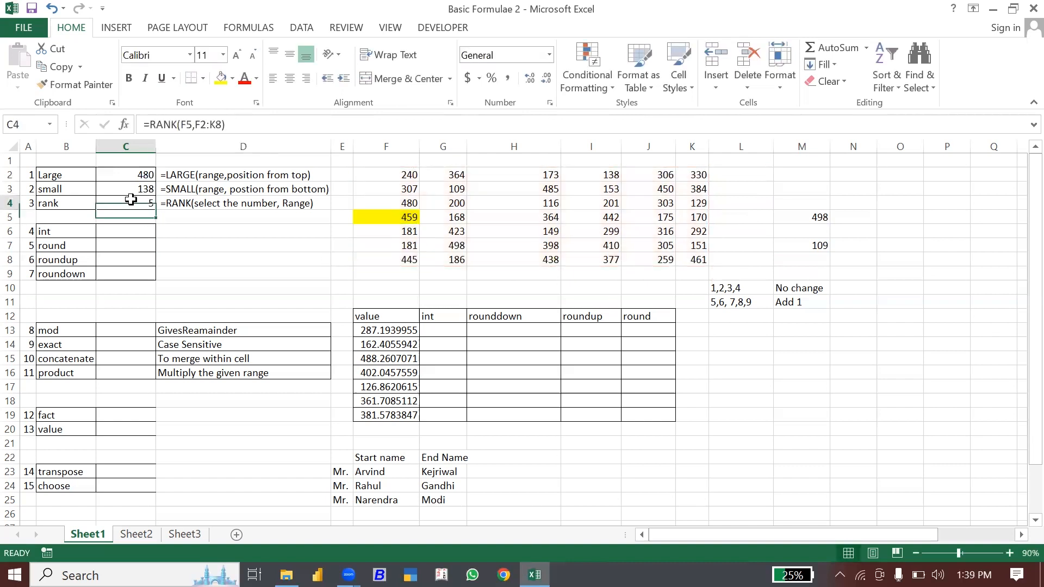
left_click(404, 215)
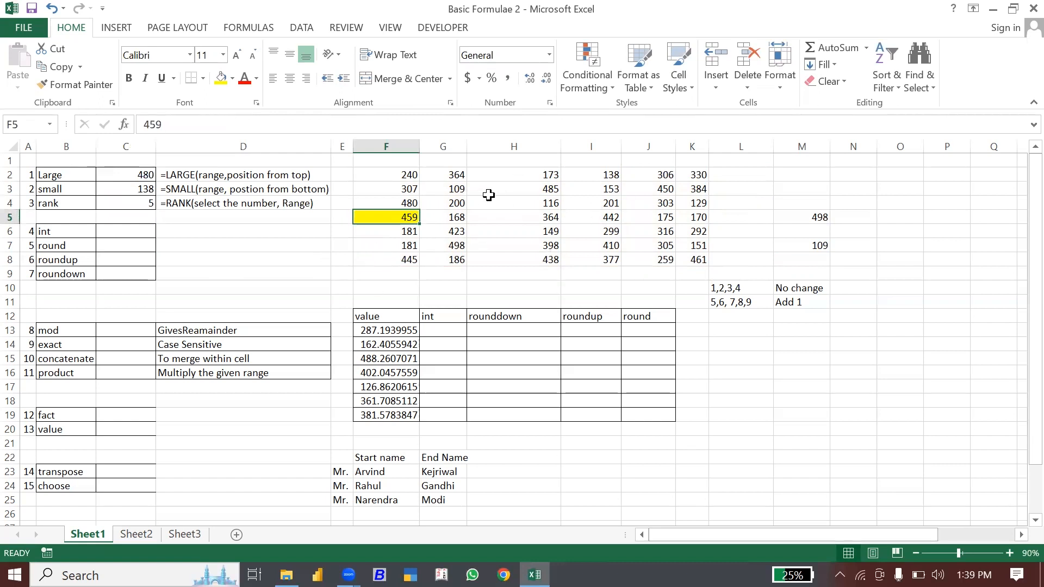
left_click(116, 203)
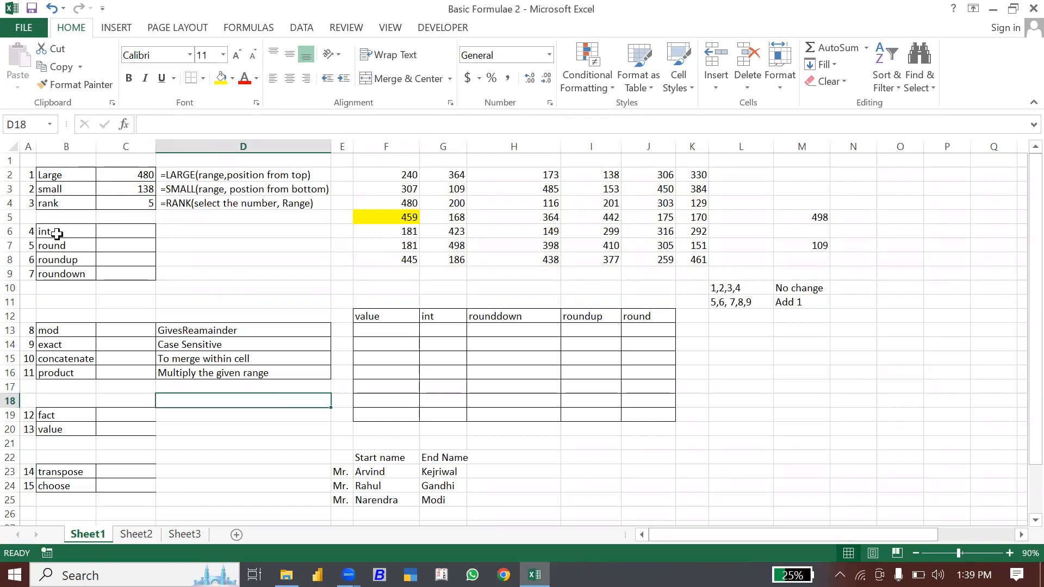
left_click(56, 233)
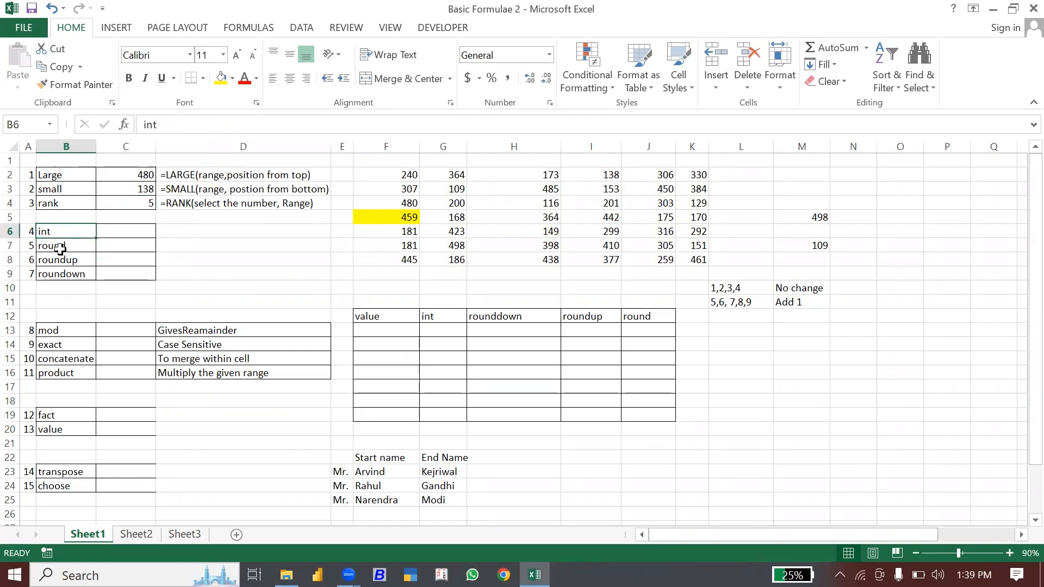
left_click(63, 247)
left_click(67, 260)
left_click(72, 276)
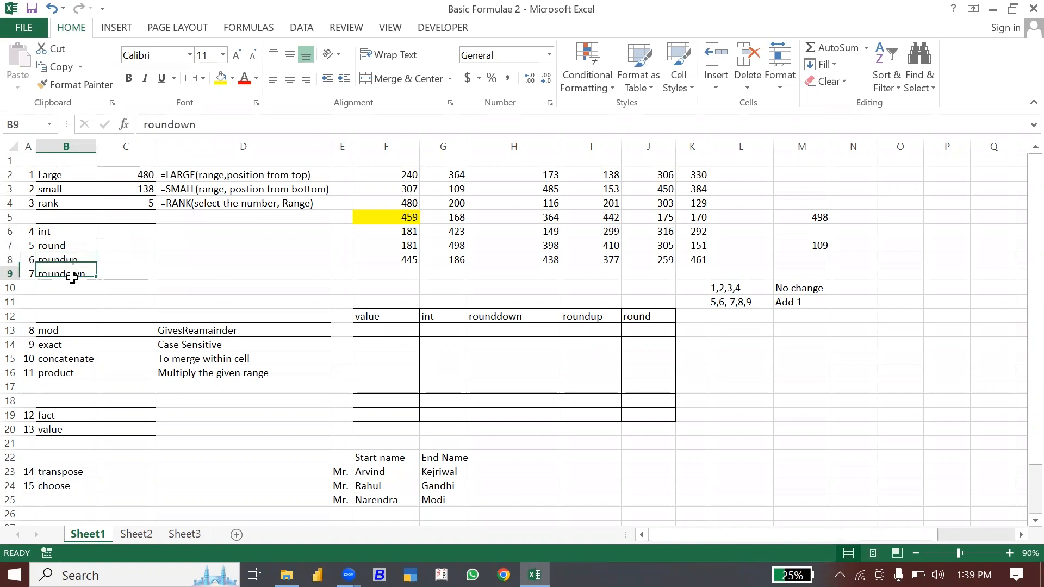
- Fill the value column F13:F19 with random decimal numbers using =RANDBETWEEN(100,500)+RAND()
left_click(375, 333)
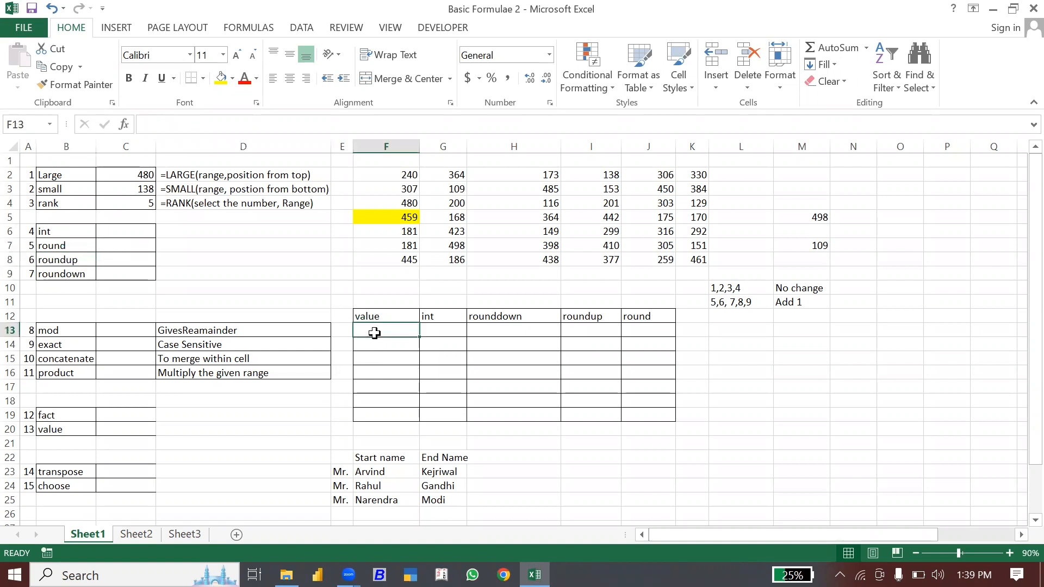
type("=")
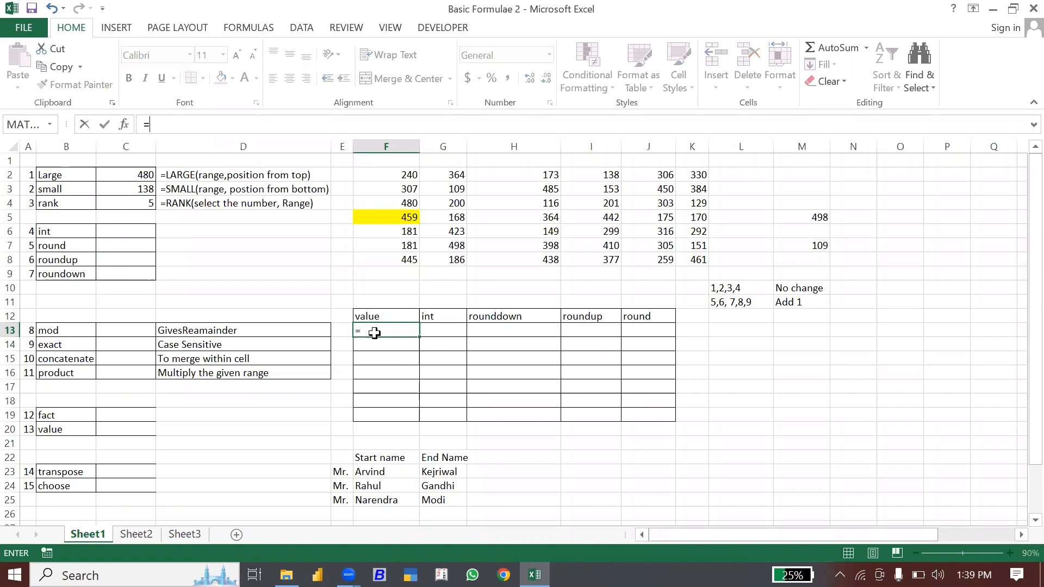
type("ran")
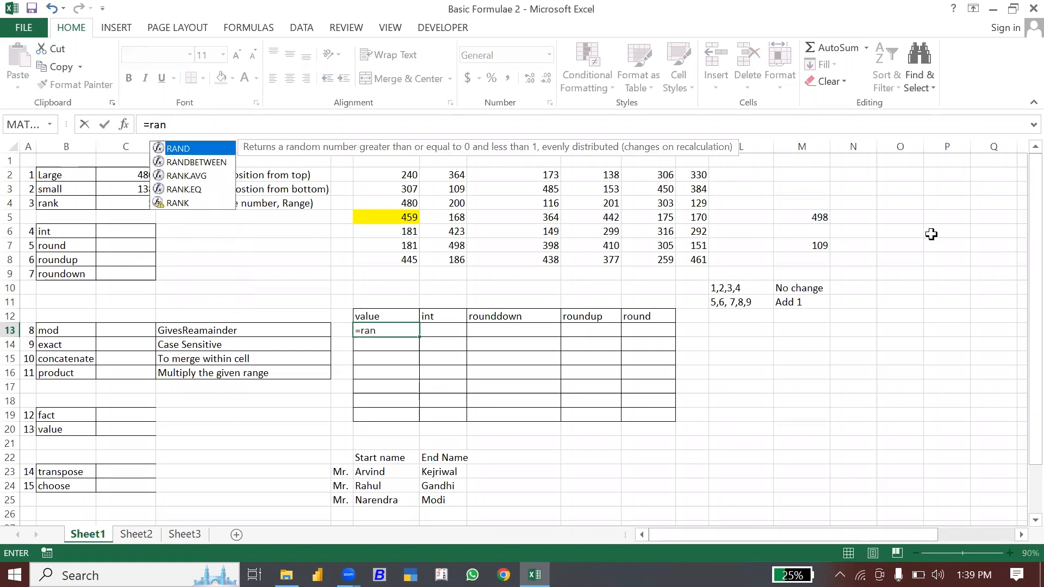
key("Down")
key("Tab")
type("1")
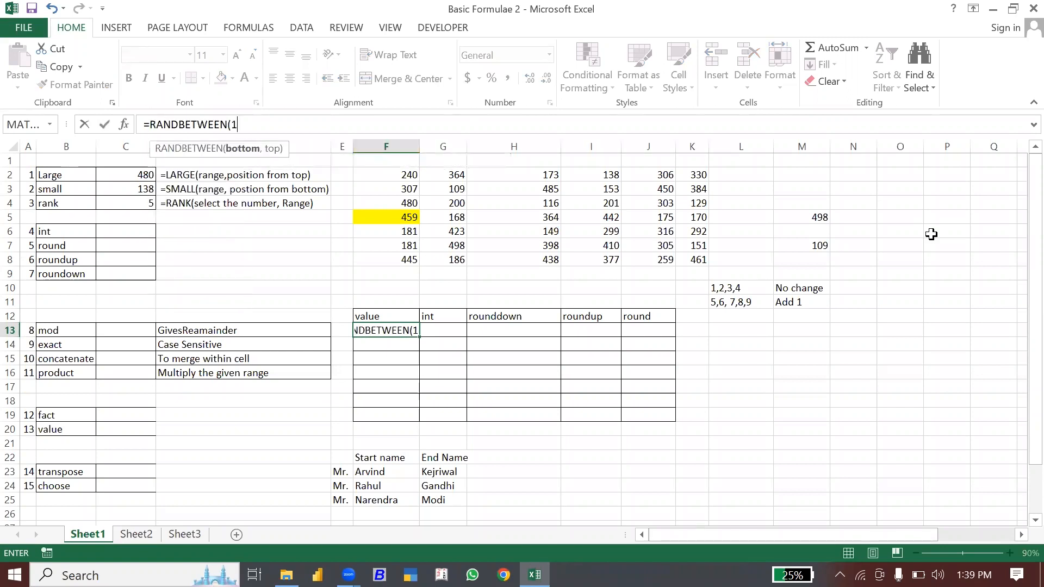
type("00,500)+")
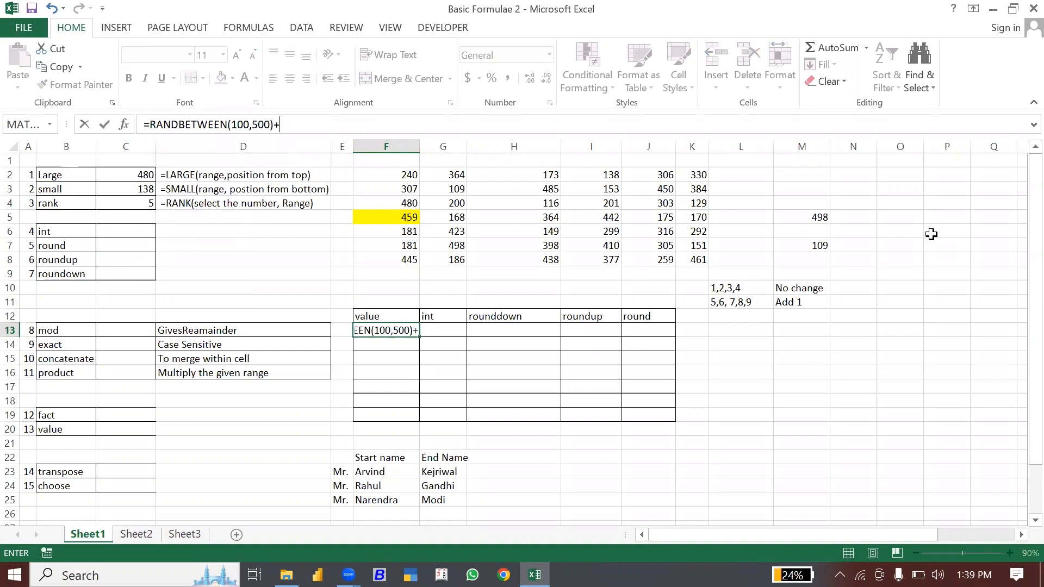
type("rand()")
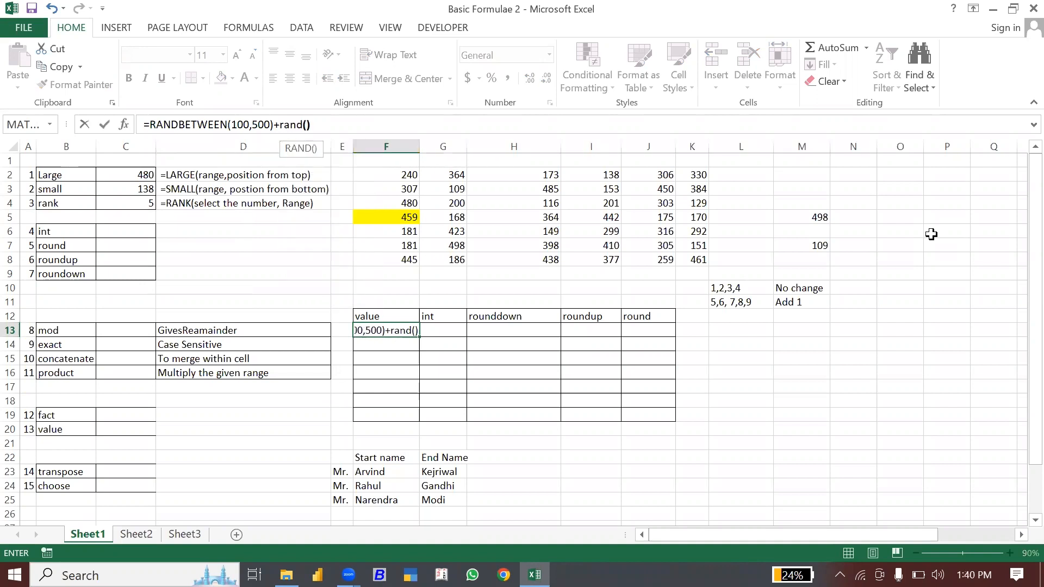
key("Return")
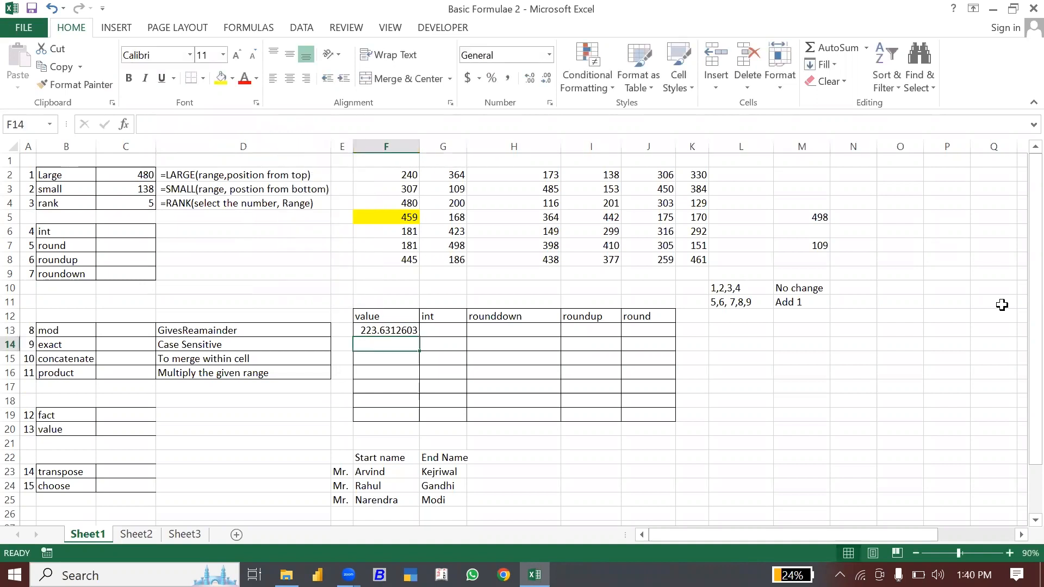
left_click(395, 330)
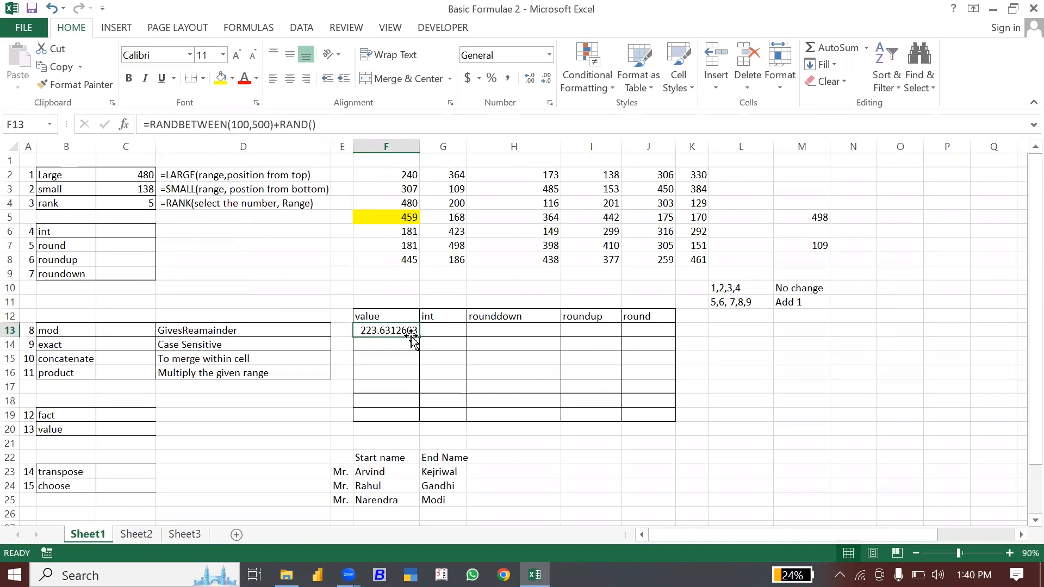
left_click_drag(418, 337, 410, 428)
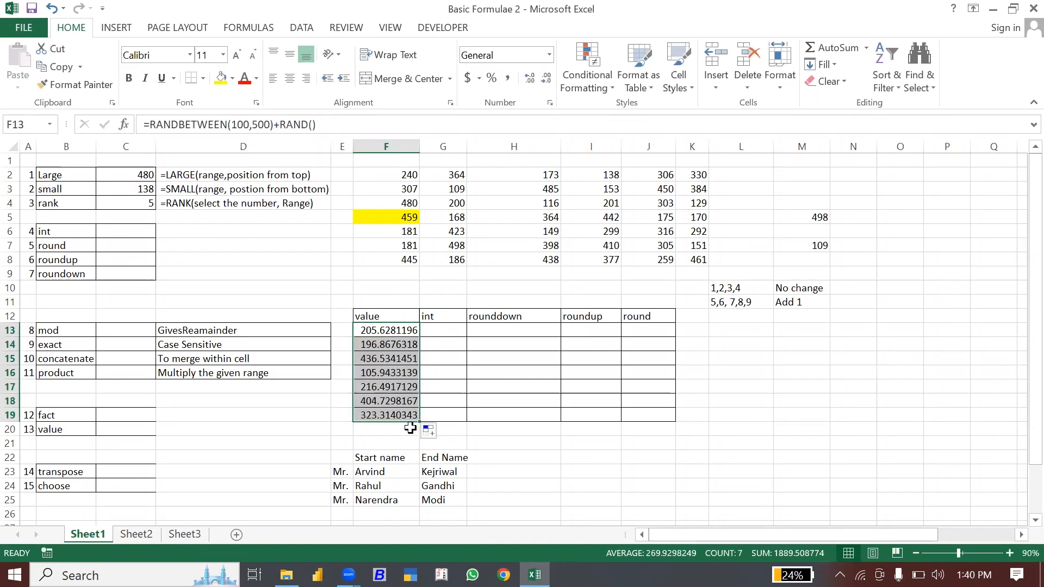
- Replace the random-number formulas in F13:F19 with their fixed values by pasting values only over them
key("ctrl+c")
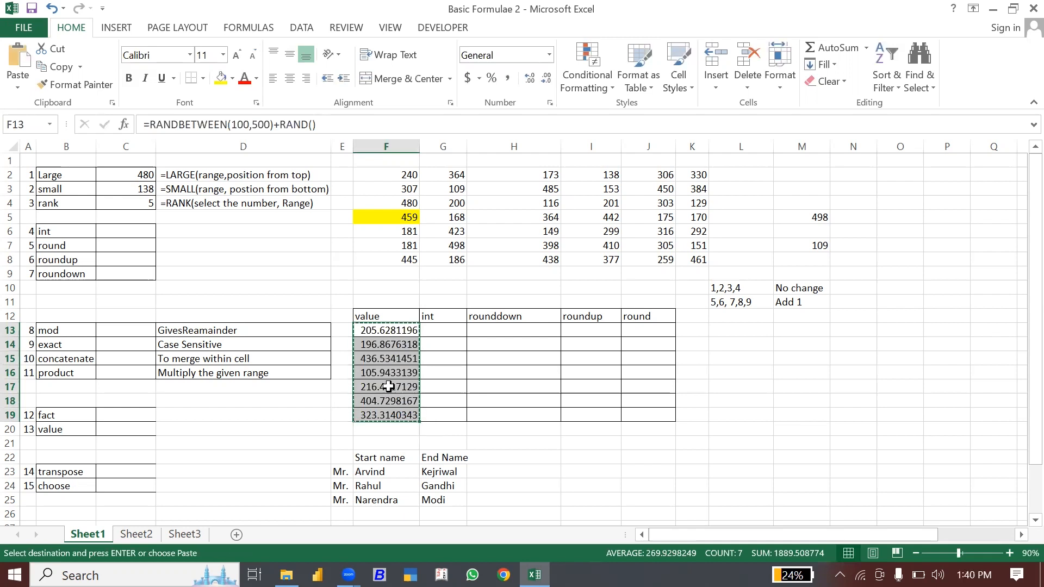
right_click(388, 386)
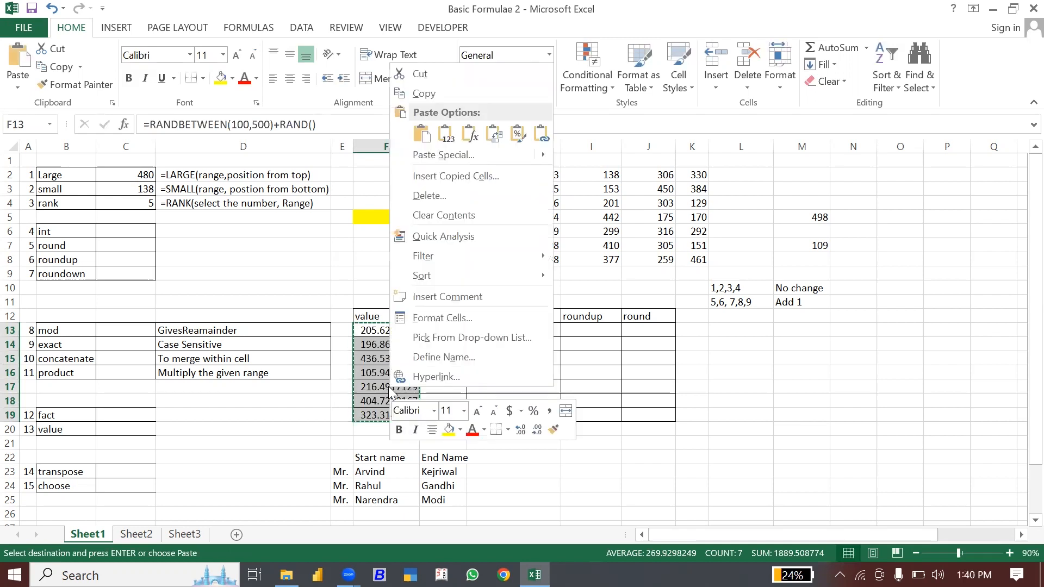
left_click(429, 156)
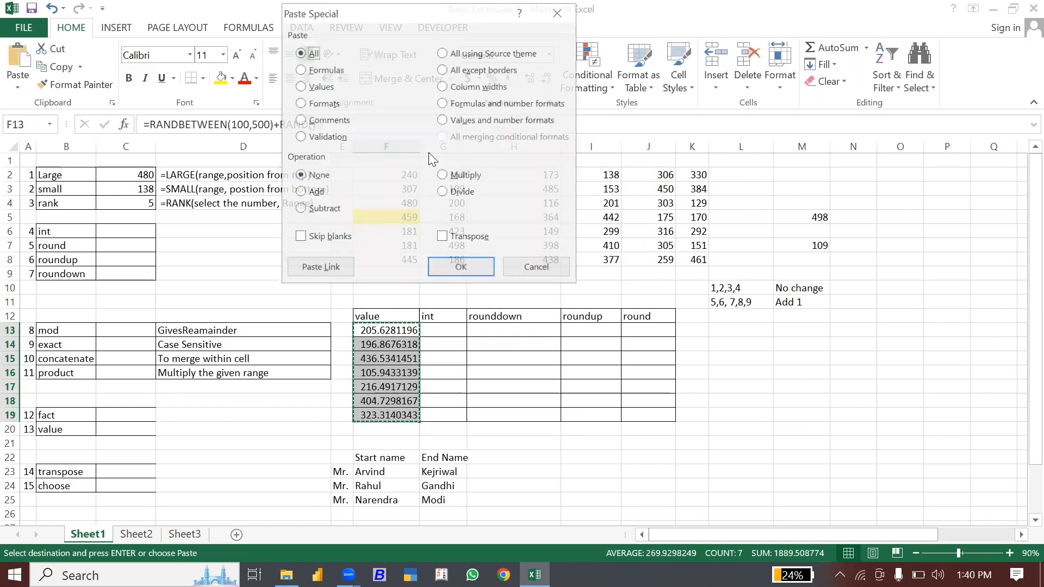
left_click(318, 87)
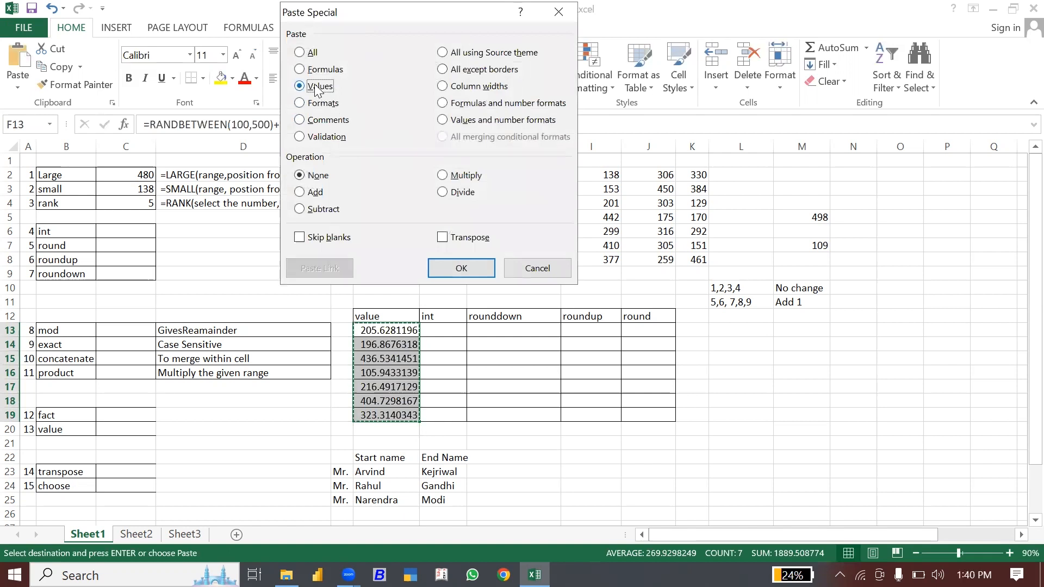
left_click(461, 268)
key("Escape")
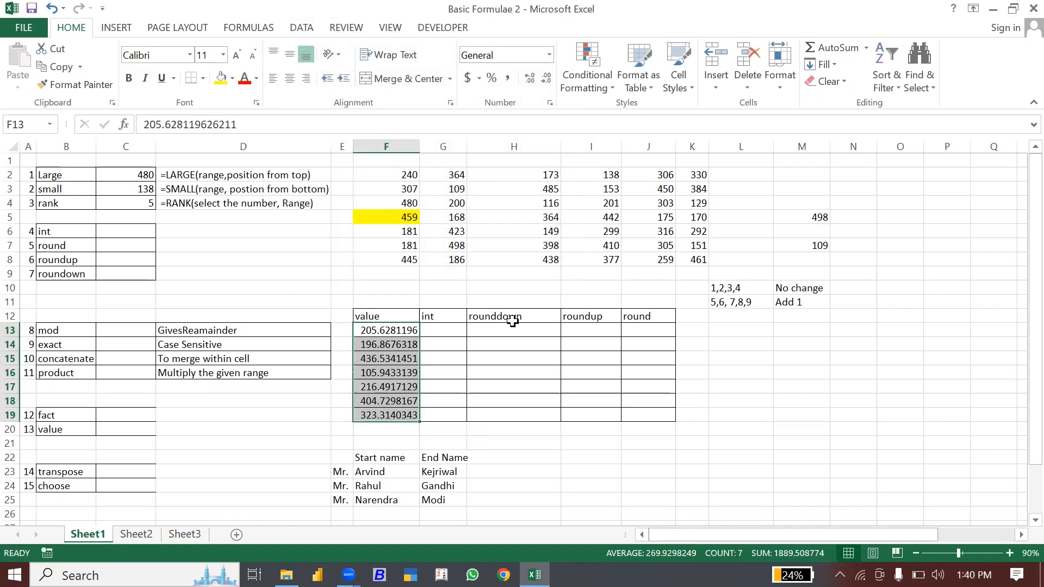
left_click(65, 232)
left_click_drag(65, 232, 65, 277)
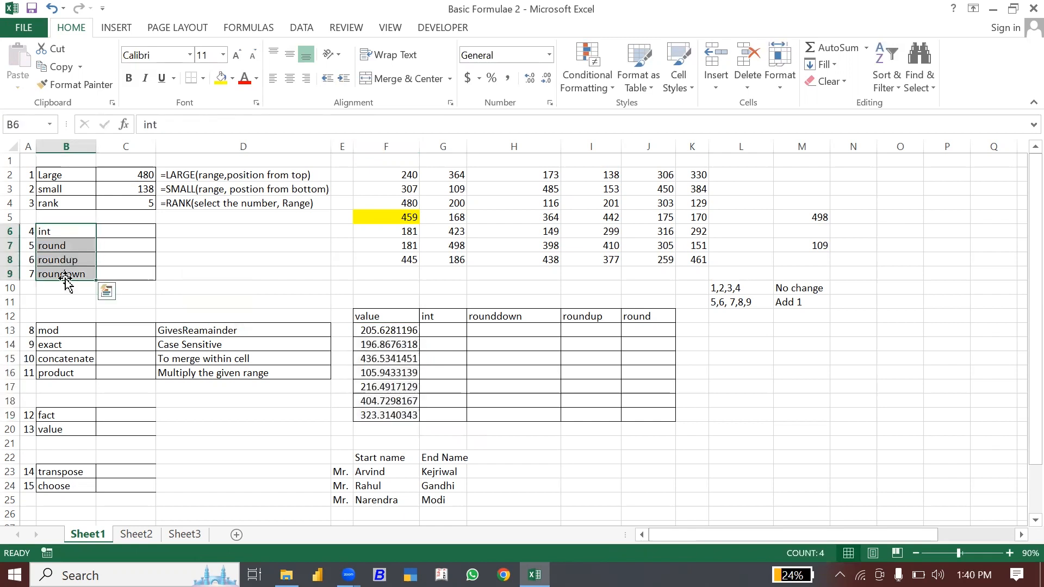
- Extract the integer part of each number into the int column G13:G19, starting with =INT(F13) in G13
left_click(444, 330)
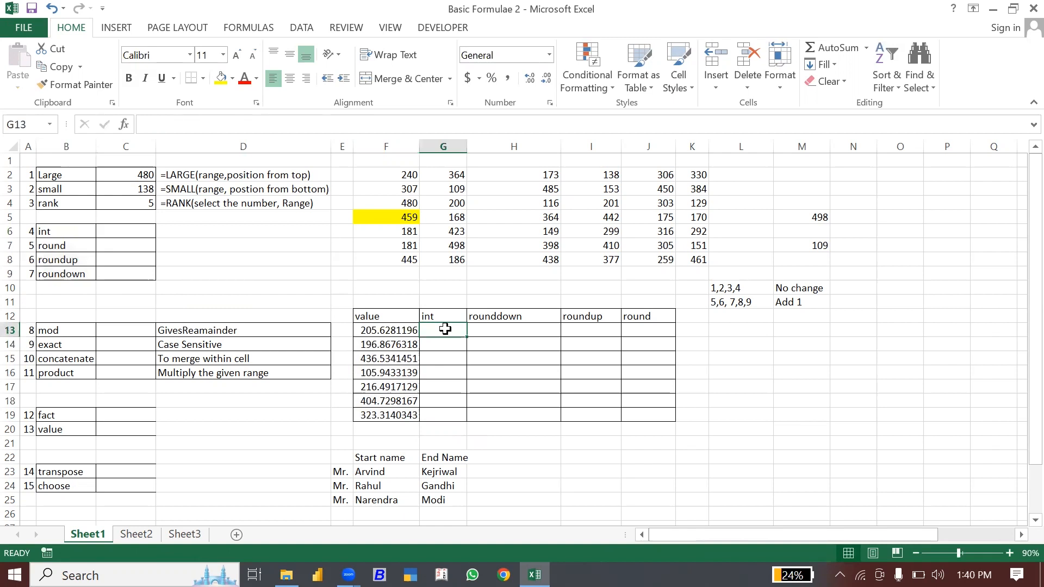
type("=int")
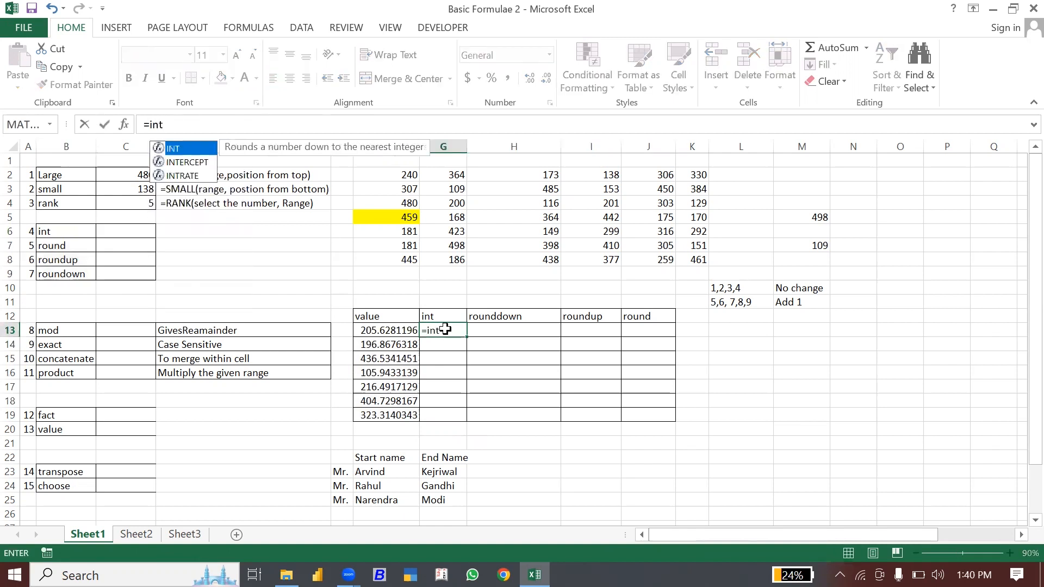
key("Tab")
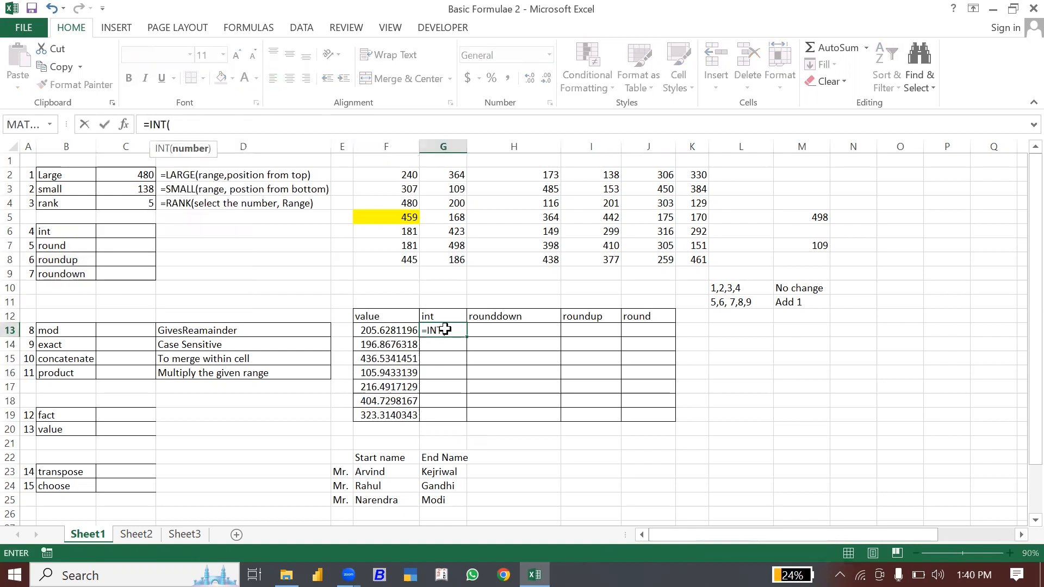
left_click(392, 330)
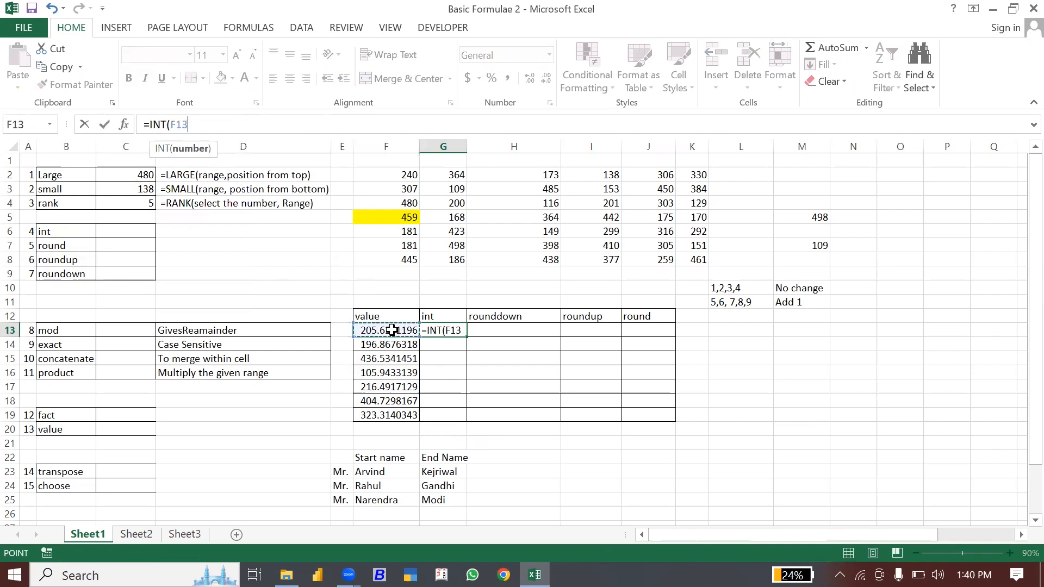
type(")")
key("Return")
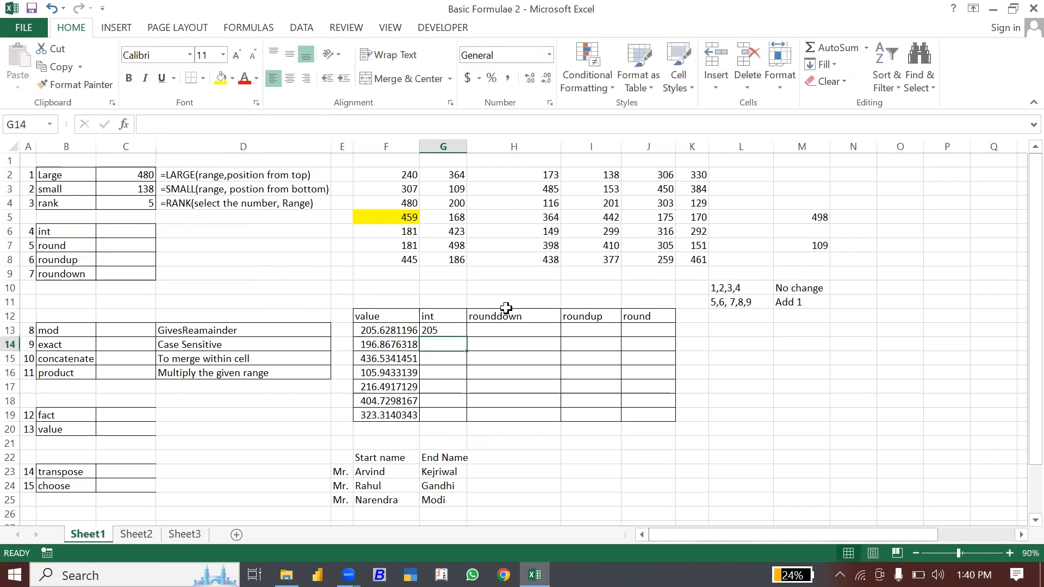
left_click(454, 330)
double_click(466, 337)
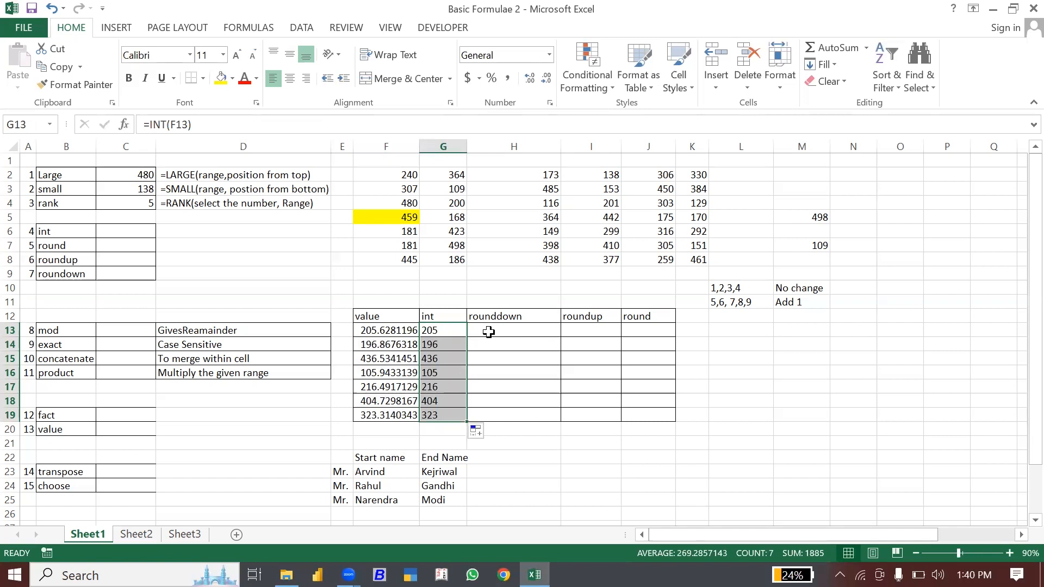
- Round the numbers down to two decimals in the rounddown column H13:H19, starting with =ROUNDDOWN(F13,2) in H13
left_click(489, 332)
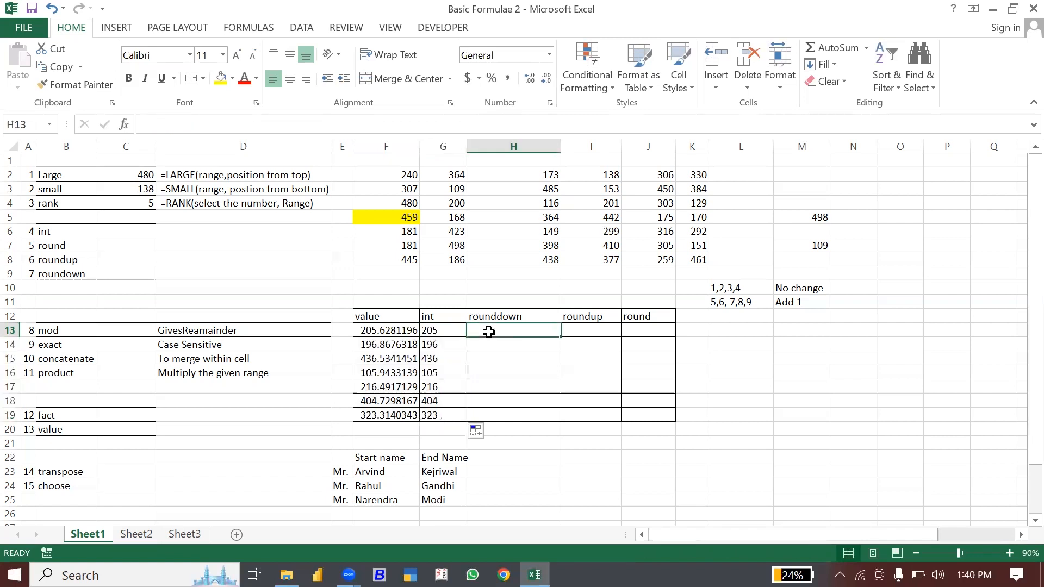
type("=roundd")
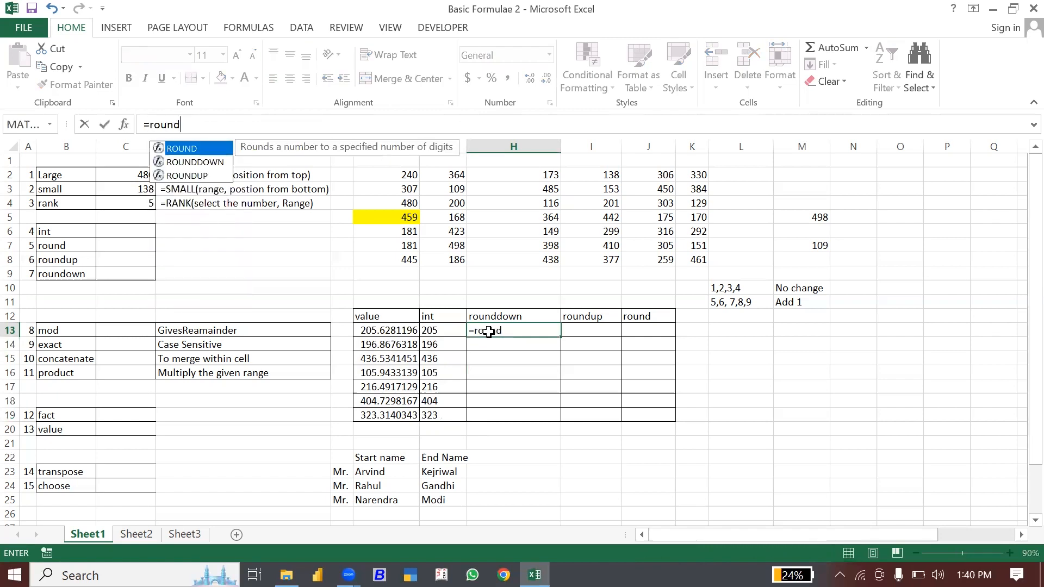
key("Tab")
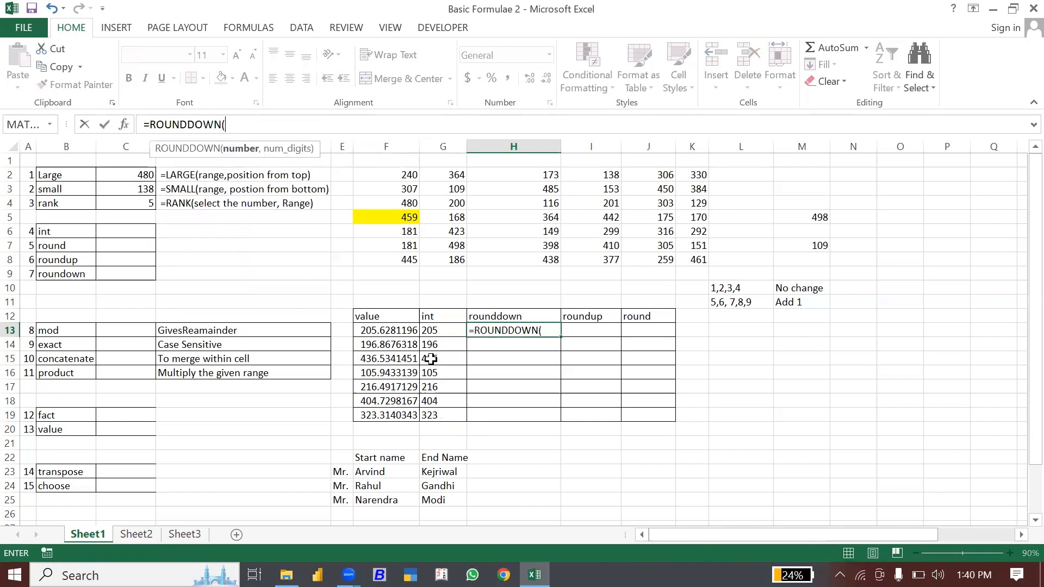
left_click(387, 329)
type(",")
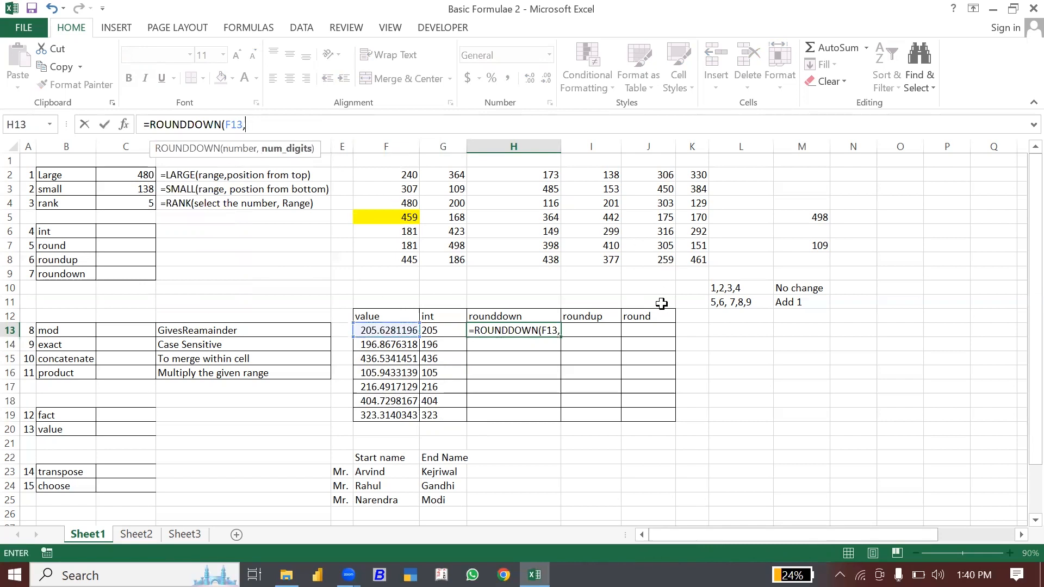
type("2")
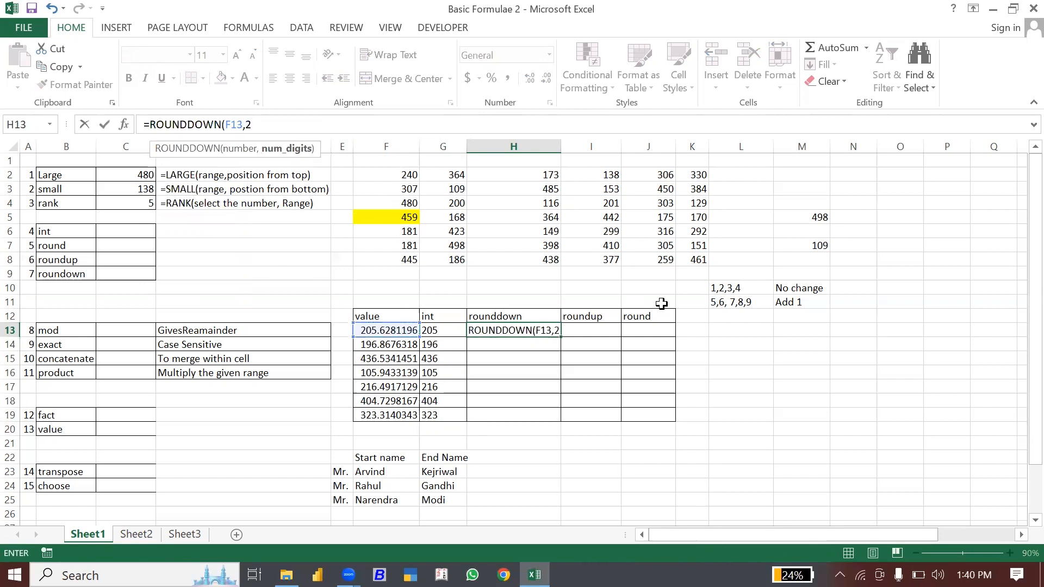
type(")")
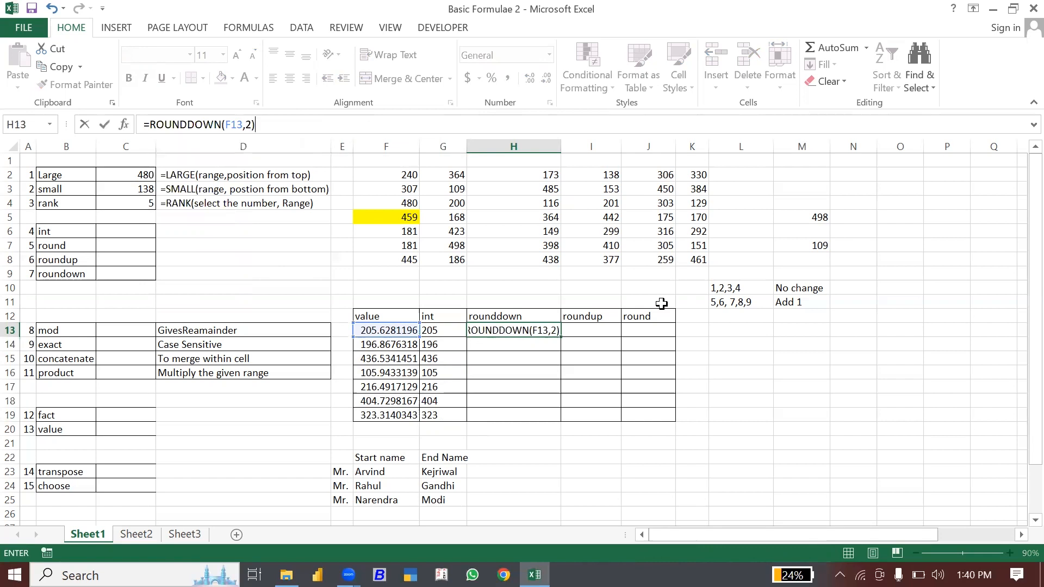
key("Return")
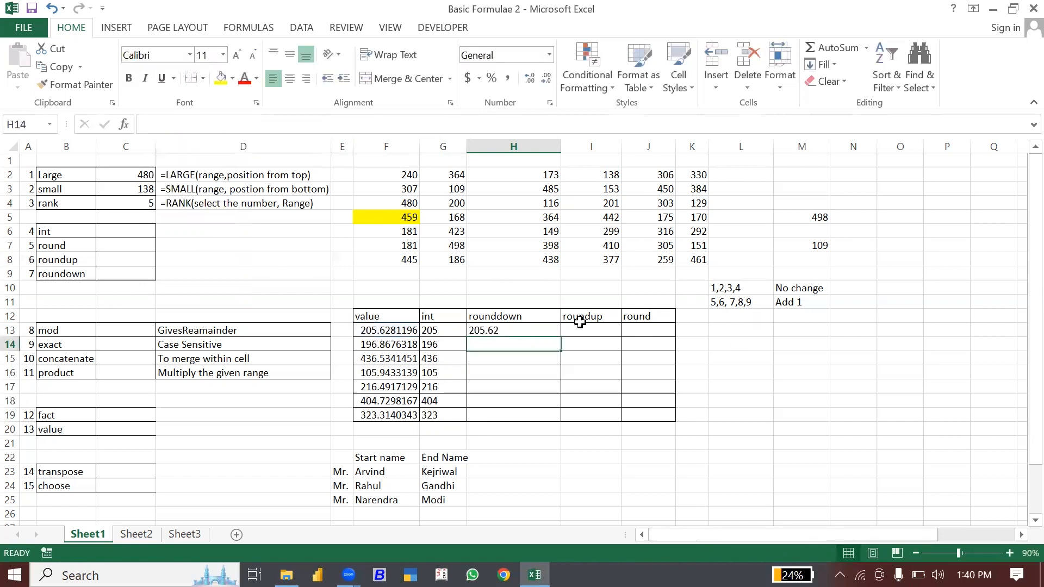
left_click(511, 330)
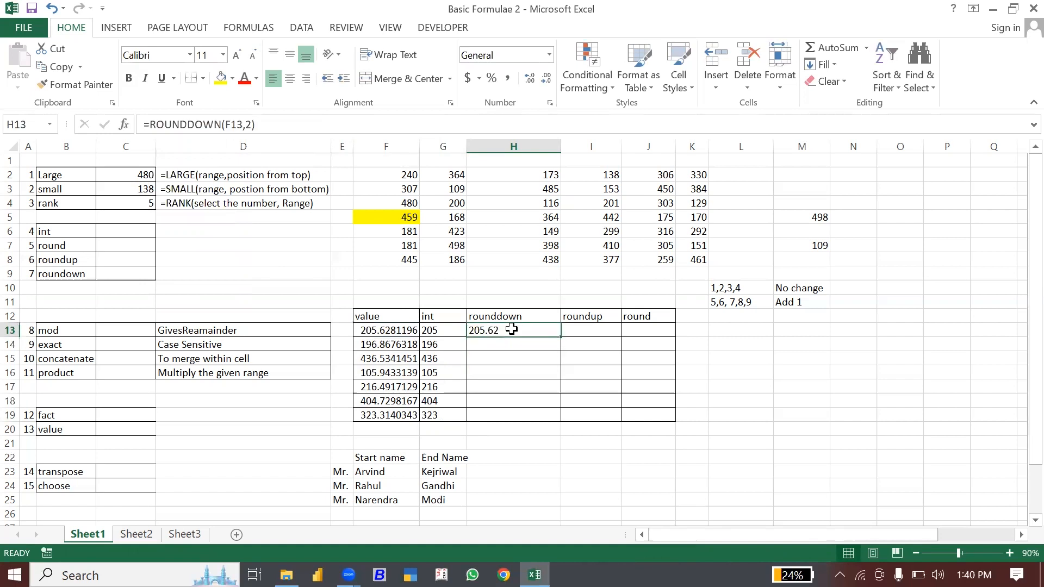
double_click(561, 337)
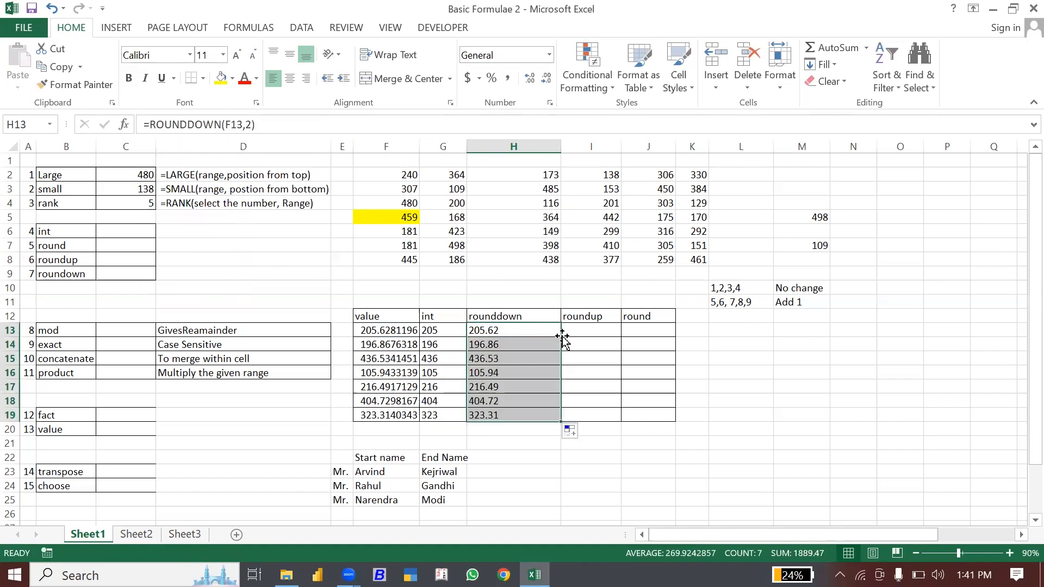
left_click(537, 371)
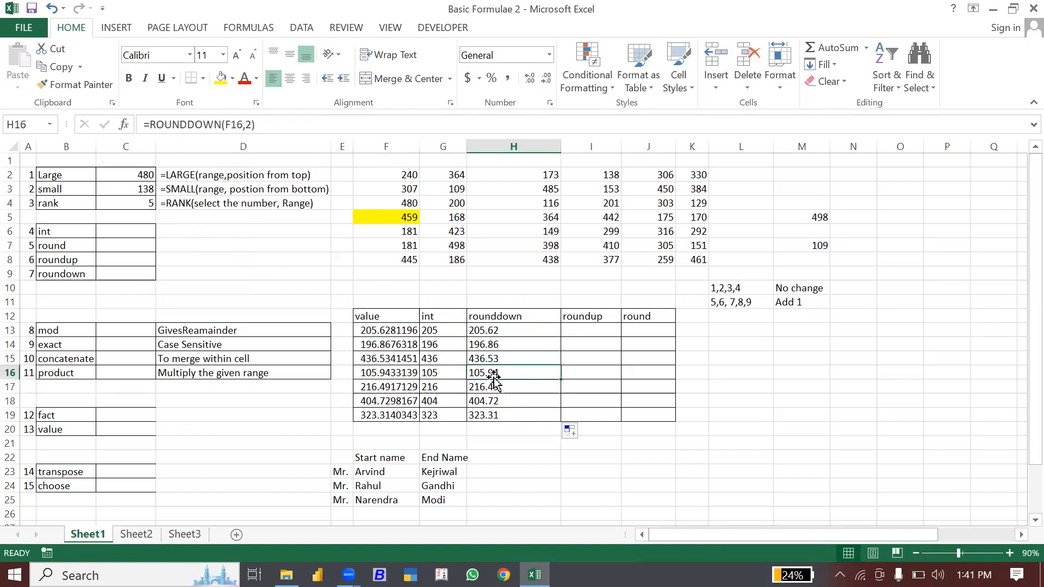
left_click(543, 397)
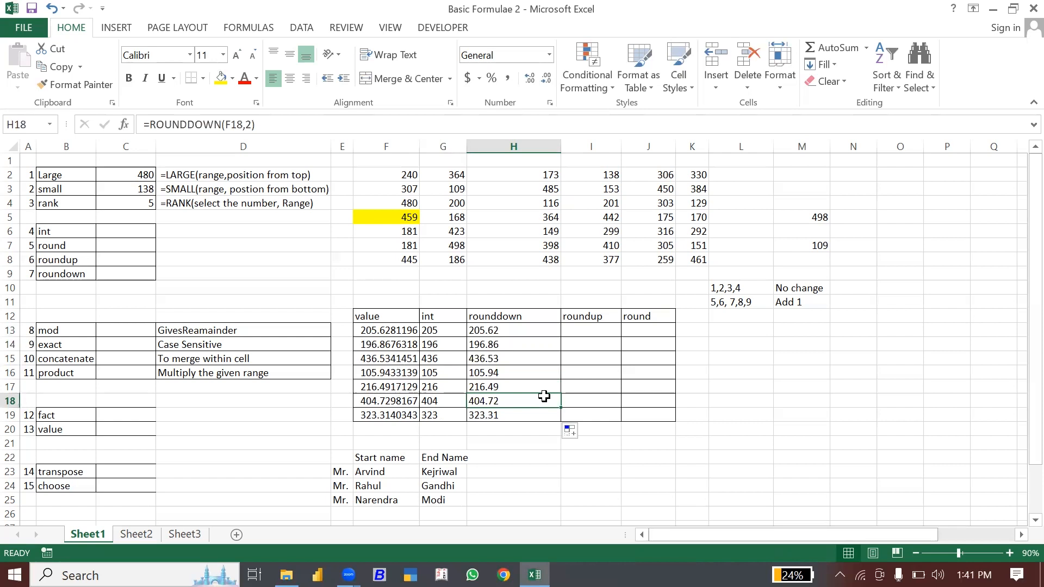
- Round the numbers up to two decimals in the roundup column I13:I19, starting with =ROUNDUP(F13,2) in I13
left_click(596, 329)
type("=round")
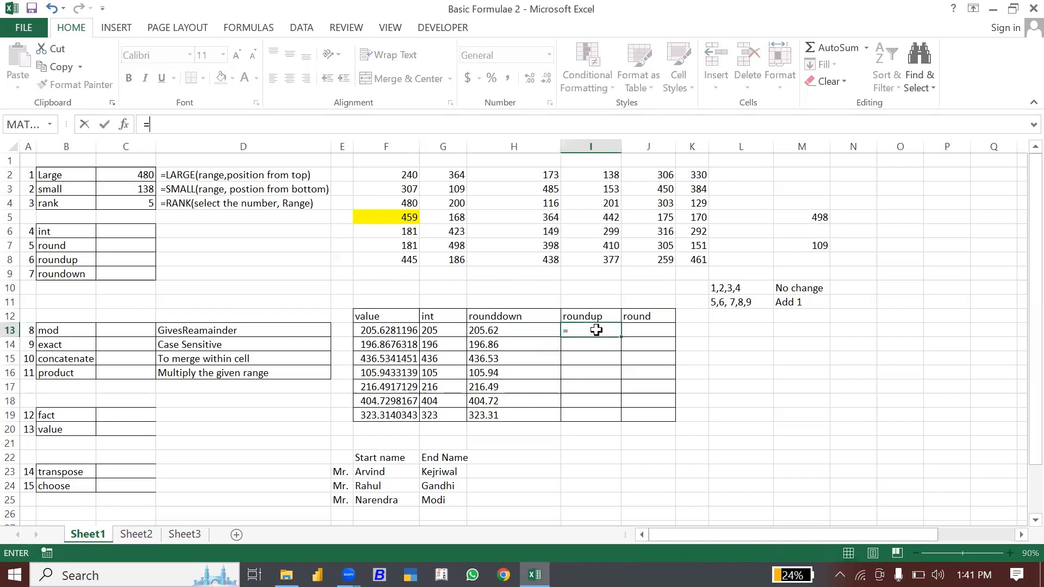
key("Down")
key("Down")
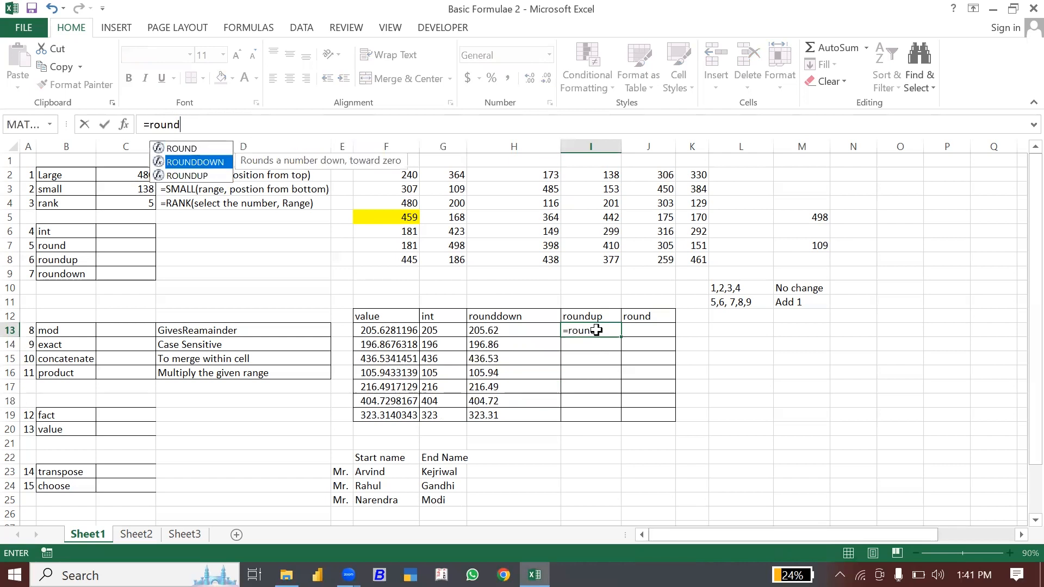
key("Tab")
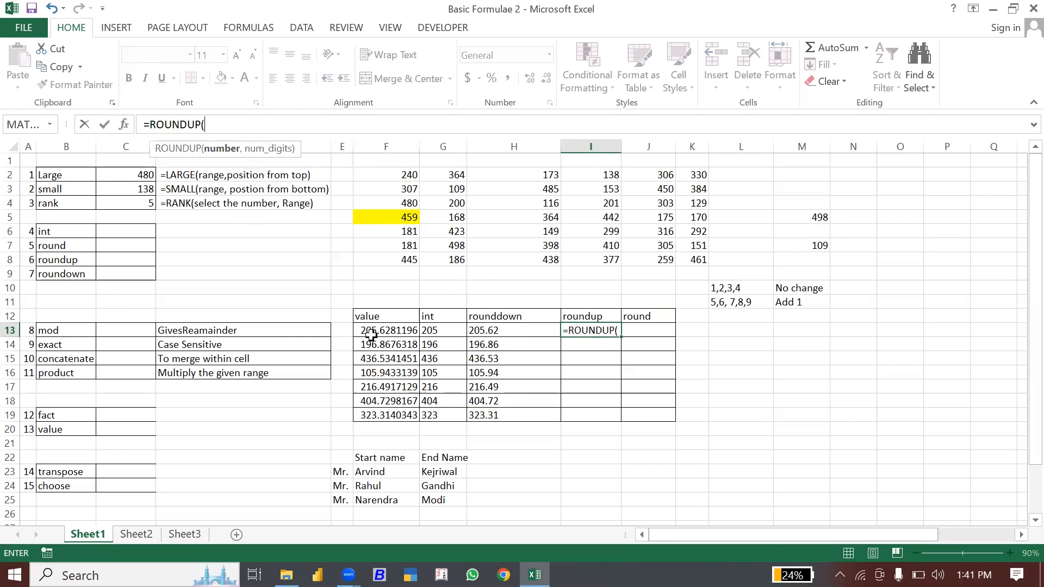
left_click(399, 326)
type(",")
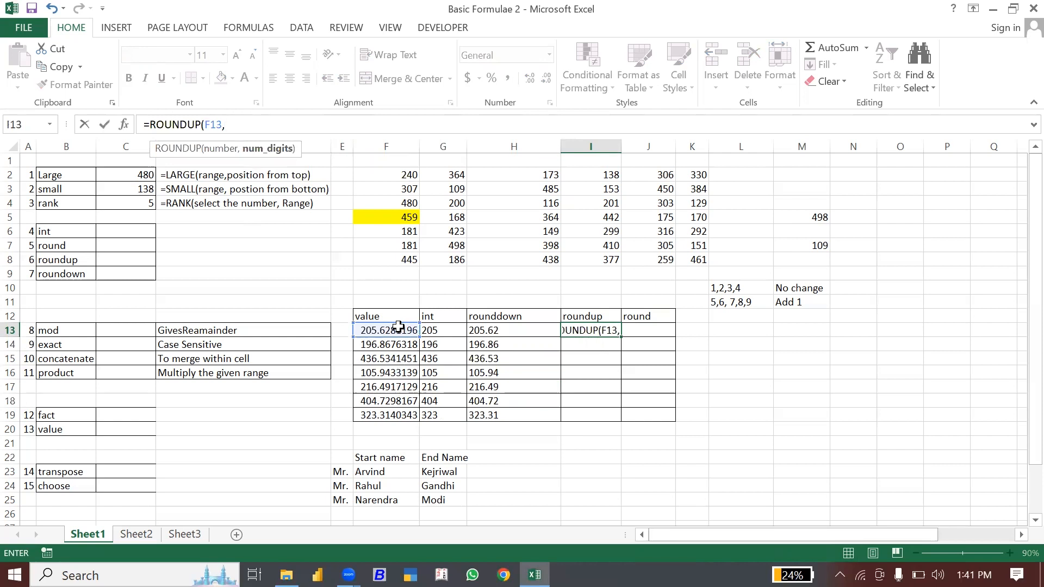
type("2)")
key("Return")
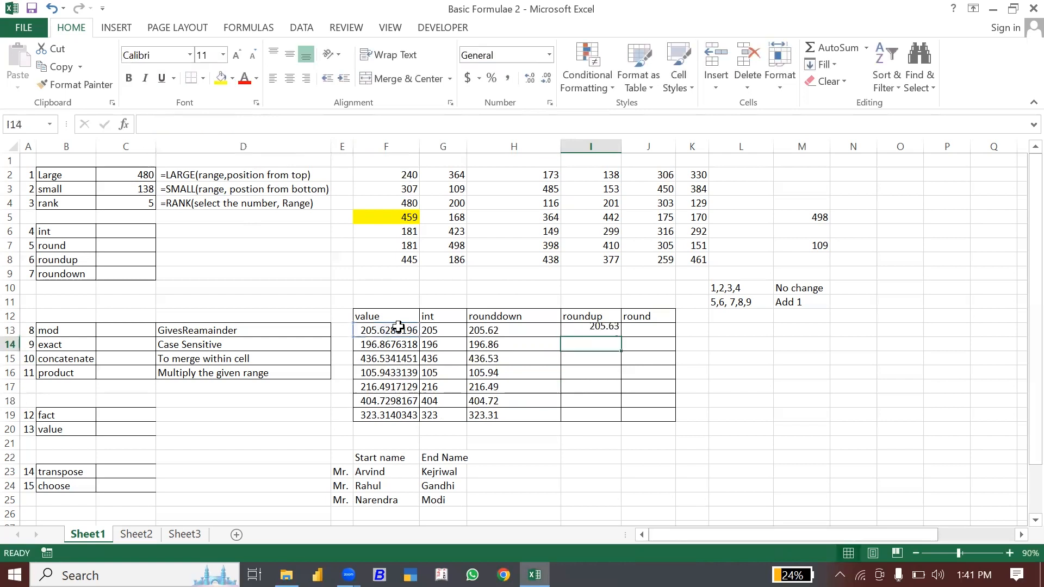
left_click(597, 328)
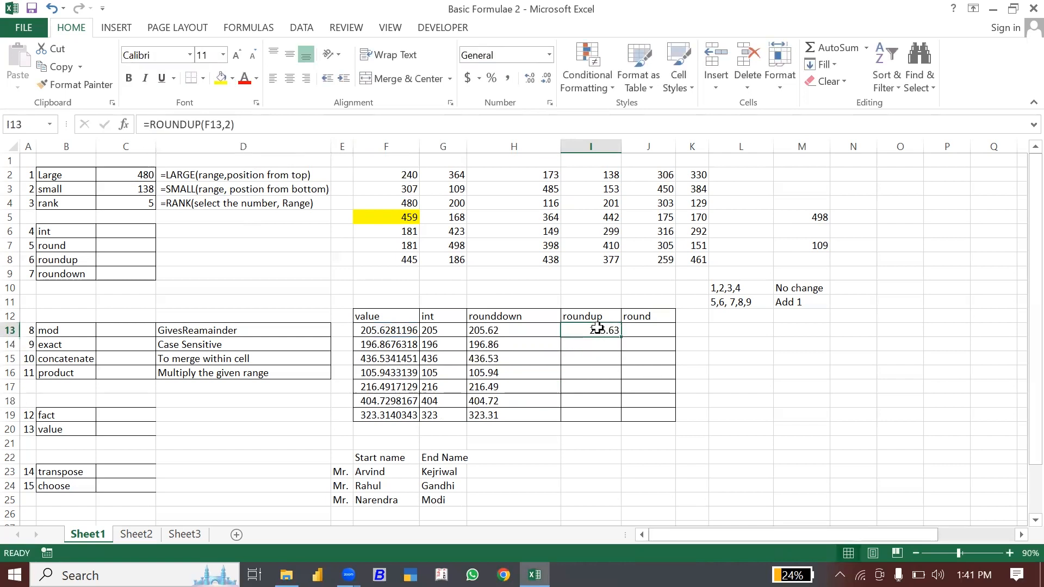
double_click(622, 336)
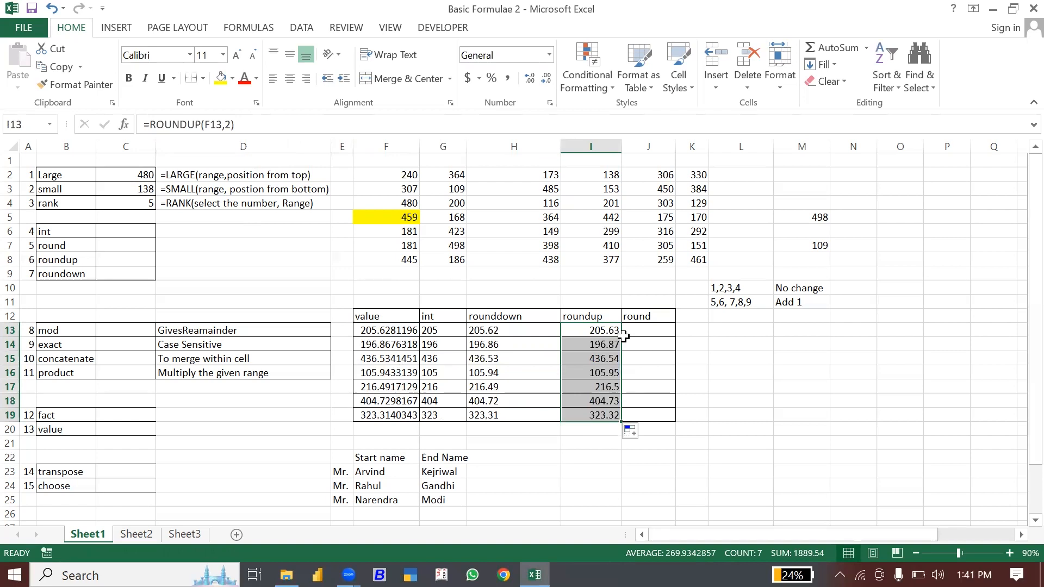
left_click(613, 334)
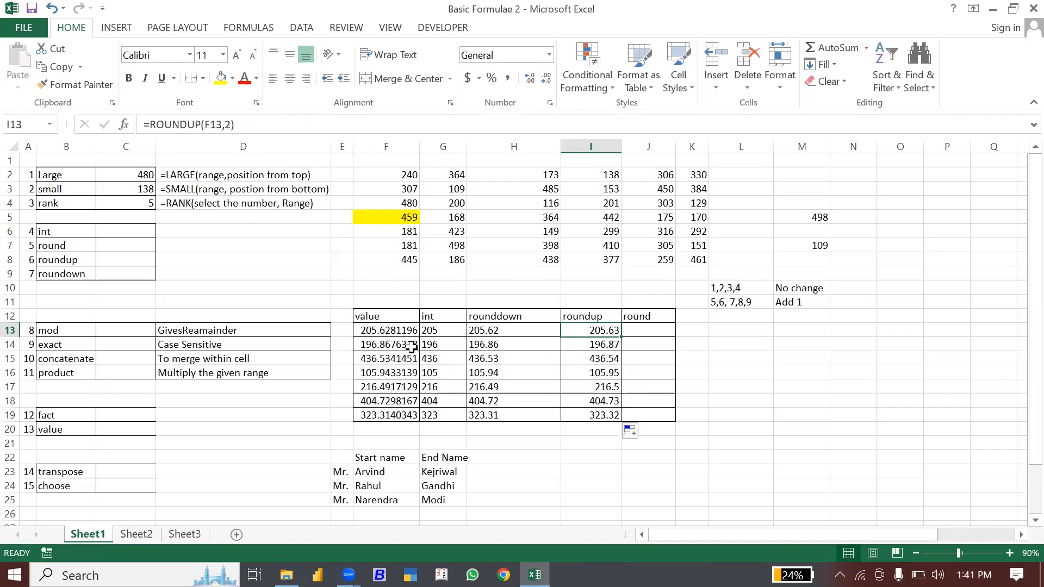
left_click(597, 345)
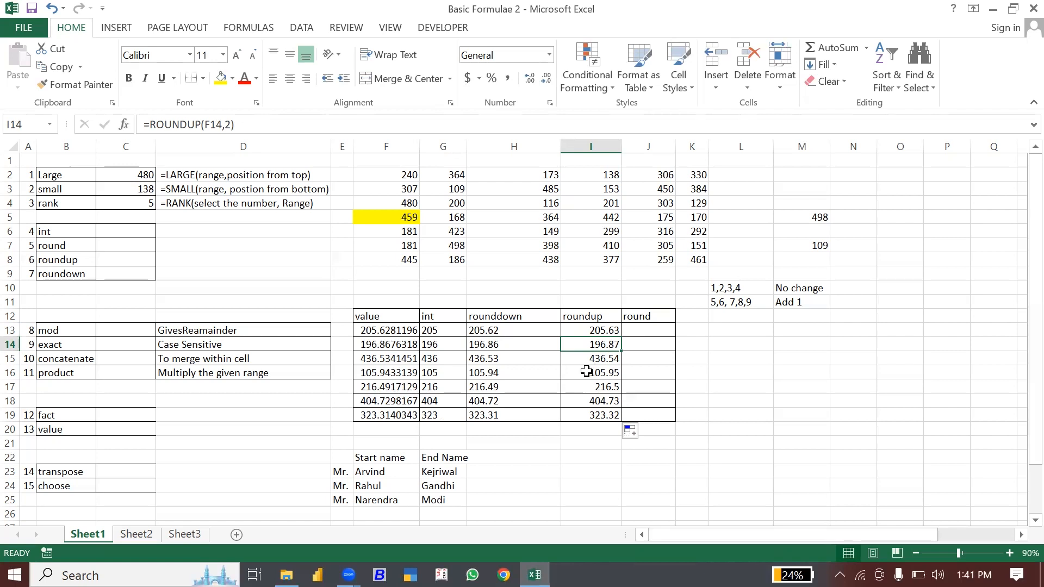
- Review the empty round column and the rounding rule notes in L10:M11
left_click(644, 328)
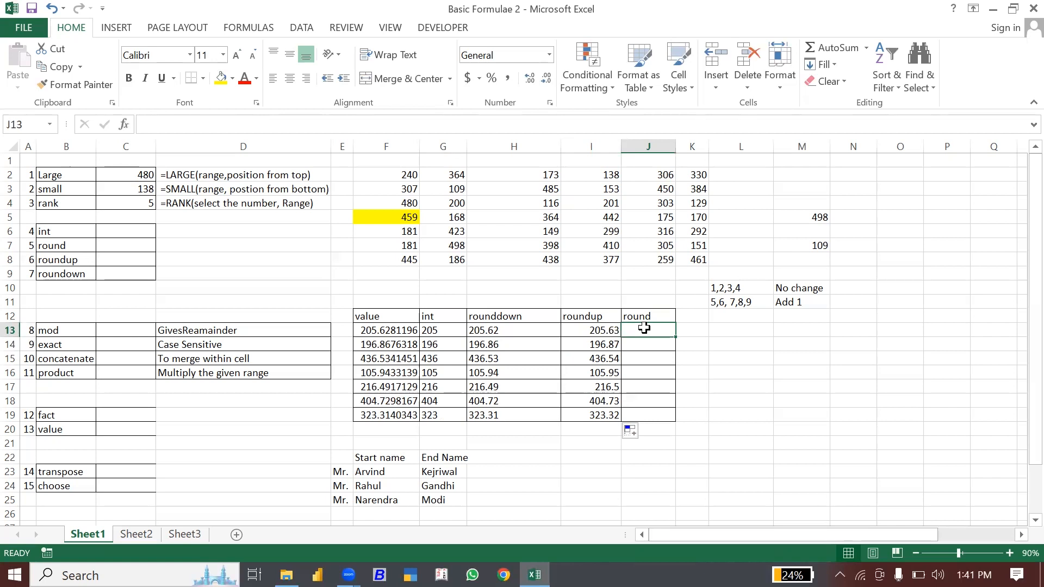
left_click(644, 318)
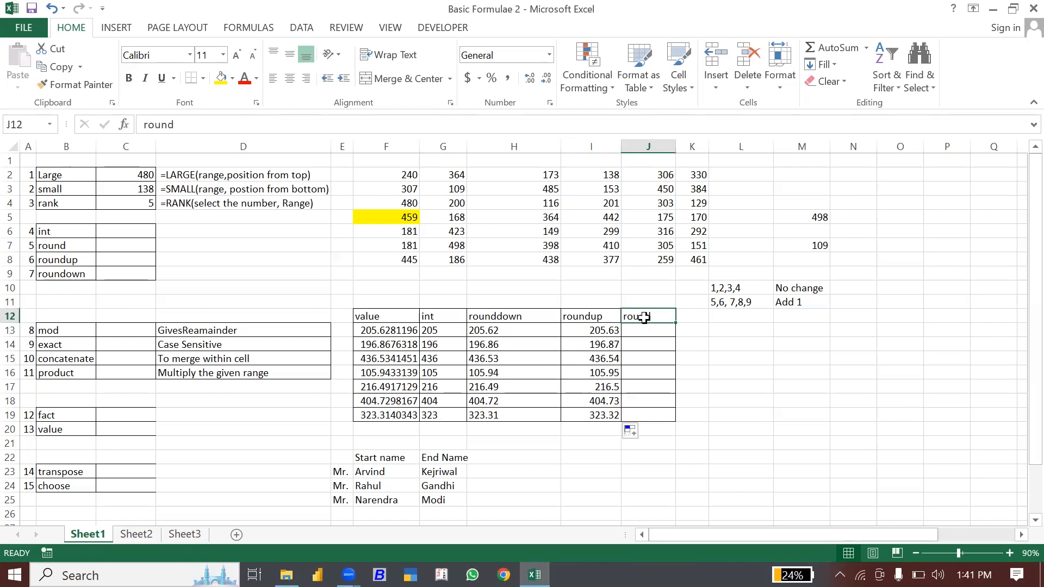
left_click(644, 327)
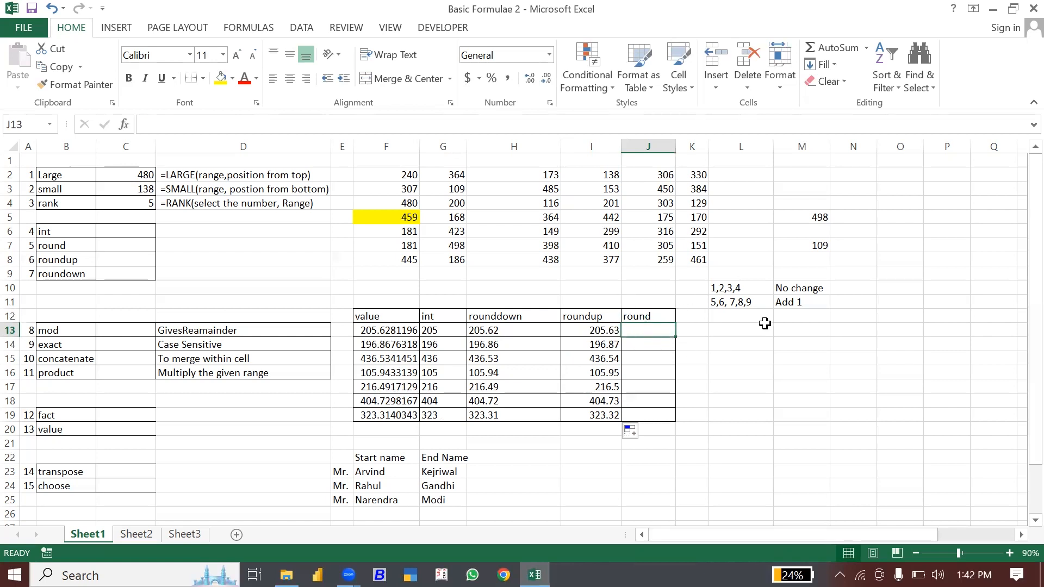
left_click(727, 285)
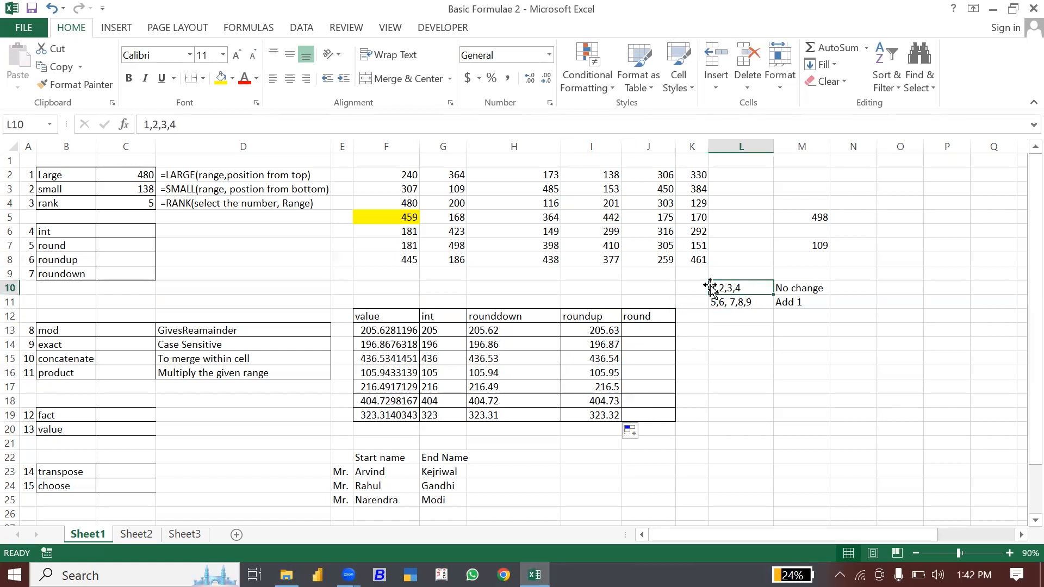
left_click(808, 292)
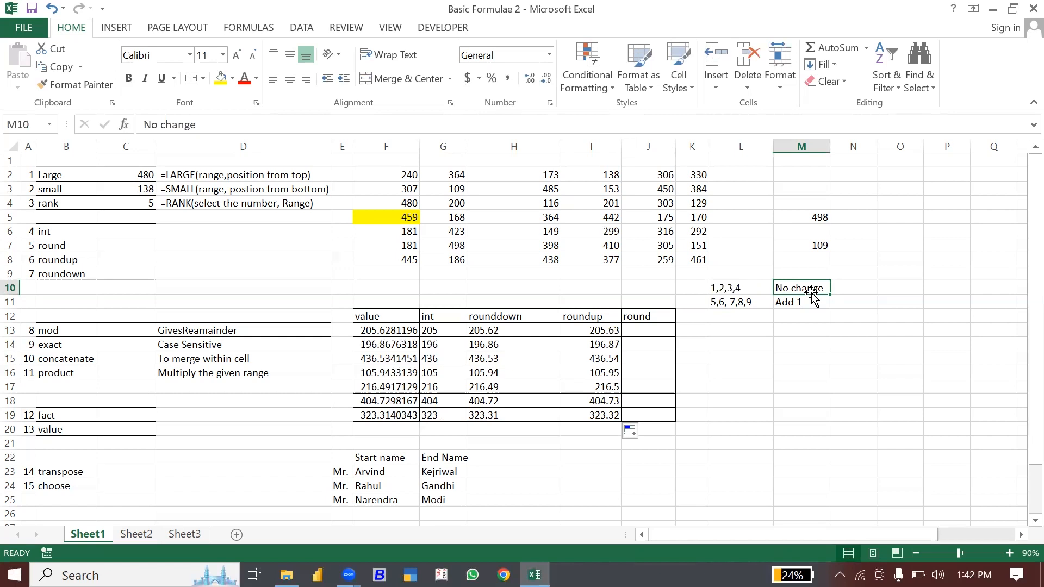
left_click(722, 302)
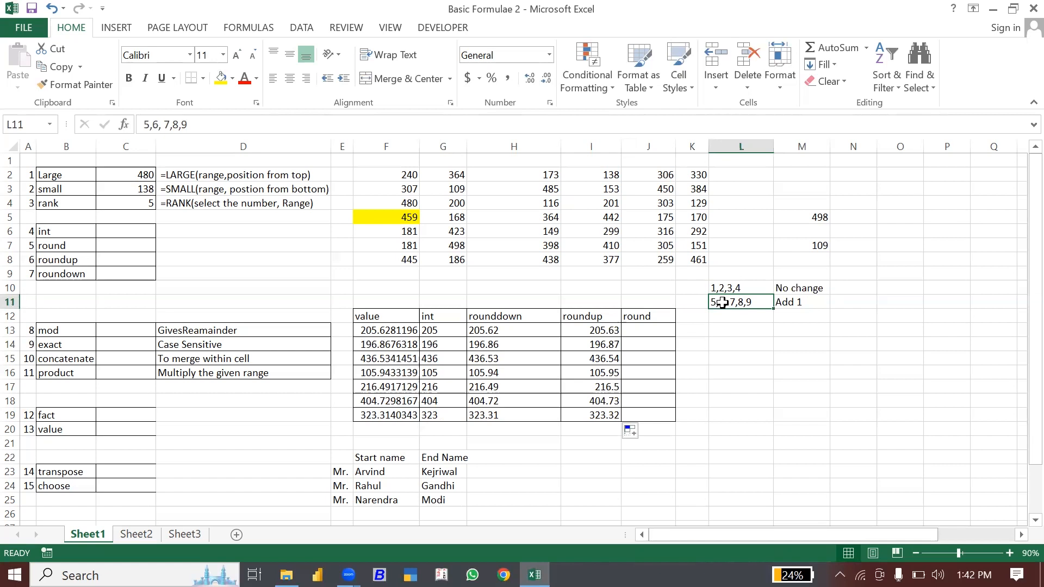
left_click(790, 342)
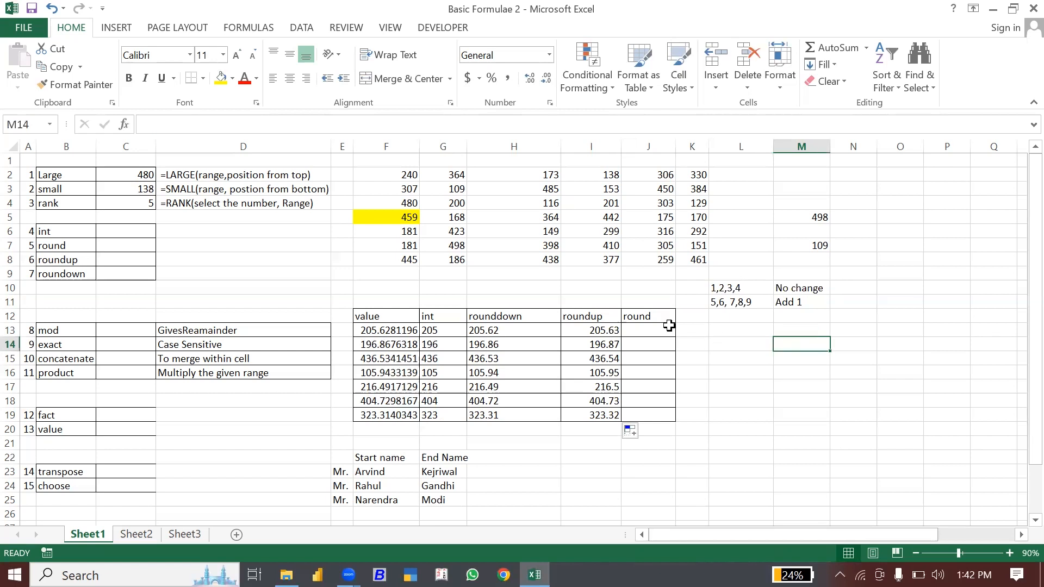
- Round the numbers to one decimal in the round column J13:J19, starting with =ROUND(F13,1) in J13
left_click(648, 328)
type("=")
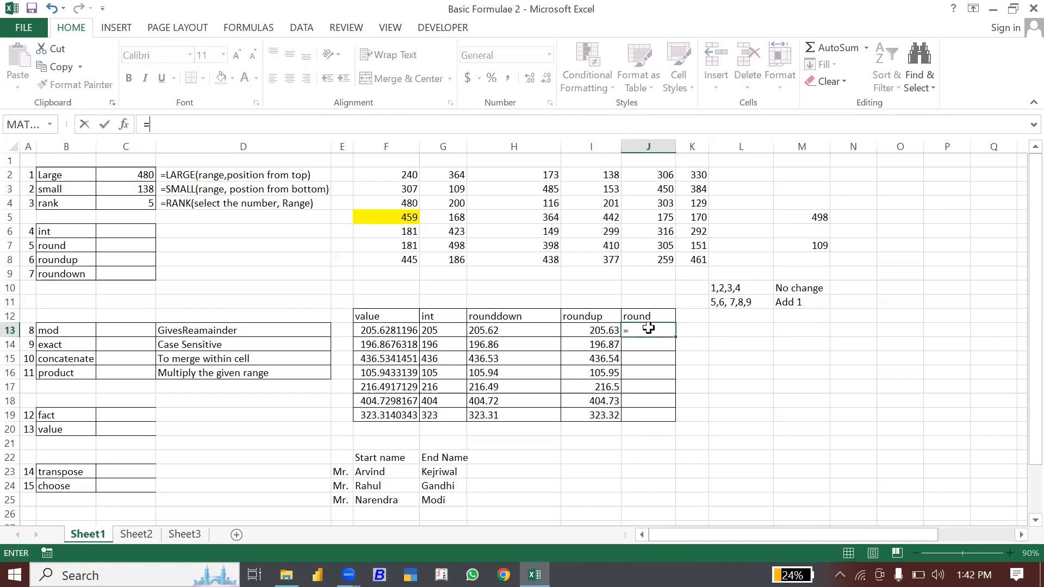
type("round")
key("Tab")
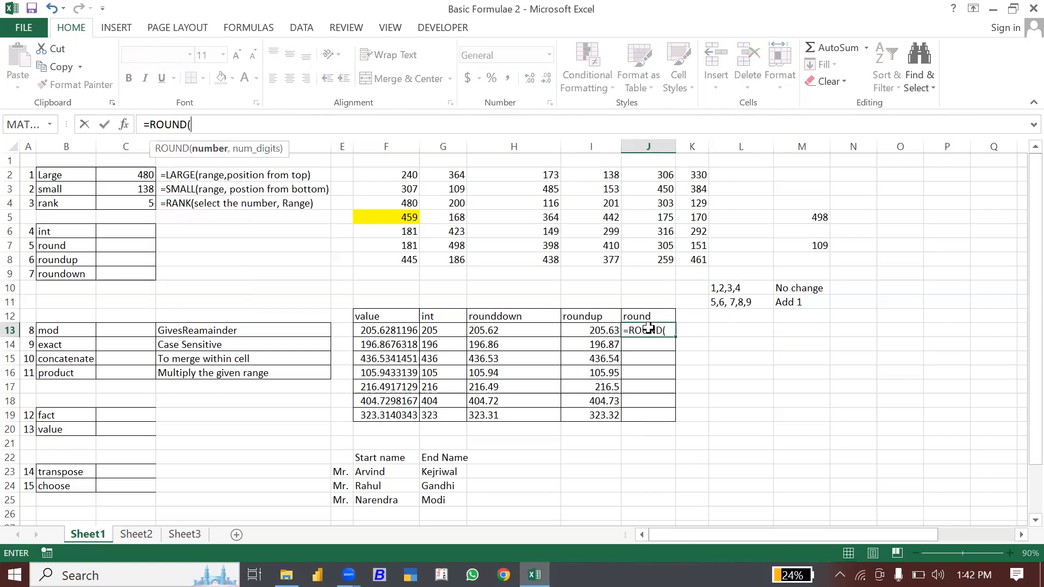
left_click(394, 325)
type(",")
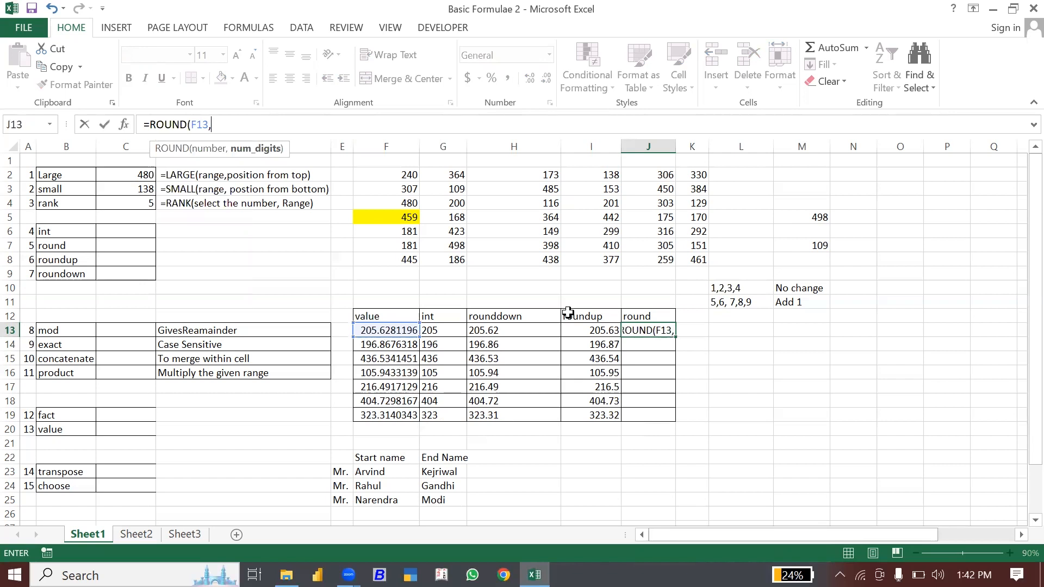
type("1)")
key("Return")
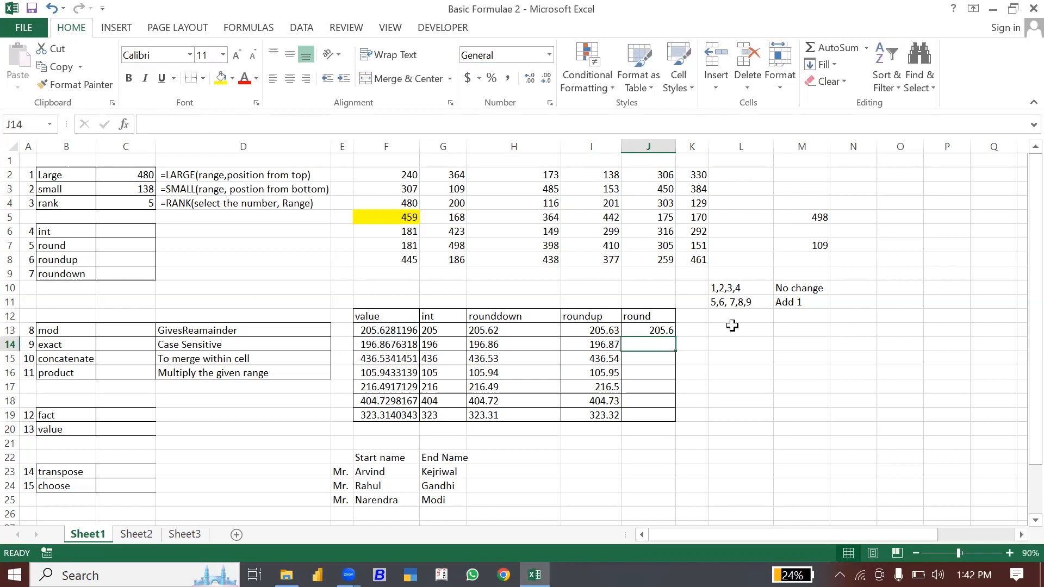
left_click(658, 330)
double_click(674, 337)
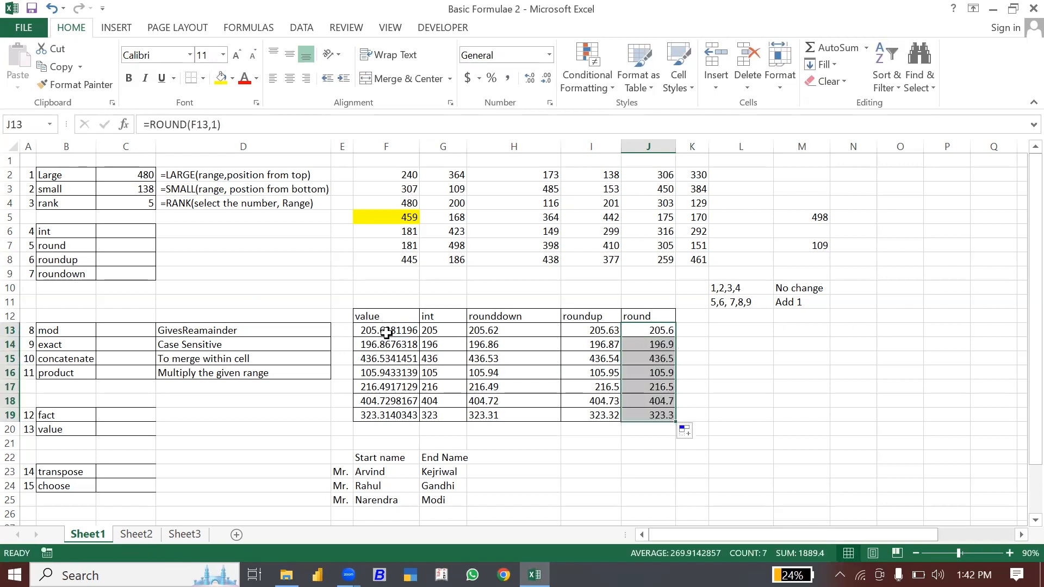
- Change the formula in J13 to =ROUND(F13,2) and fill it down the round column through J19
left_click(1017, 535)
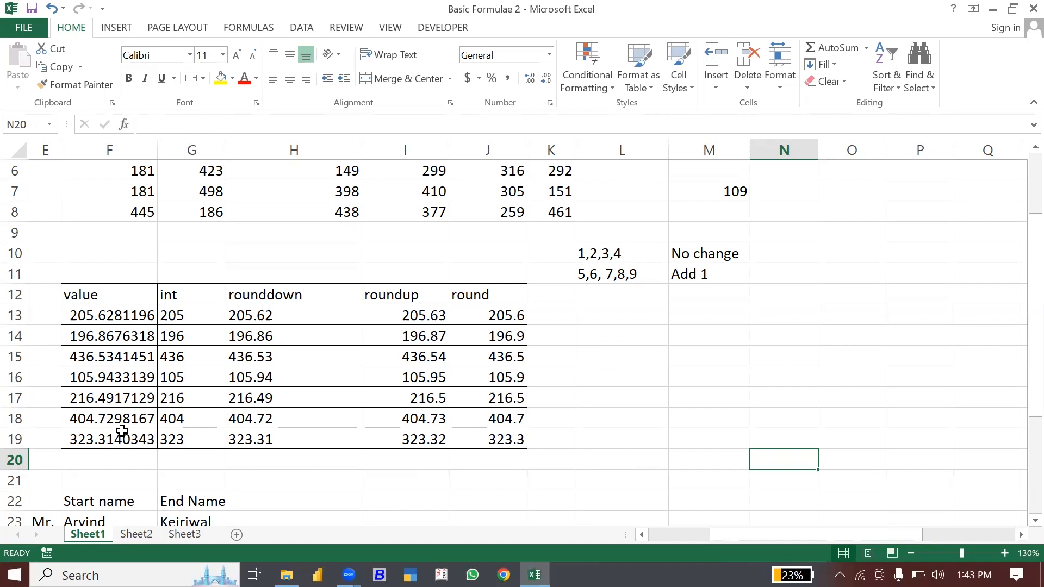
left_click(474, 318)
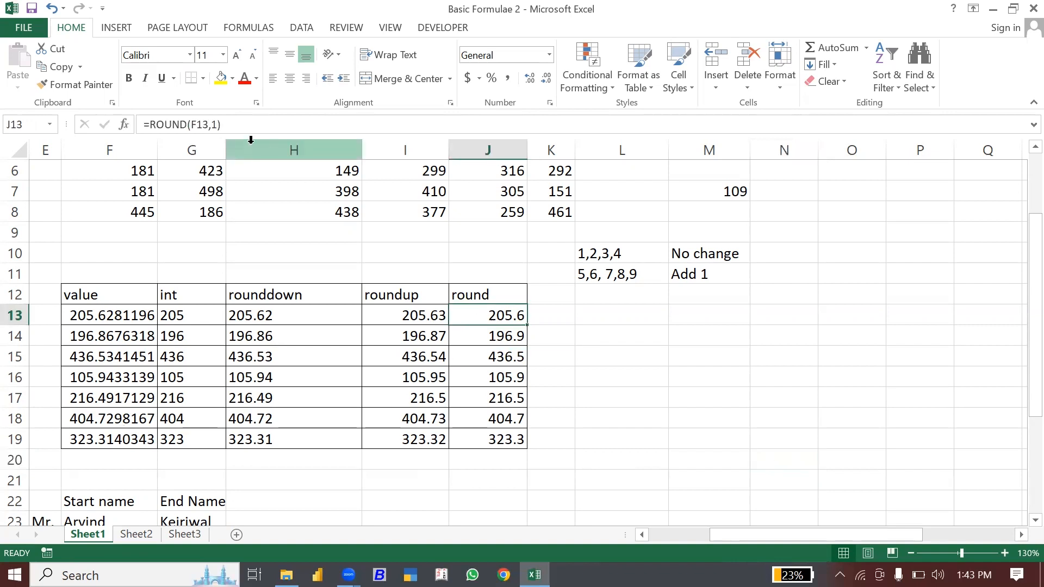
left_click(217, 124)
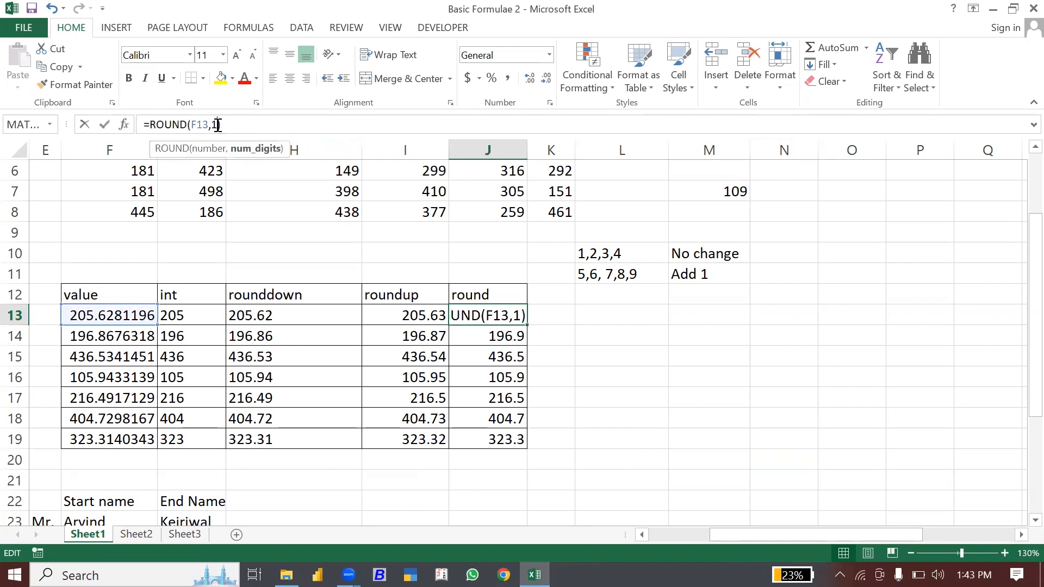
key("BackSpace")
type("2")
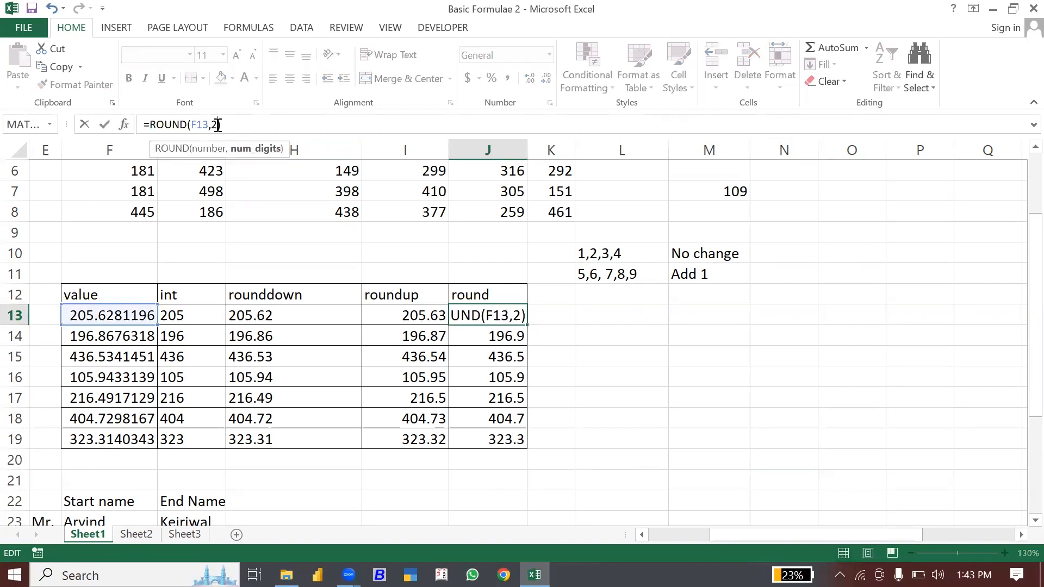
key("Return")
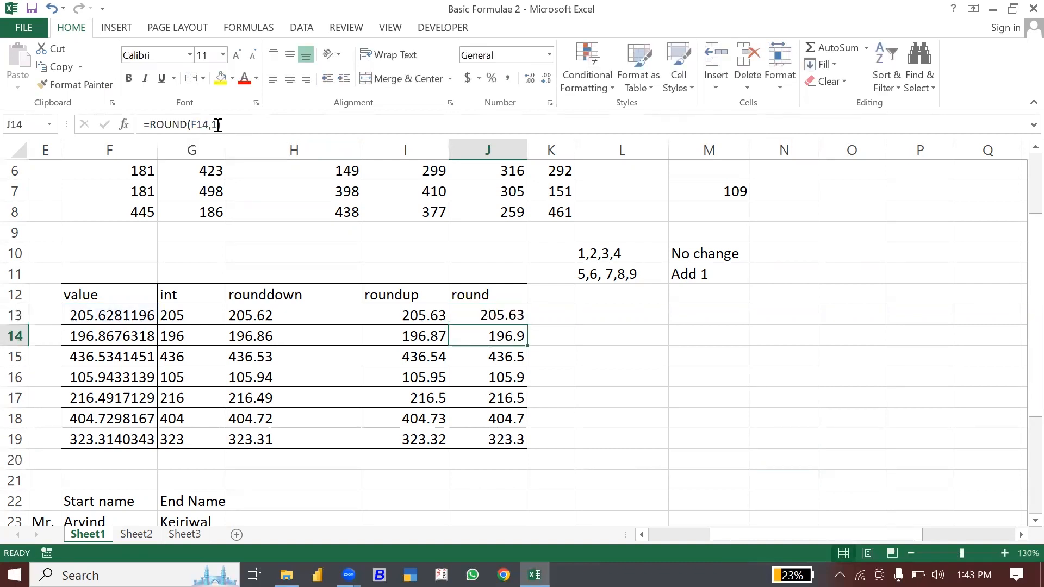
left_click(488, 312)
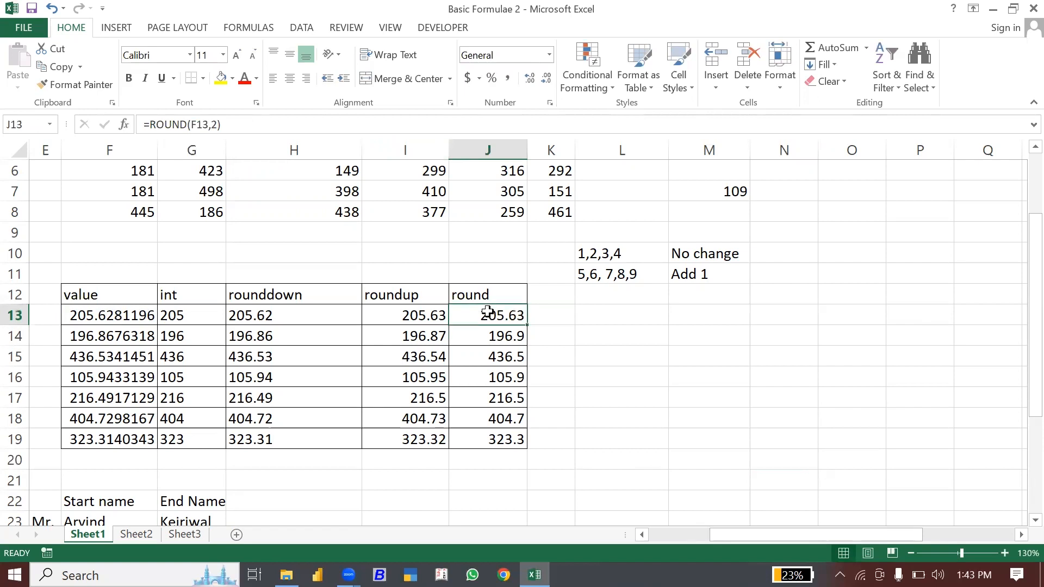
double_click(528, 325)
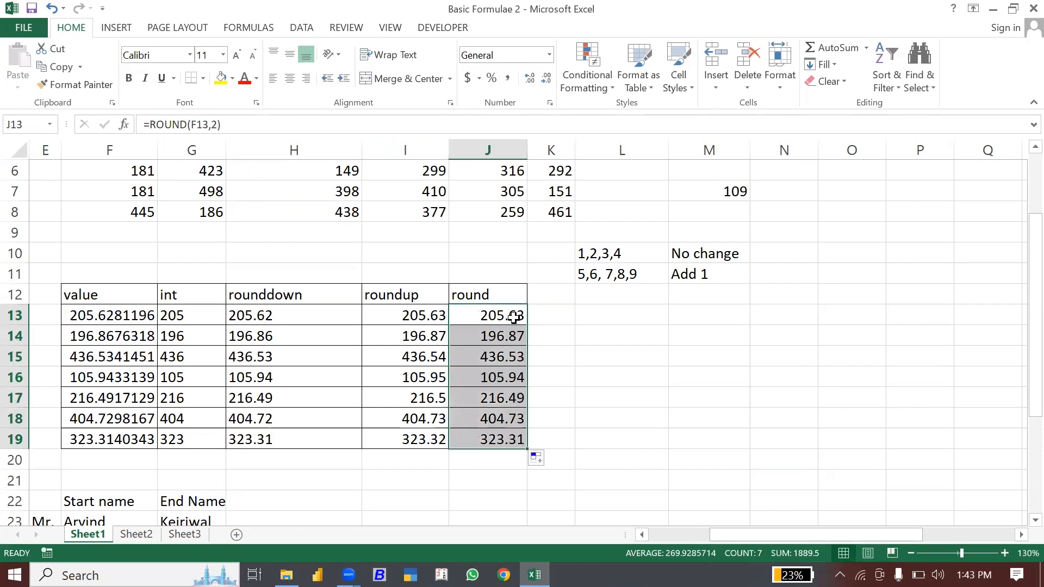
left_click(519, 316)
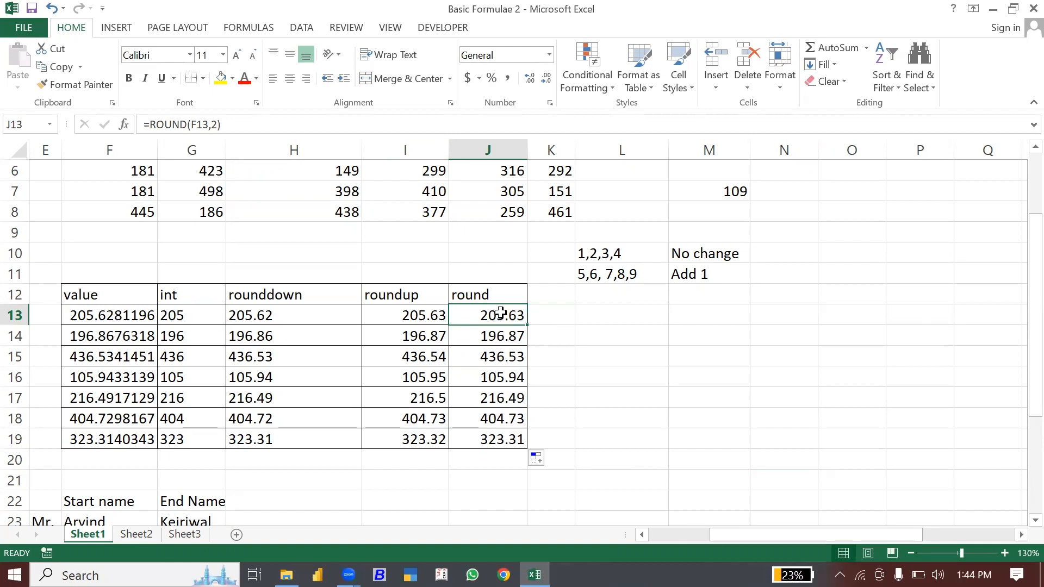
left_click(120, 357)
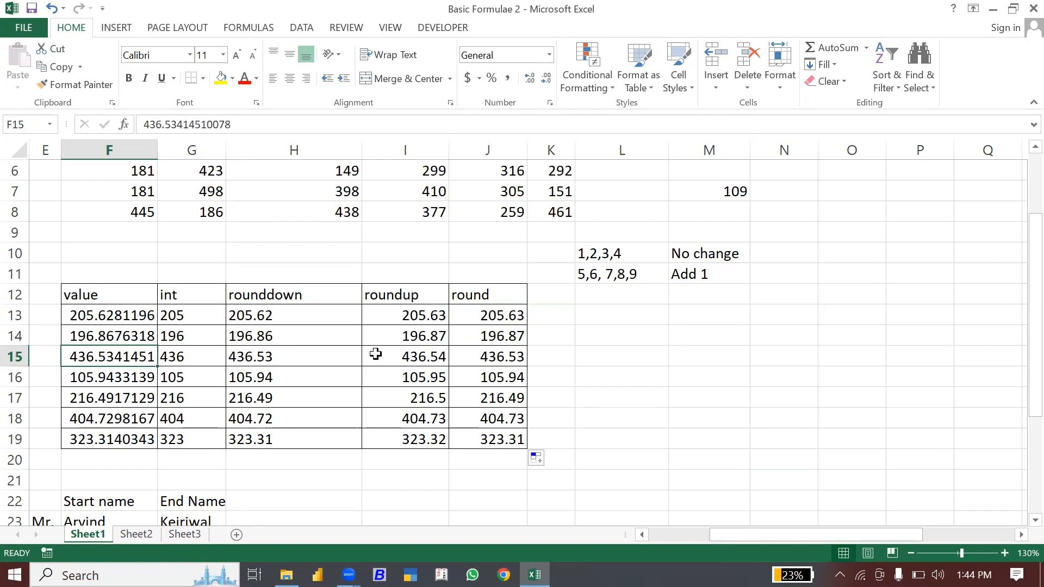
left_click(491, 318)
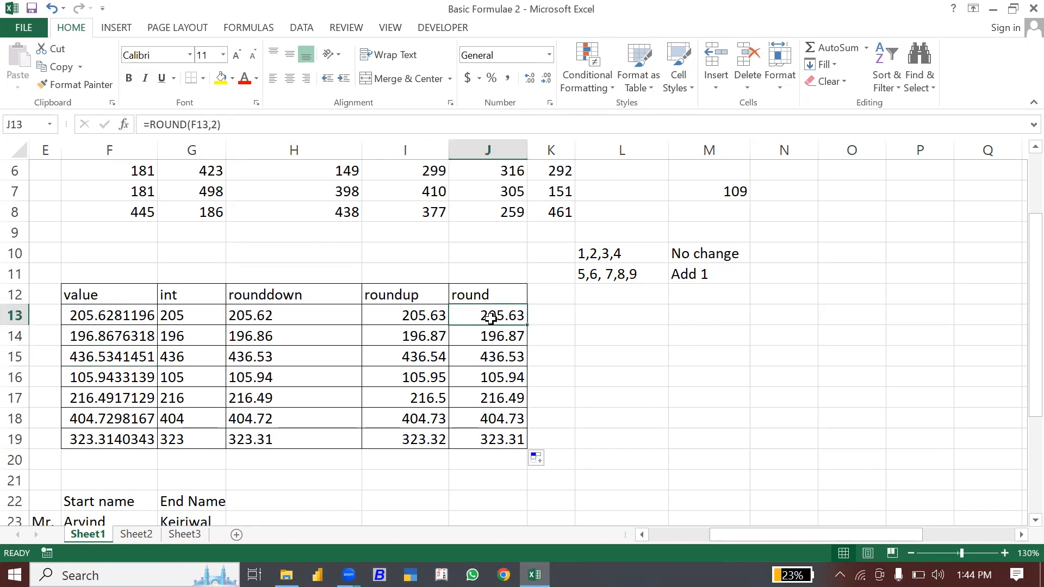
- Calculate the remainder of 5 divided by 2 with =MOD(5,2) in the mod cell C13
left_click(276, 353)
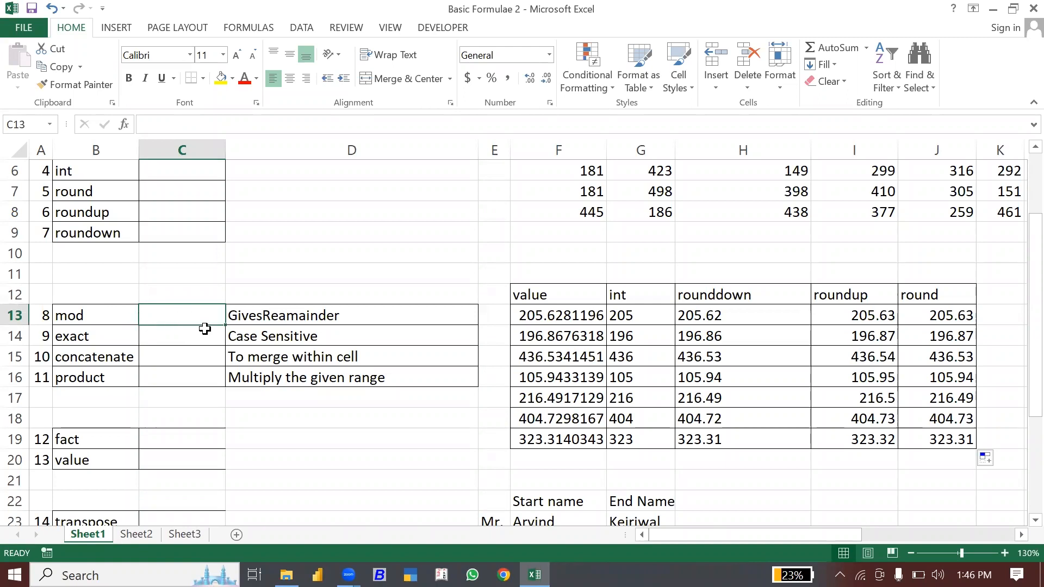
type("=mod")
key("Tab")
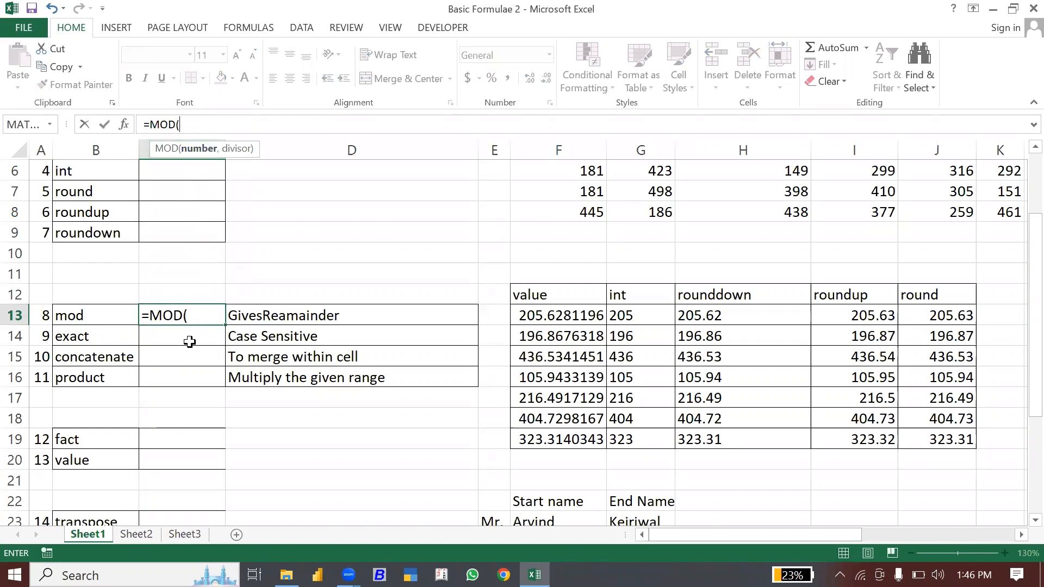
type("5,2")
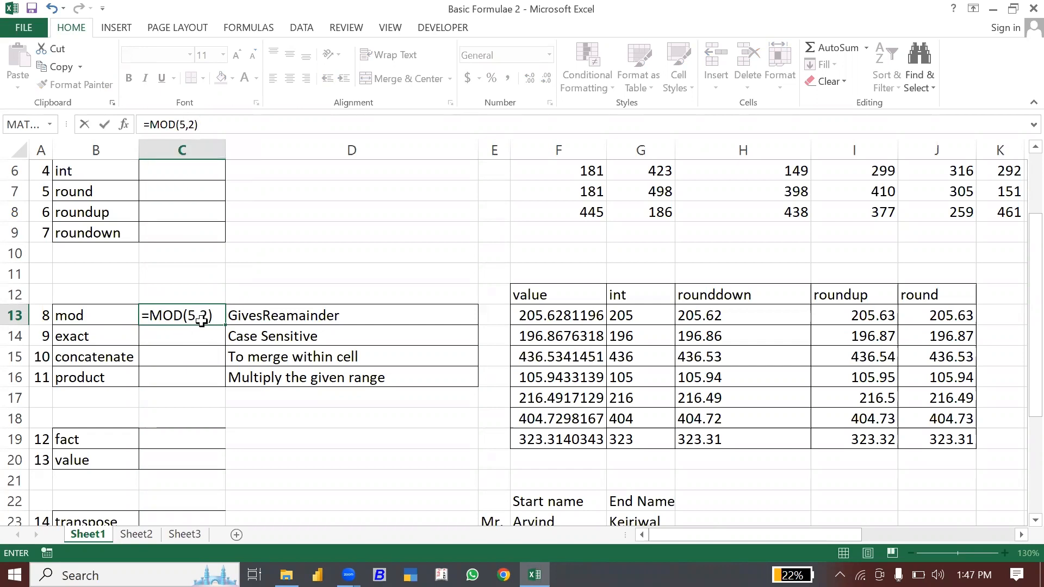
key("Return")
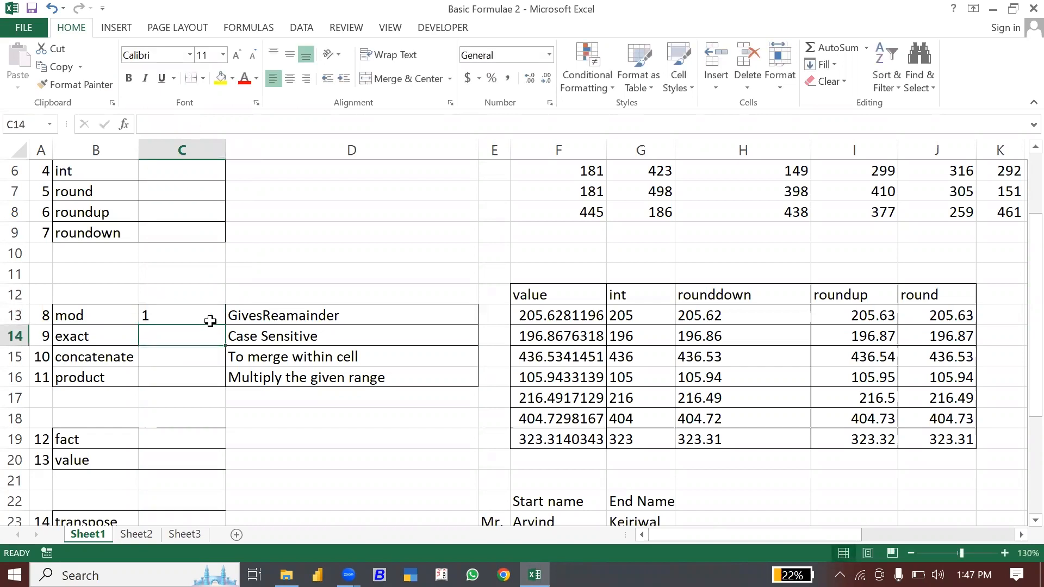
- Replace the formula in the mod cell C13 with =MOD(12,5)
left_click(211, 321)
type("=mod")
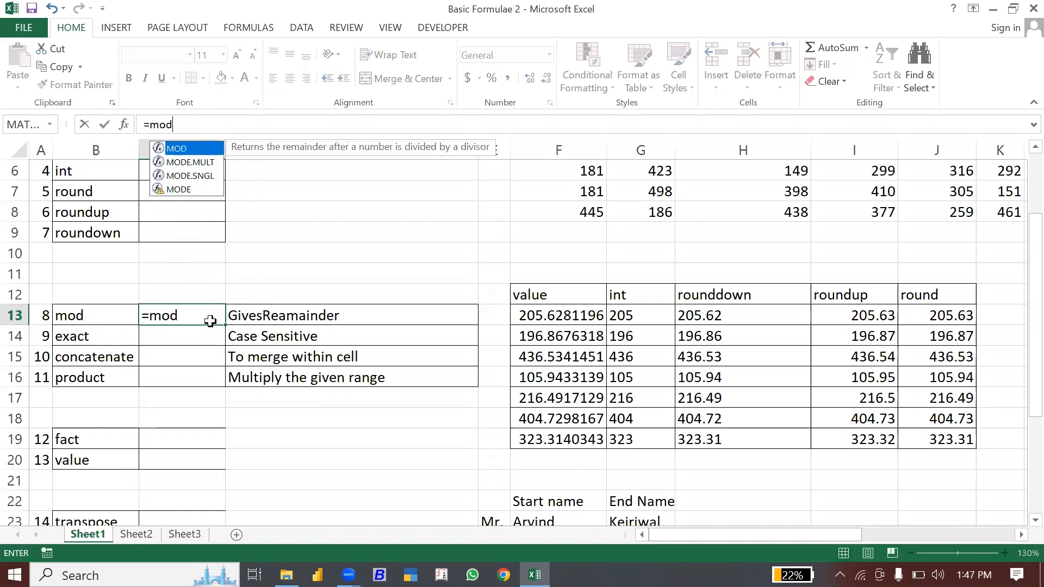
key("Tab")
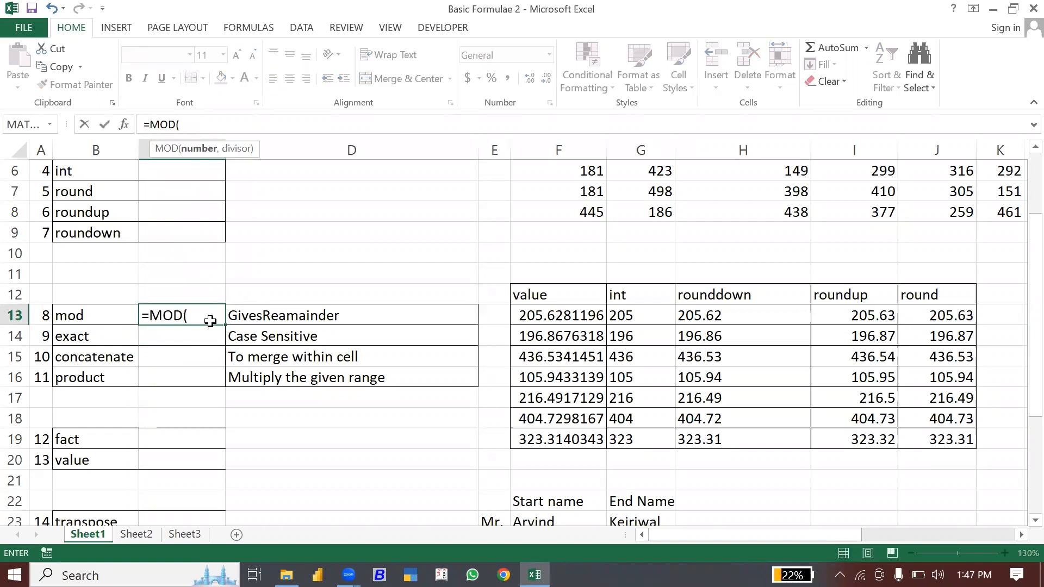
type("12,5")
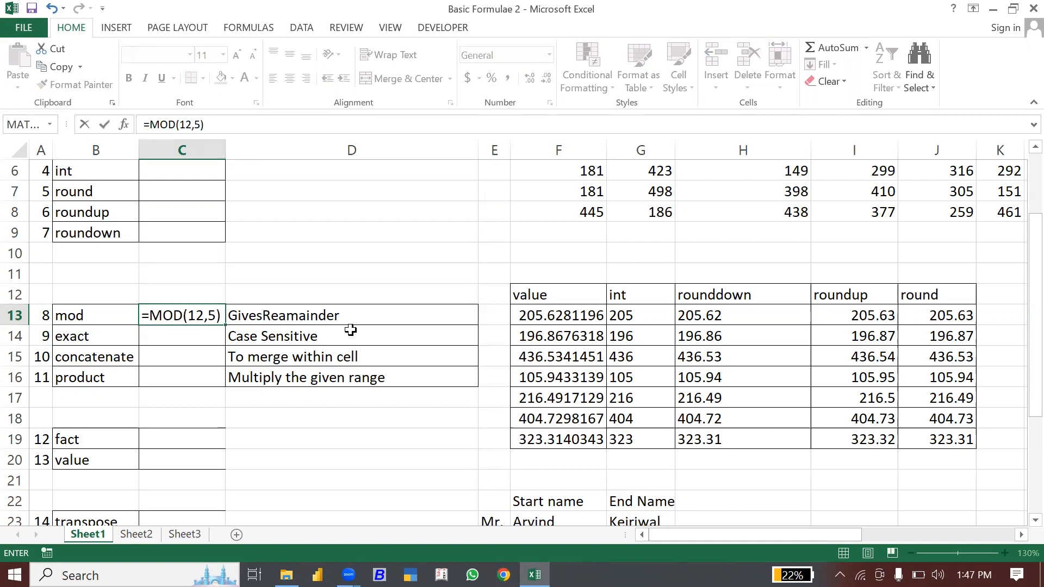
key("Return")
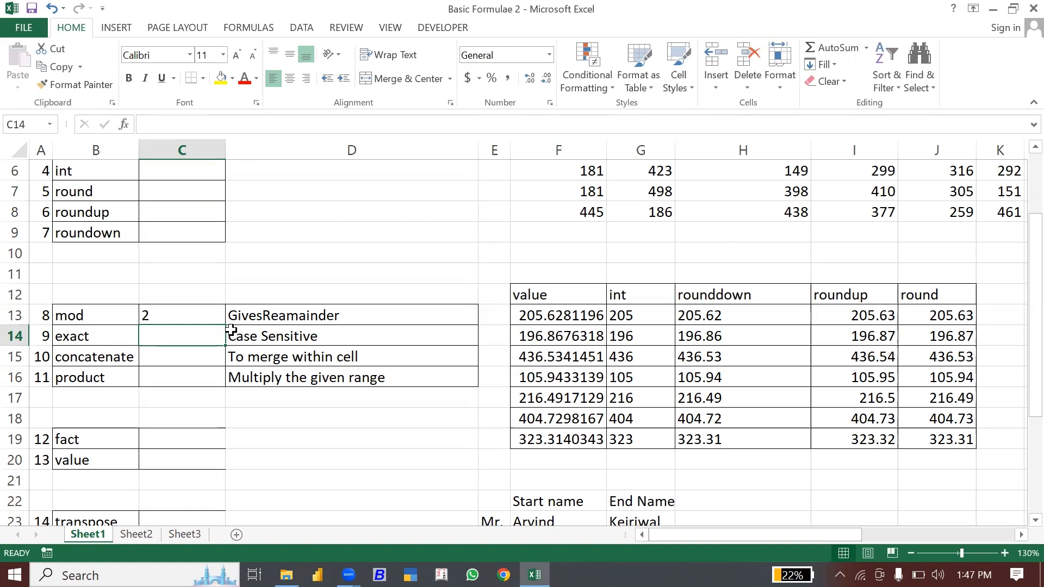
- Enter a sample first name in lowercase in F10 and the same name with a capital initial in G10
left_click(543, 248)
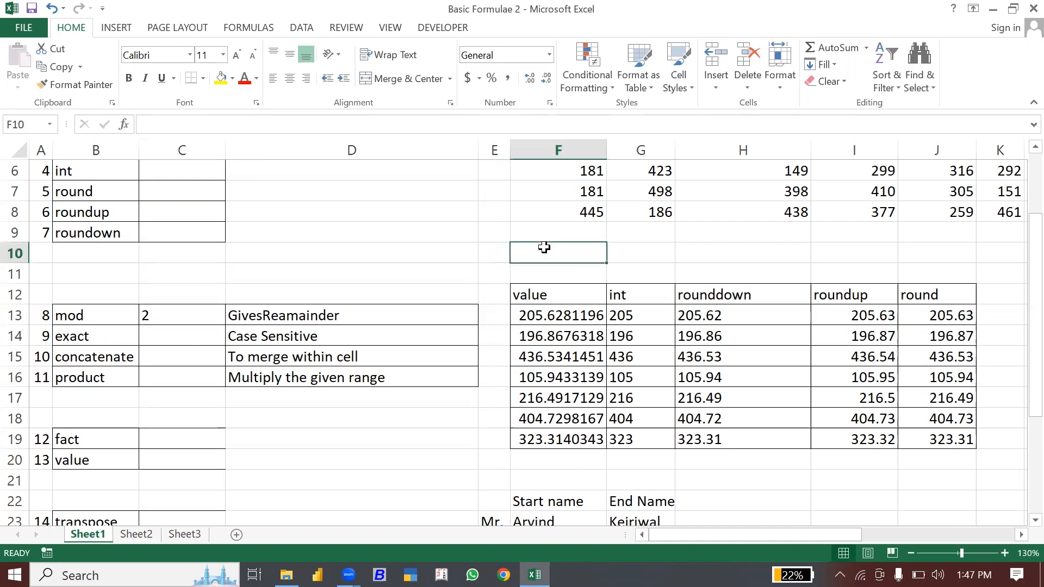
type("mohit")
key("Tab")
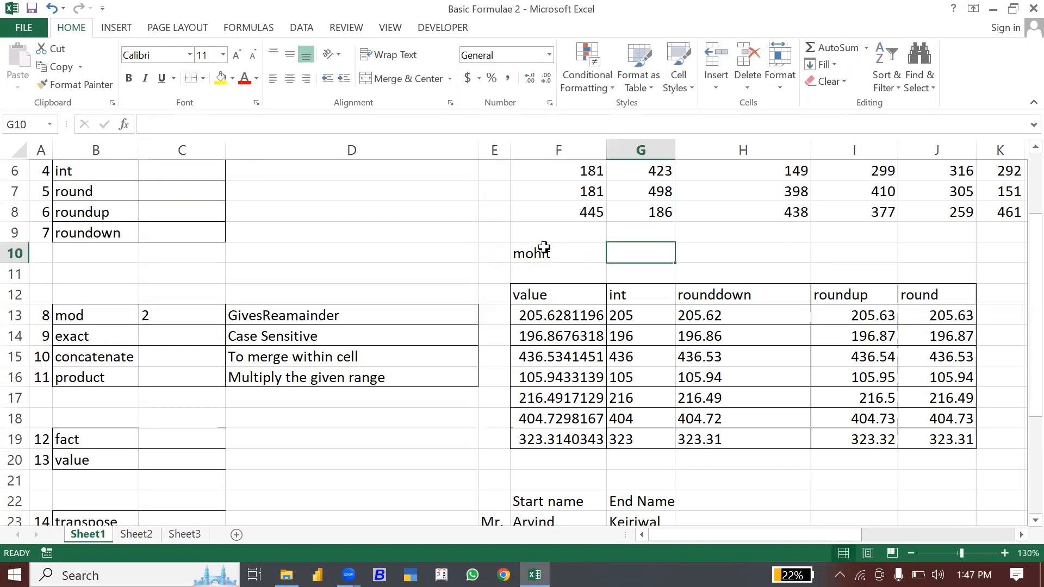
type("mMO")
key("BackSpace")
key("BackSpace")
key("BackSpace")
type("Mohit")
key("Return")
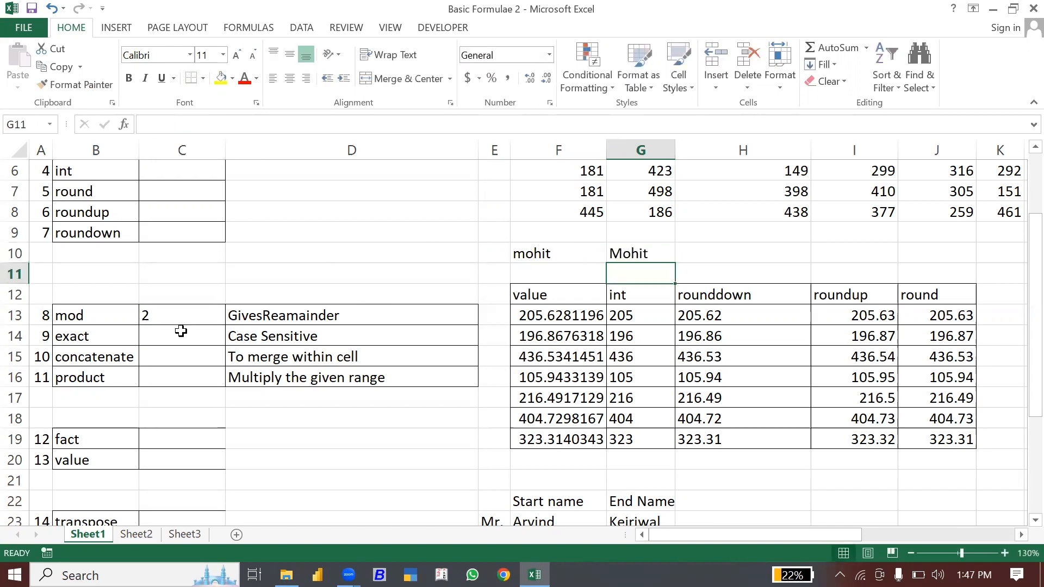
- Compare the two sample names case-sensitively with =EXACT(F10,G10) in the exact cell C14
left_click(181, 331)
type("=exc")
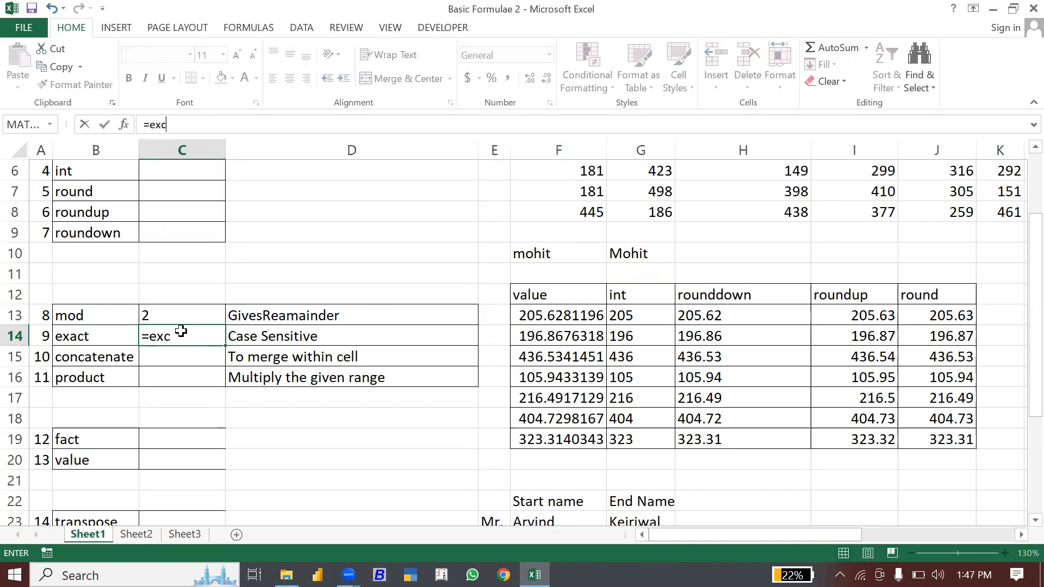
key("BackSpace")
key("Tab")
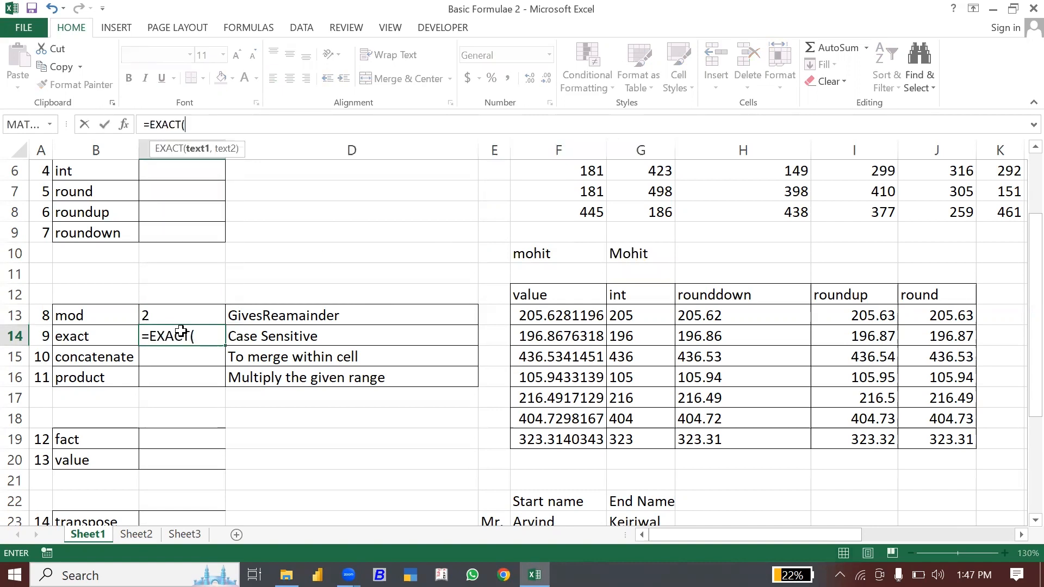
left_click(540, 253)
type(",")
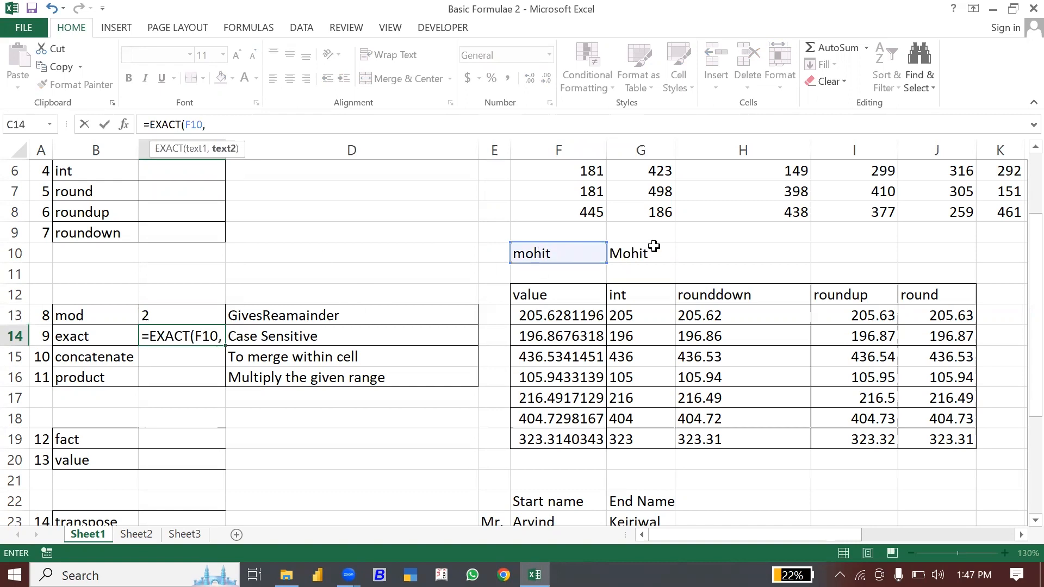
left_click(652, 247)
type(")")
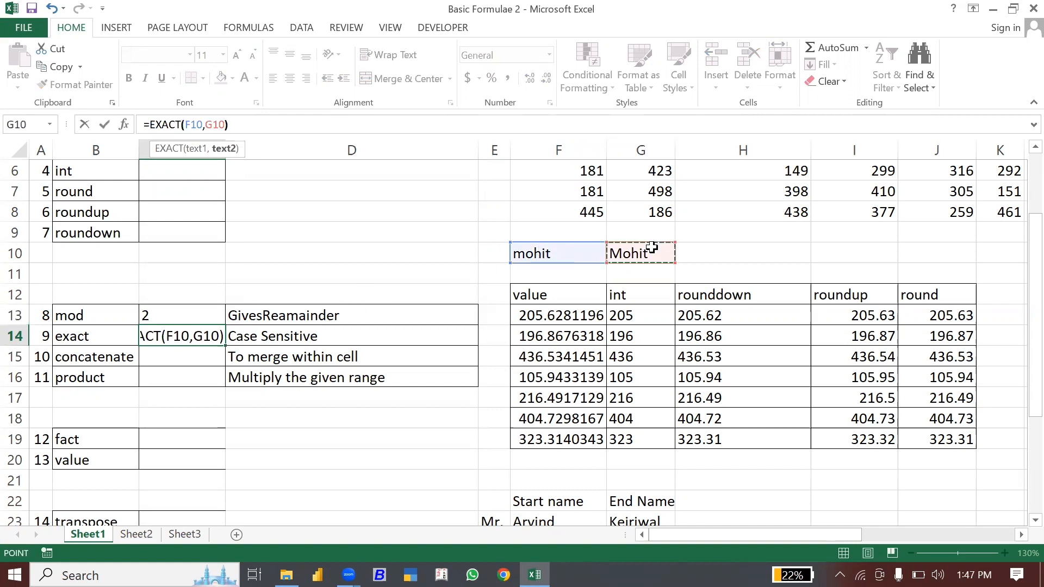
key("Return")
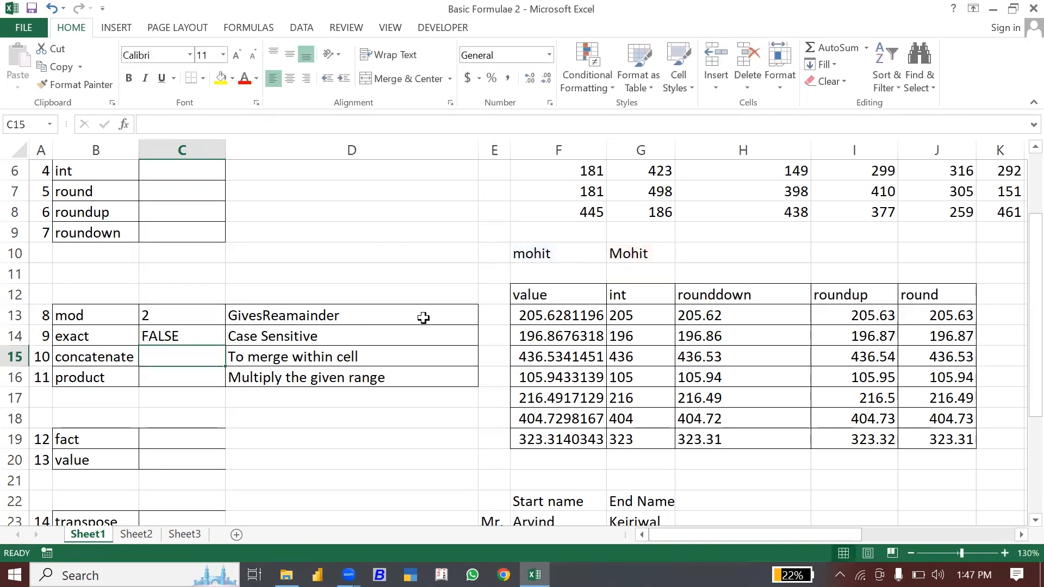
- Retype the name in G10 in lowercase to match F10, and check the EXACT result in C14
left_click(528, 252)
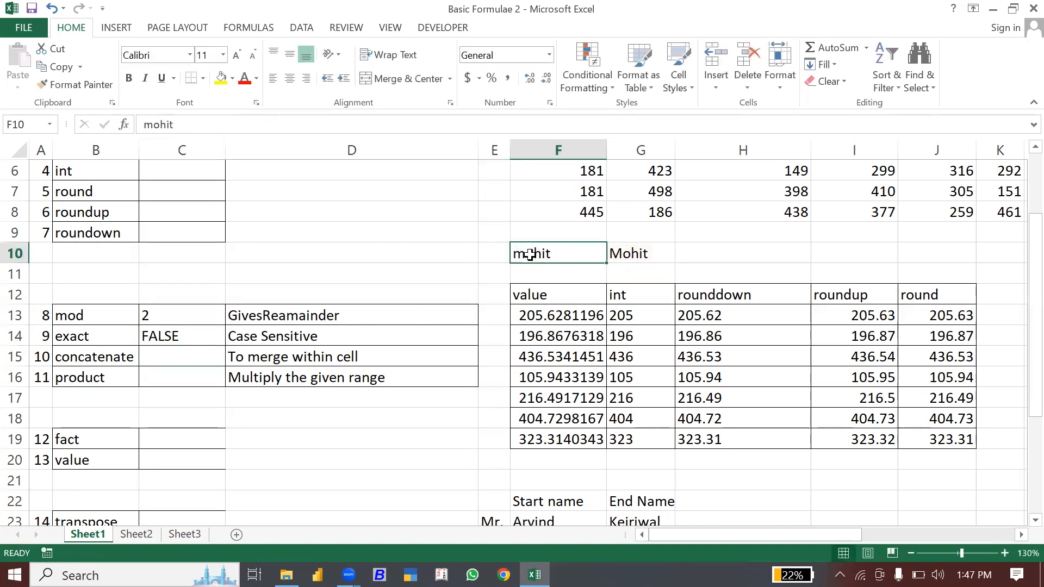
left_click(651, 255)
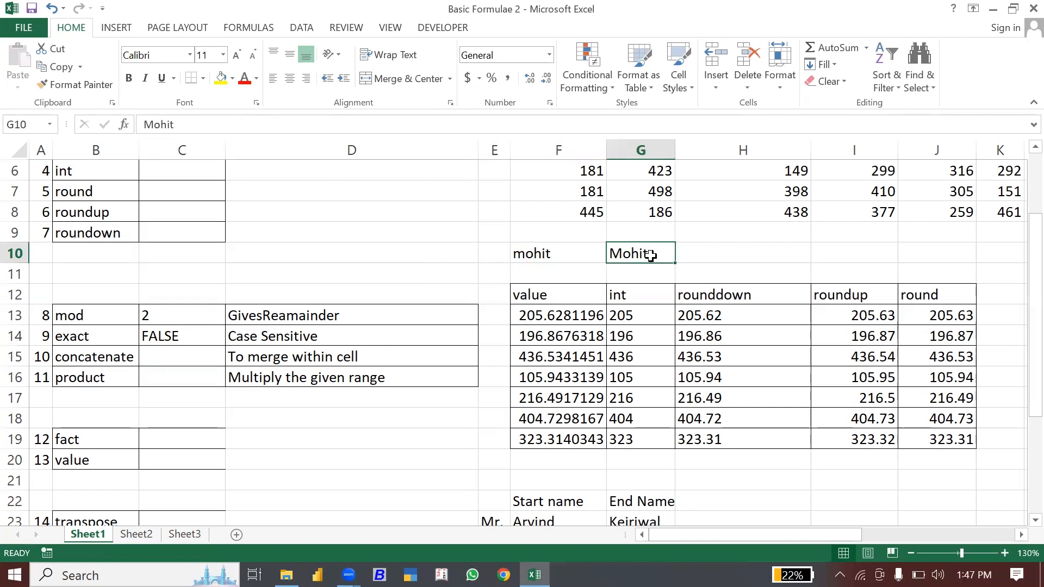
type("mohit")
key("Return")
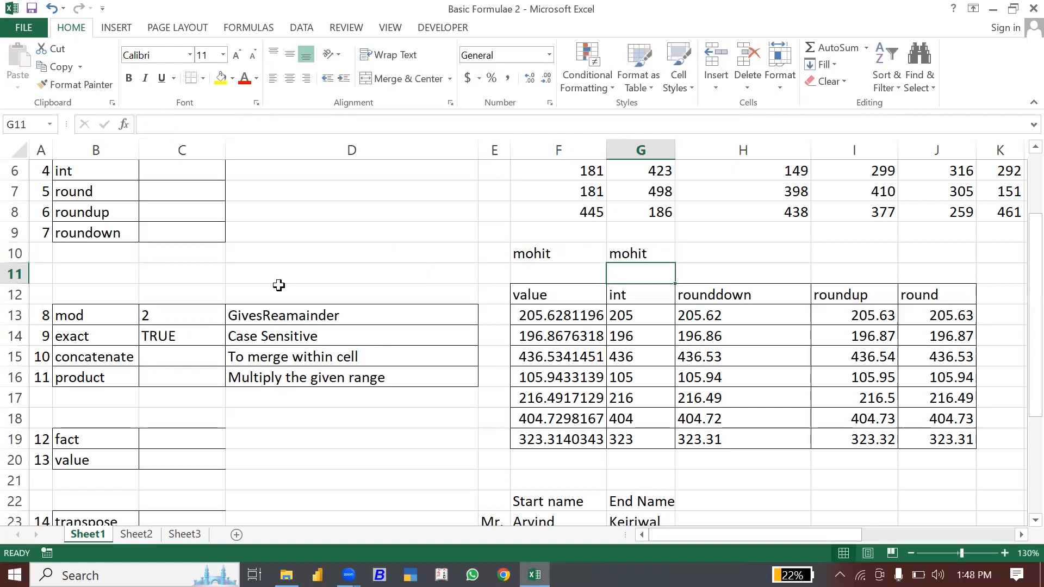
left_click(169, 335)
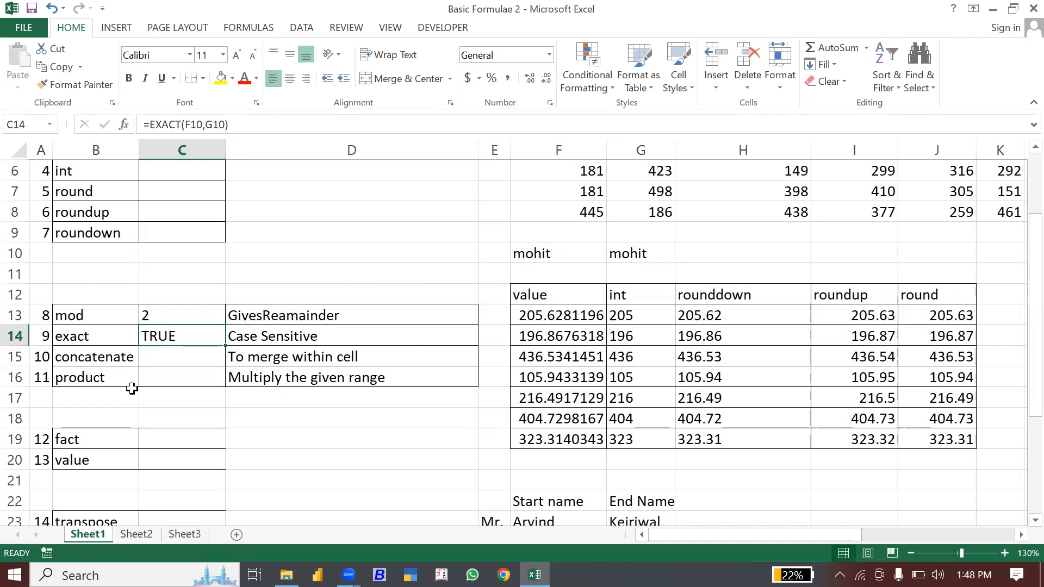
- Review the concatenate row and the table of titles, start names and end names in E22:G25
left_click(175, 354)
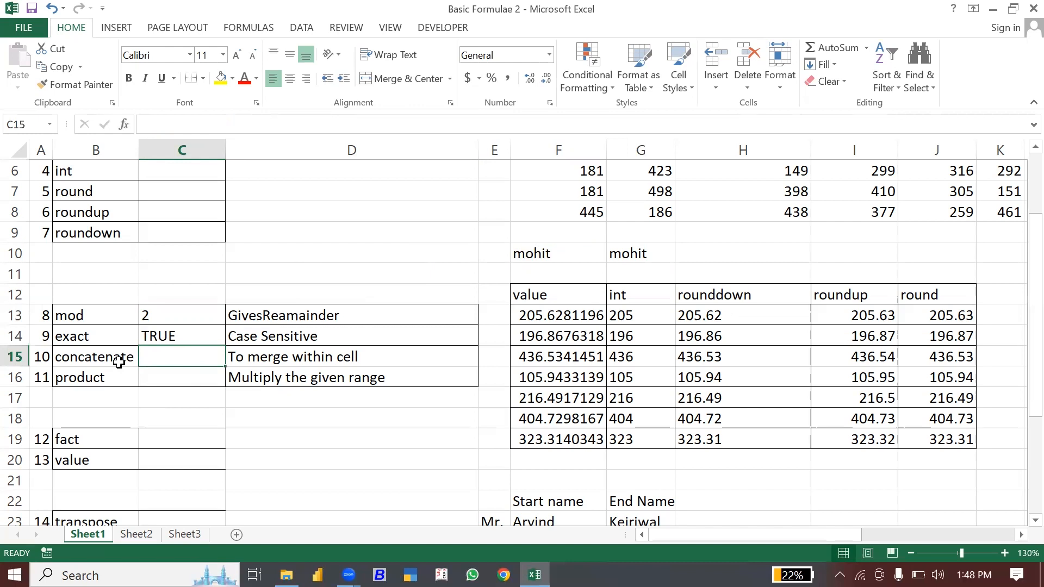
left_click(567, 435)
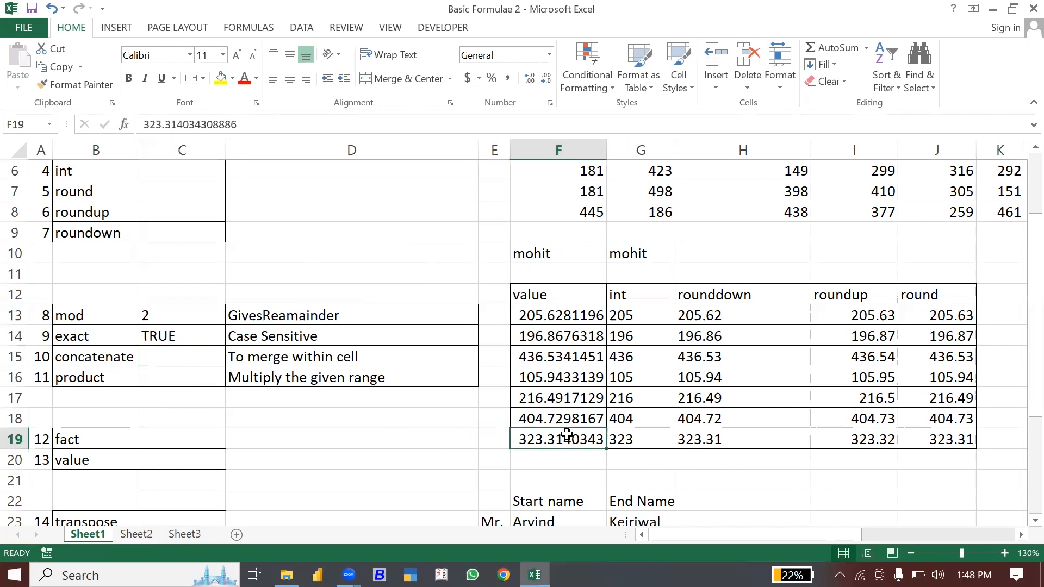
left_click(179, 350)
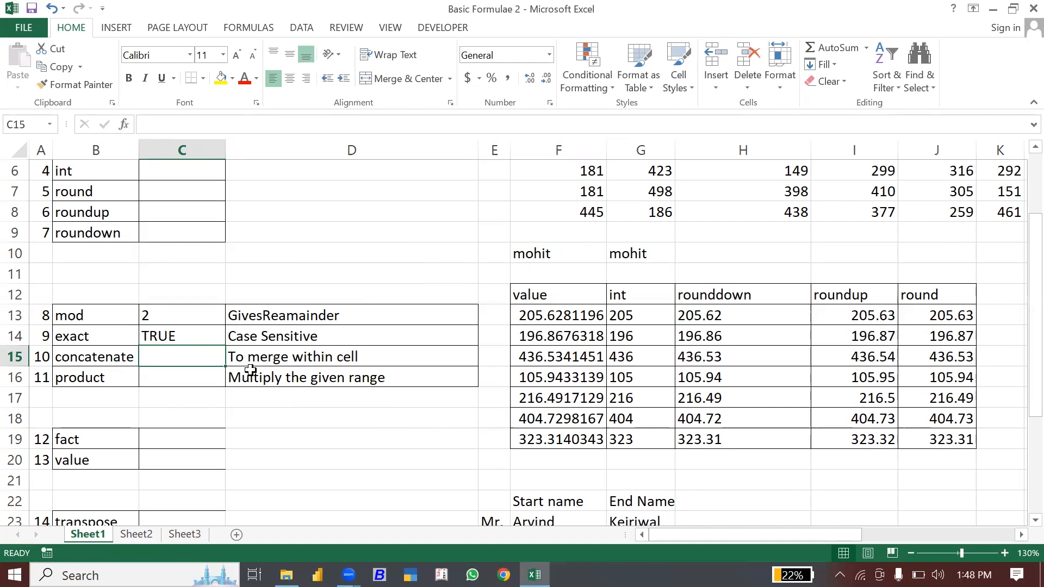
left_click(715, 495)
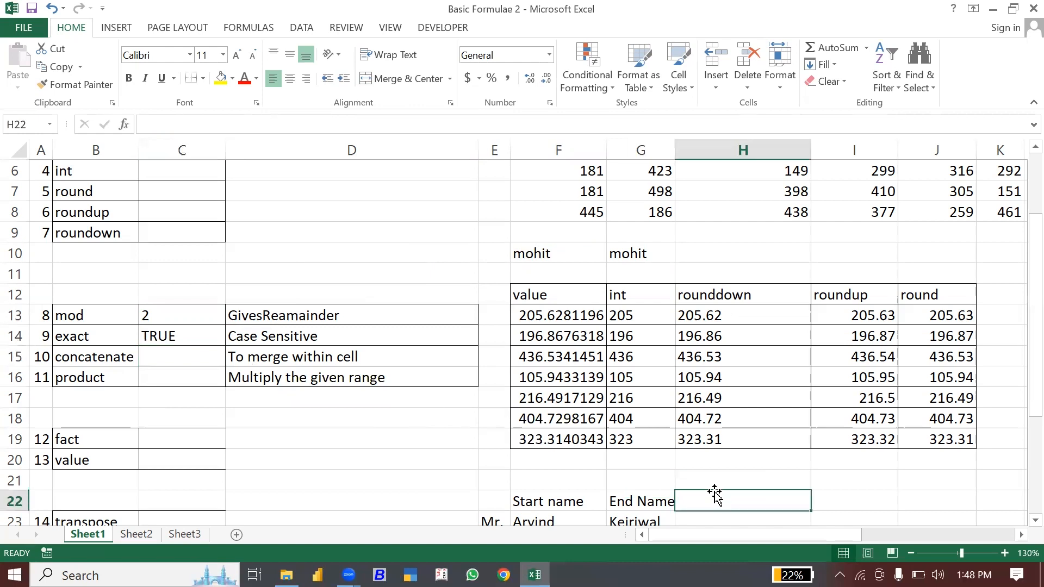
key("Down")
key("Down")
key("Down")
key("Down")
key("Down")
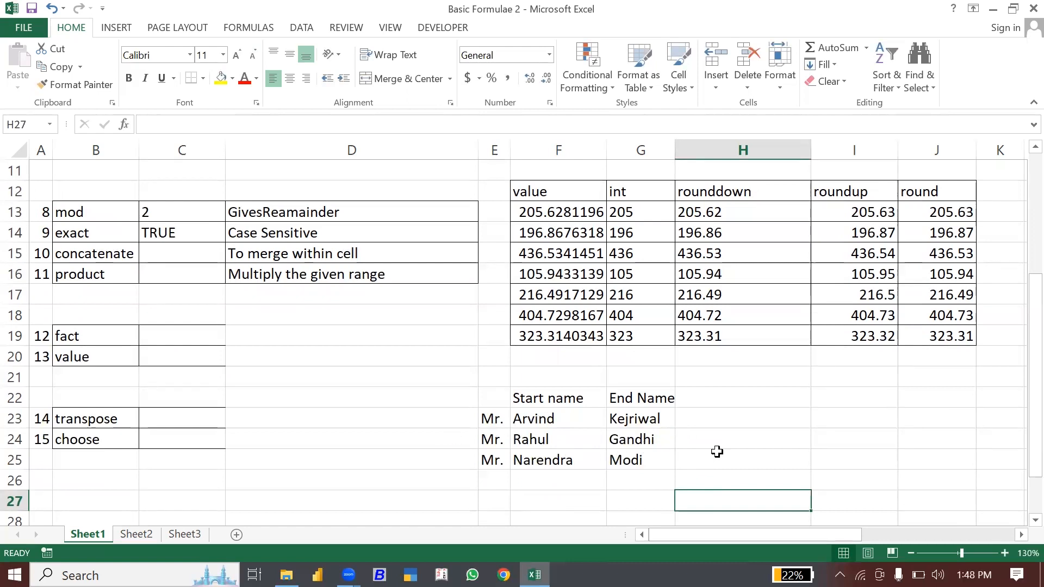
- Join the title, start name and end name with spaces in H23 using =CONCATENATE(E23," ",F23," ",G23)
left_click(709, 417)
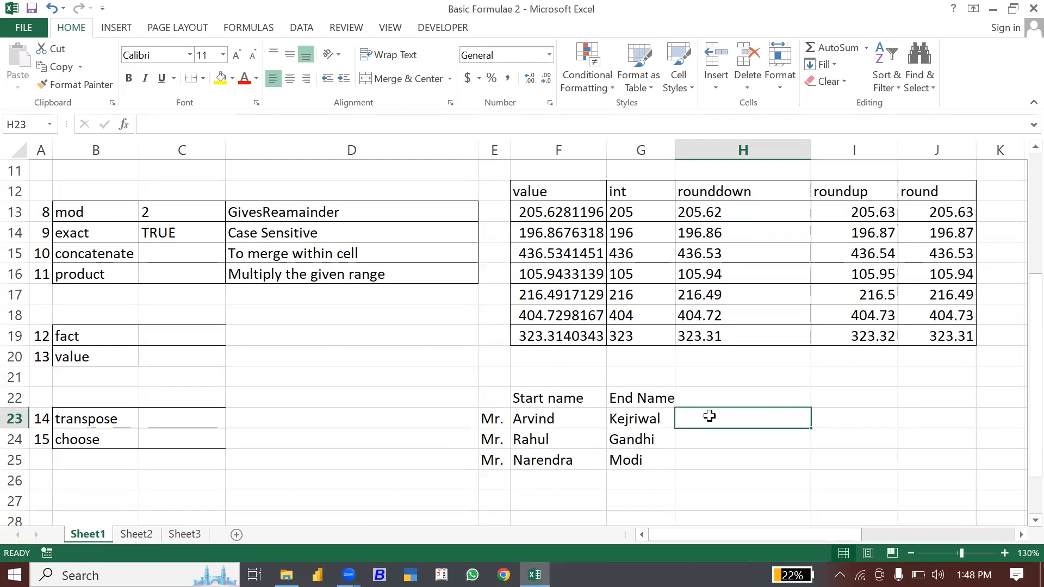
type("=con")
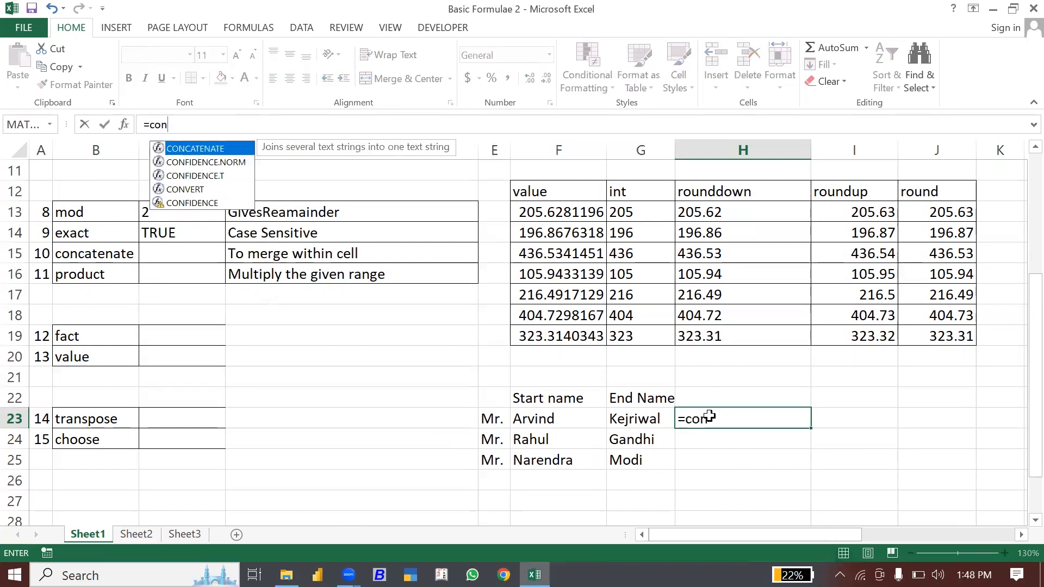
key("Tab")
left_click(499, 421)
type(",")
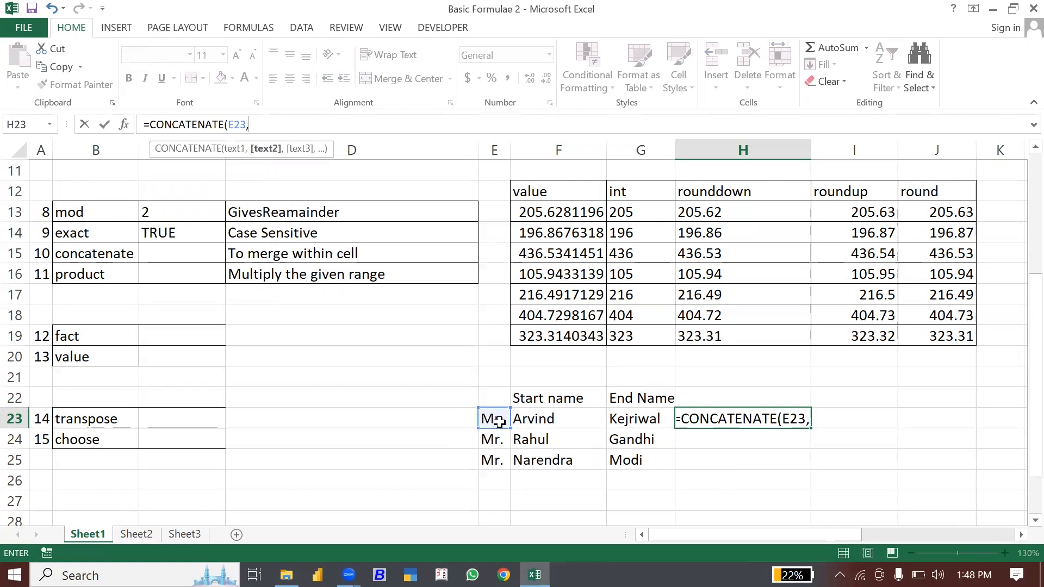
type("\" ")
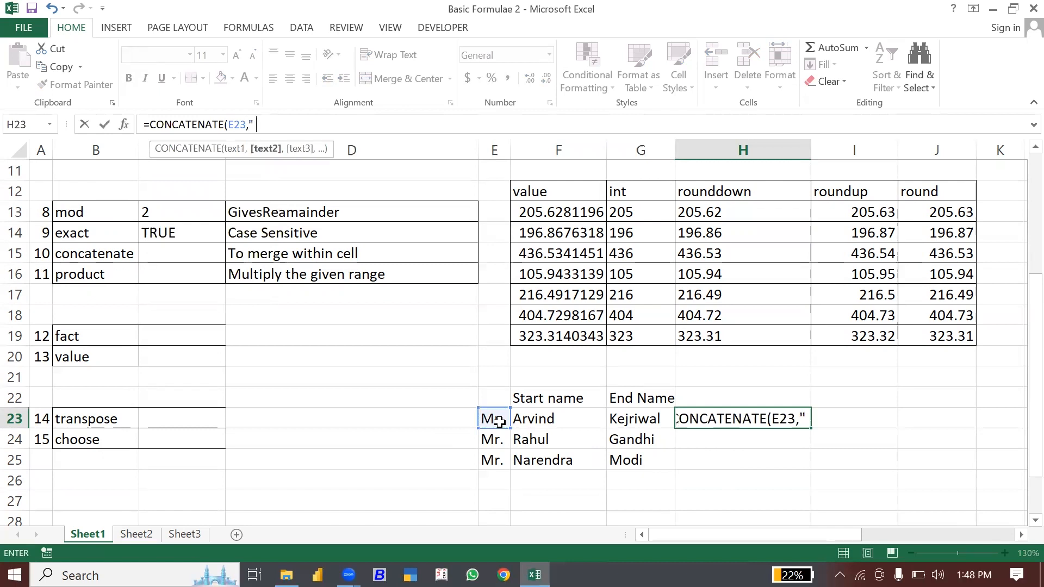
type("\",")
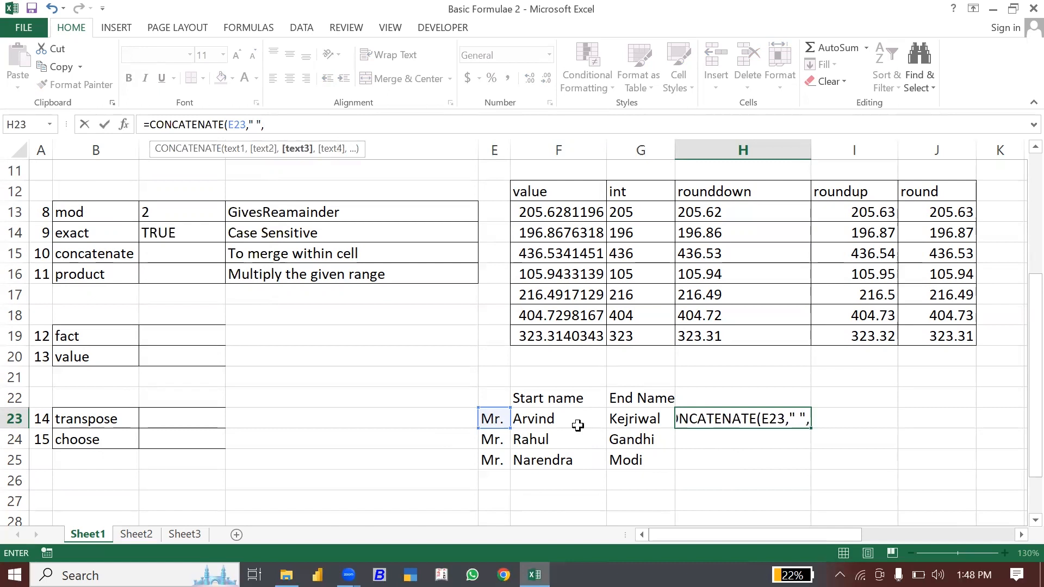
left_click(569, 421)
type(",")
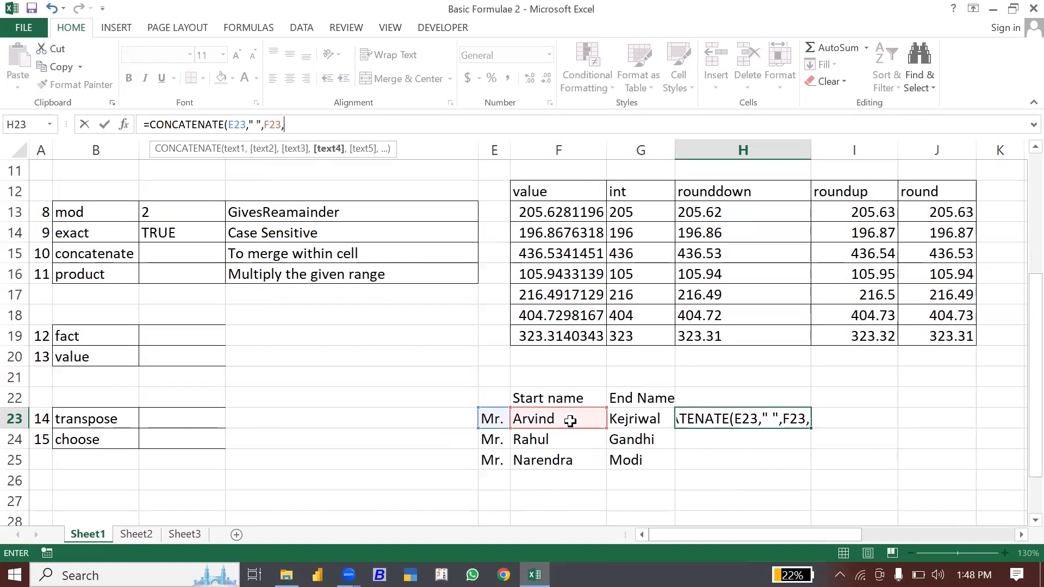
type("\" ")
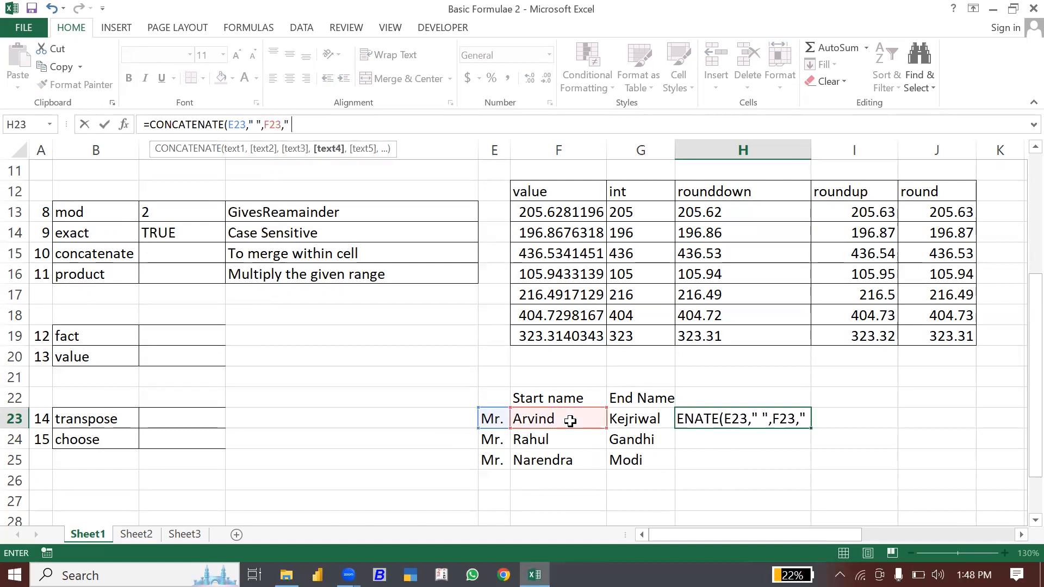
type("\",")
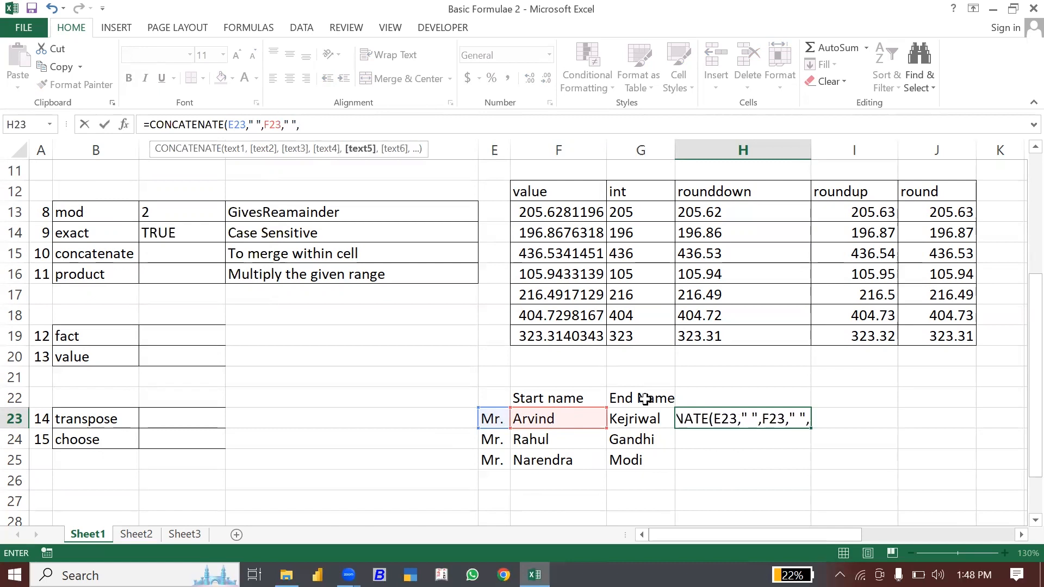
left_click(637, 417)
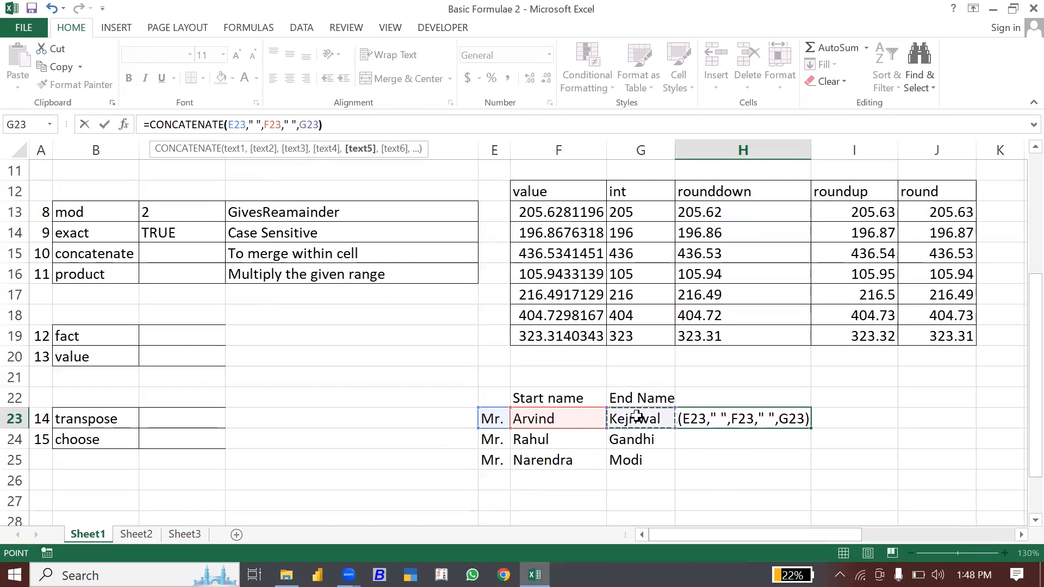
key("Return")
- Fill the CONCATENATE formula from H23 down through H25 and check the joined name in H24
left_click(738, 413)
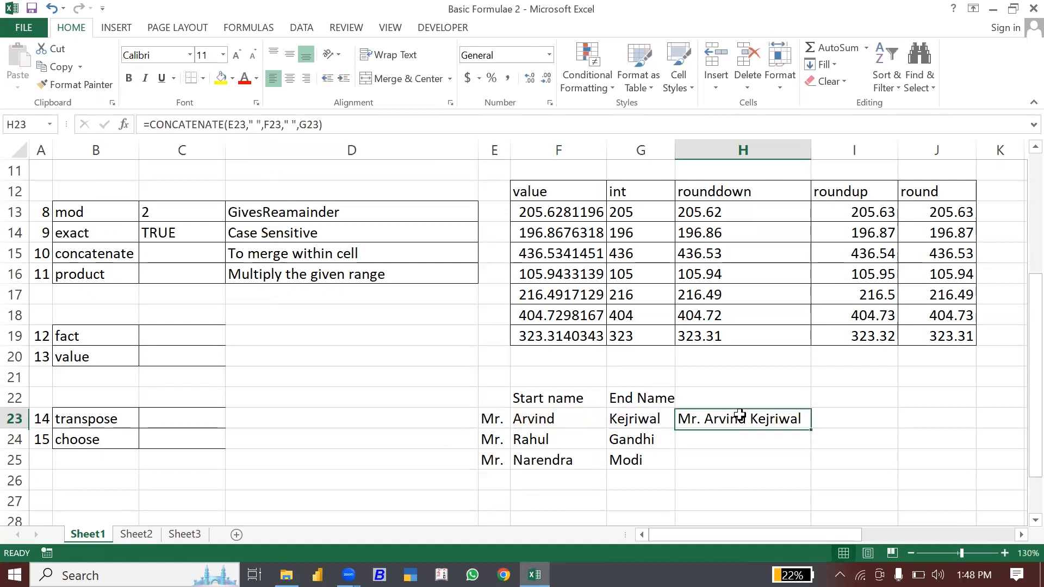
left_click_drag(812, 440, 810, 472)
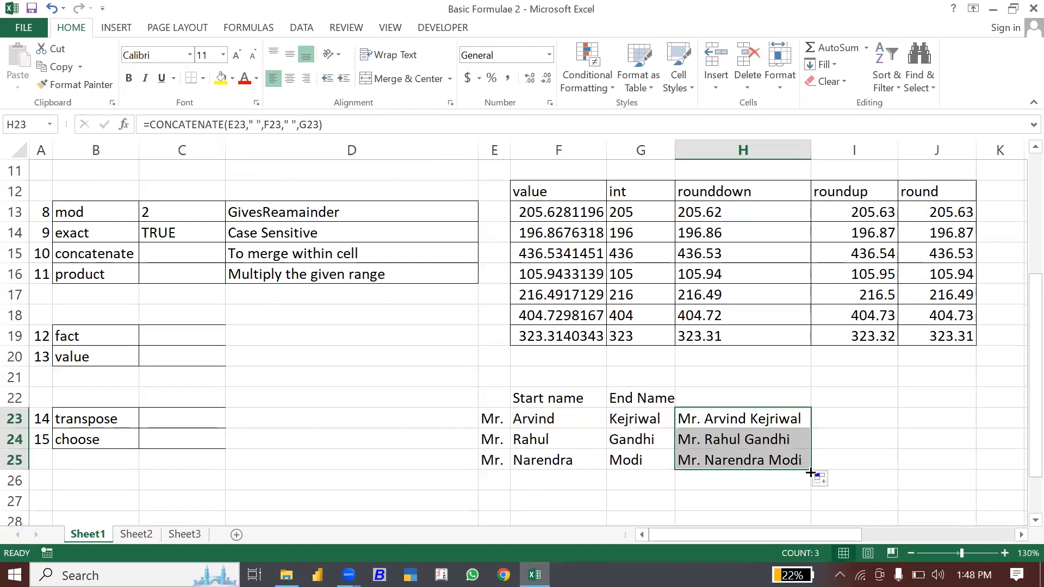
left_click(687, 437)
left_click_drag(484, 423, 633, 451)
left_click(784, 444)
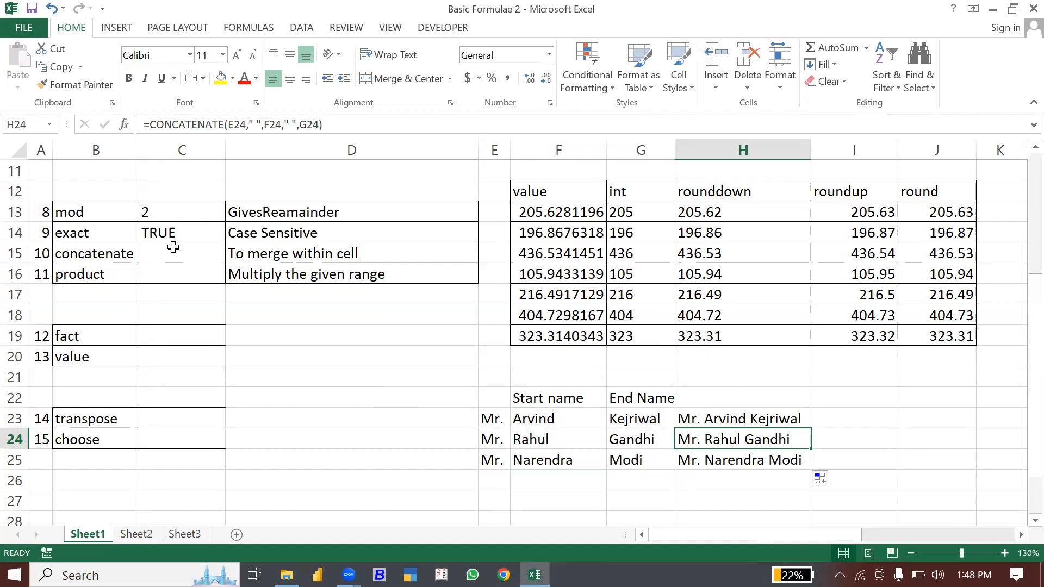
- Enter the sample numbers 10, 15, 24 and 18 in J22:J25 for the product example
left_click(166, 270)
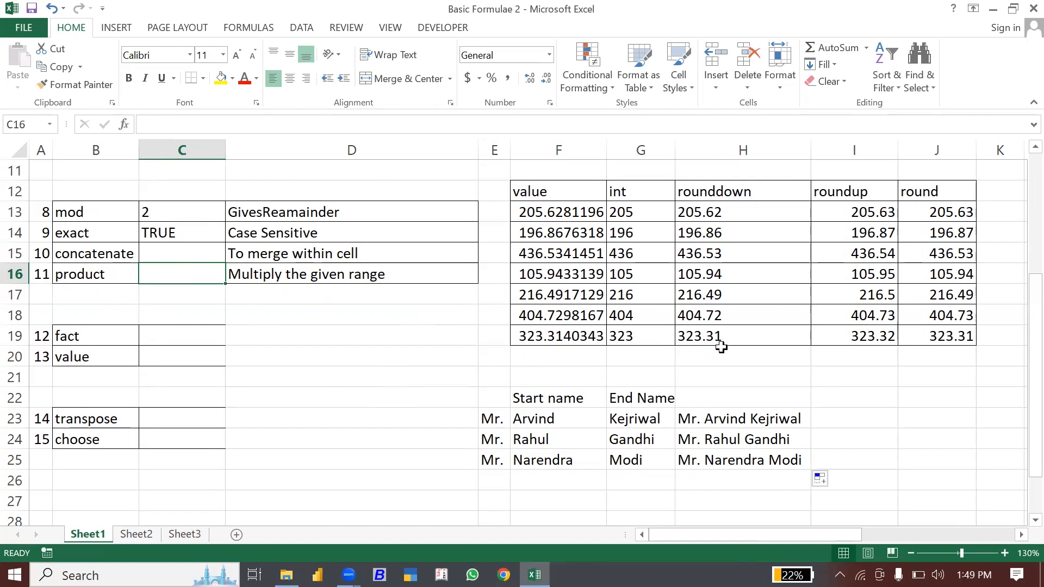
left_click(917, 394)
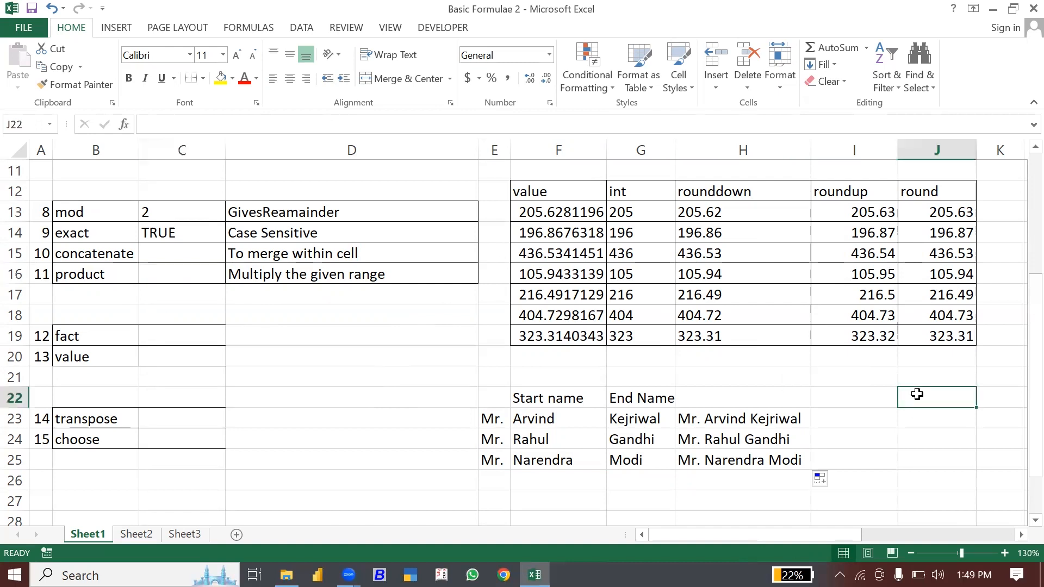
type("10")
key("Return")
type("15")
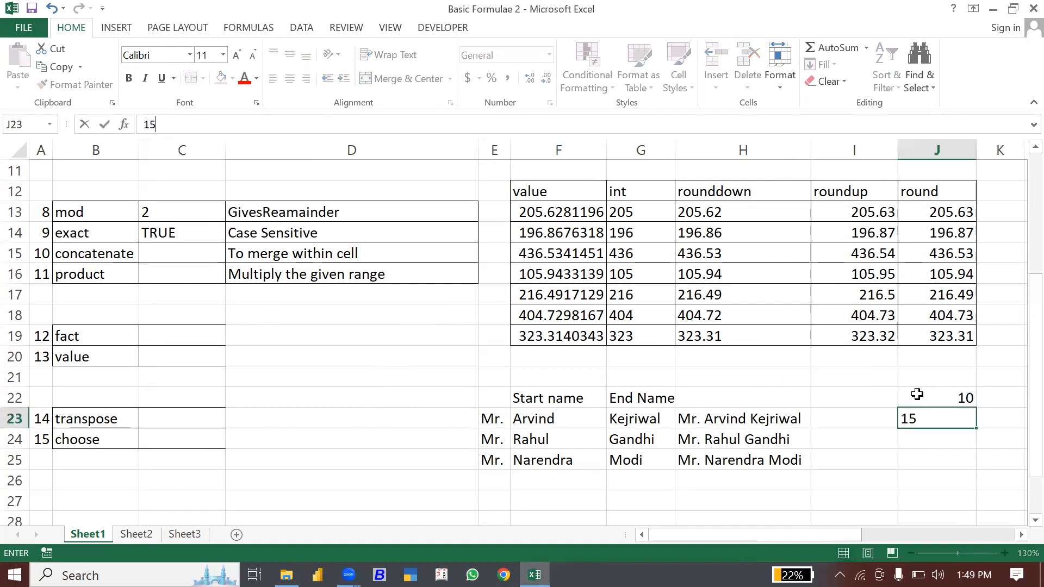
key("Return")
type("24")
key("Return")
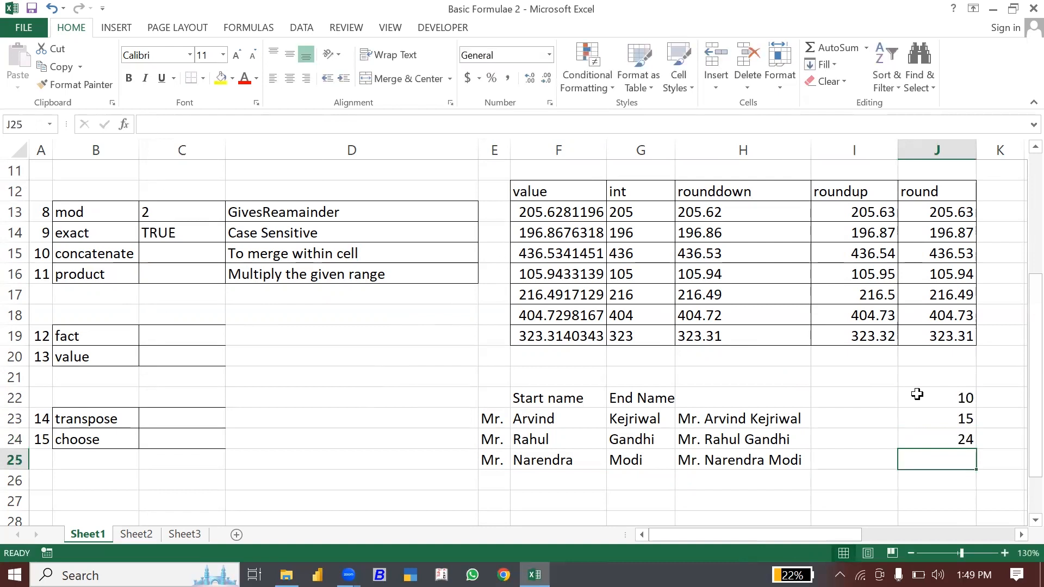
type("18")
key("Return")
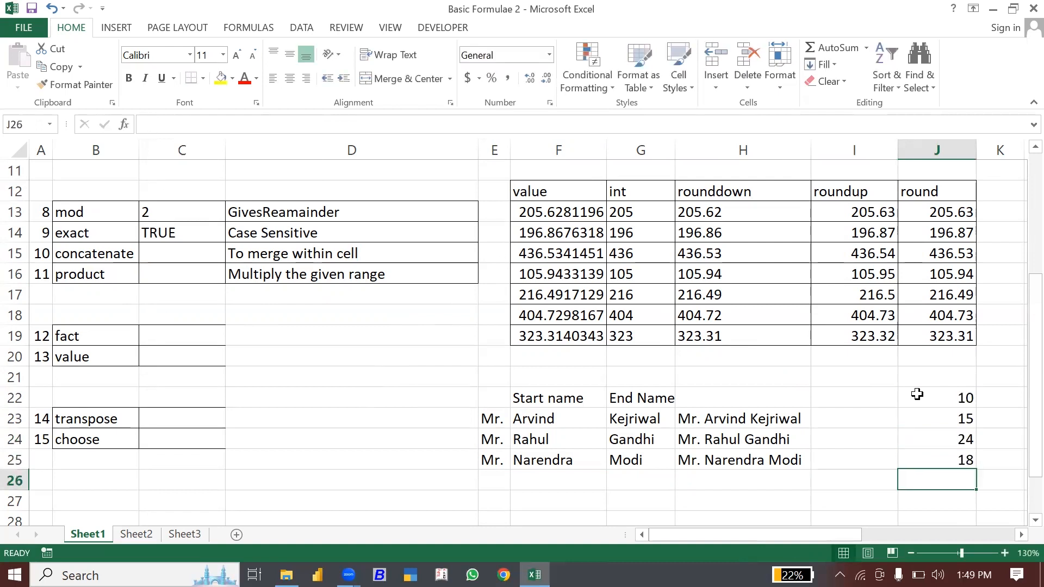
- Multiply the four sample numbers in J26 with =PRODUCT(J22:J25) and check the result against the range
type("=")
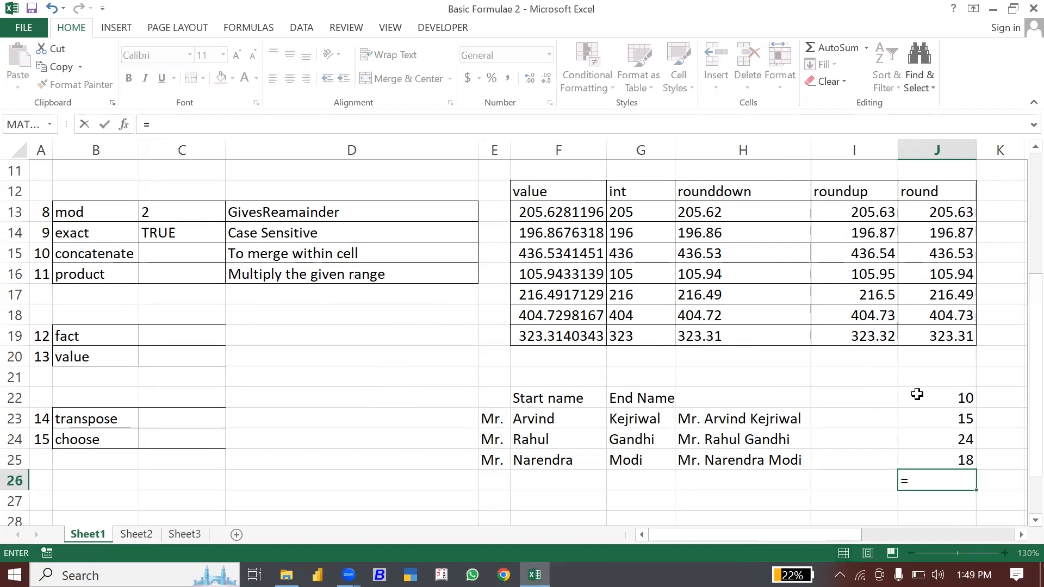
type("pro")
key("Down")
key("Tab")
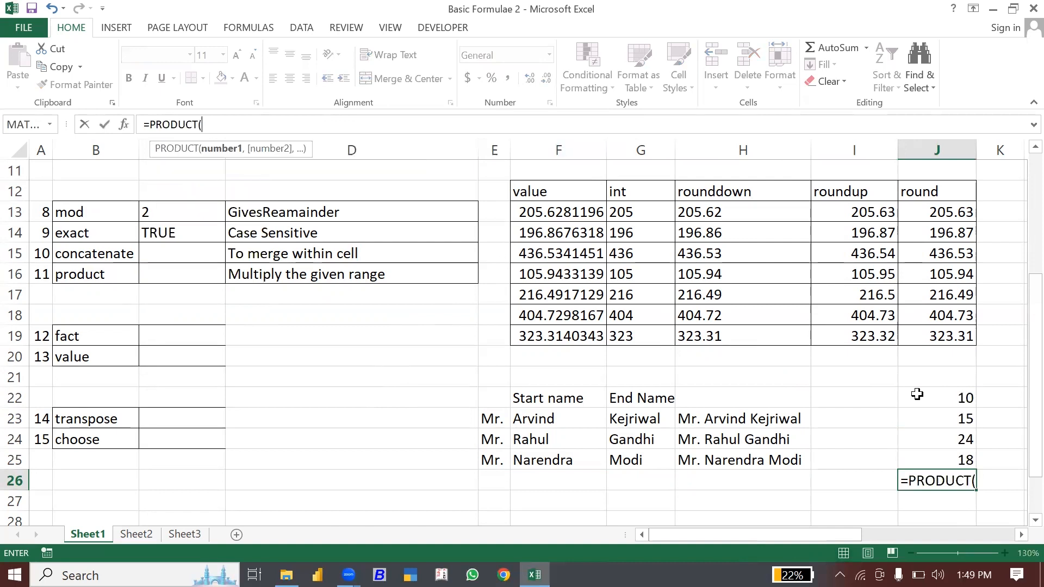
left_click(917, 398)
left_click_drag(918, 415, 922, 453)
type(")")
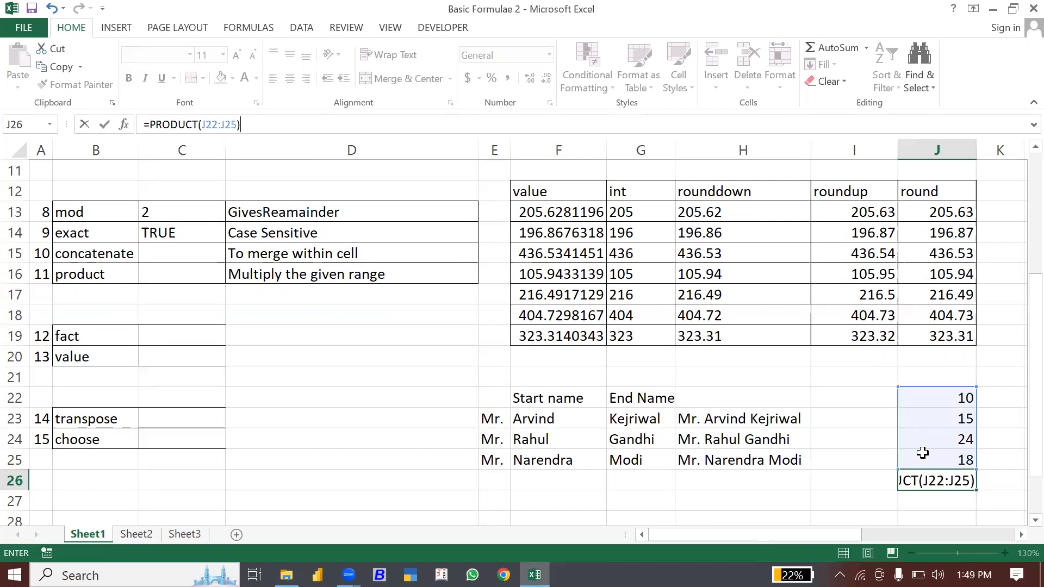
key("Return")
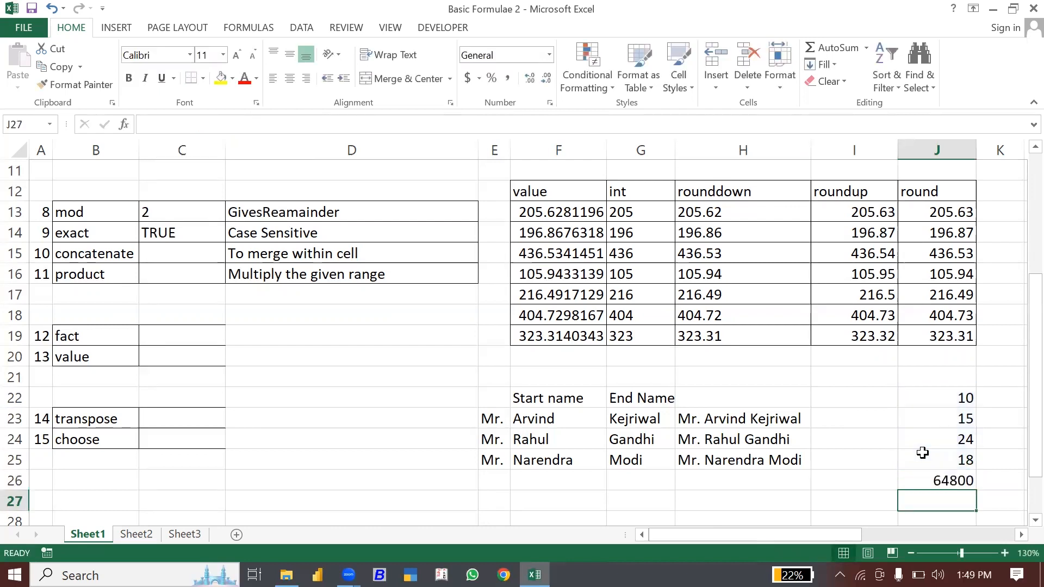
left_click(929, 476)
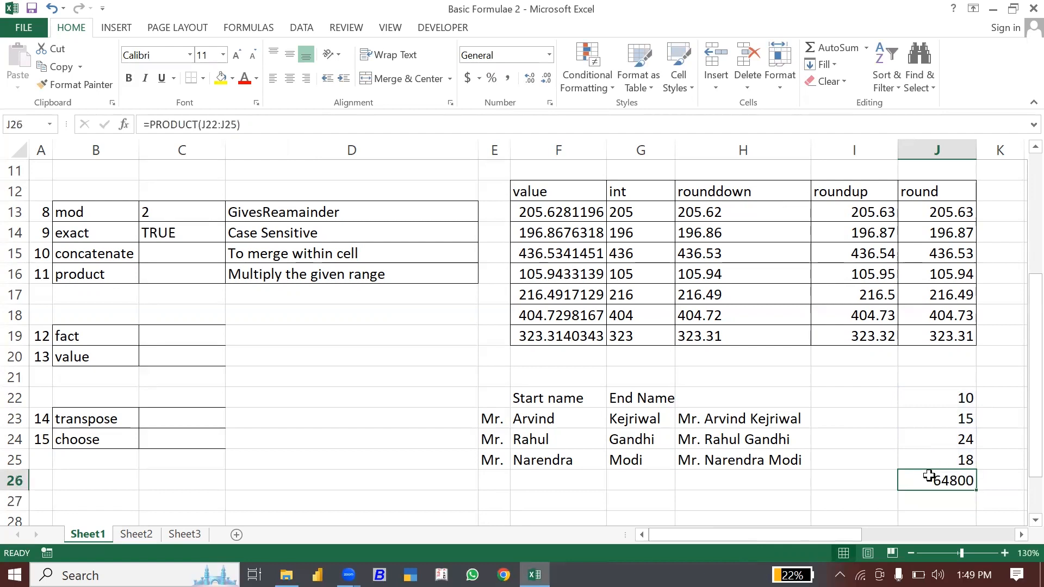
left_click_drag(934, 397, 933, 468)
left_click(934, 481)
- Calculate the factorial of 5 in the fact row's cell C19 with =FACT(5)
left_click(188, 337)
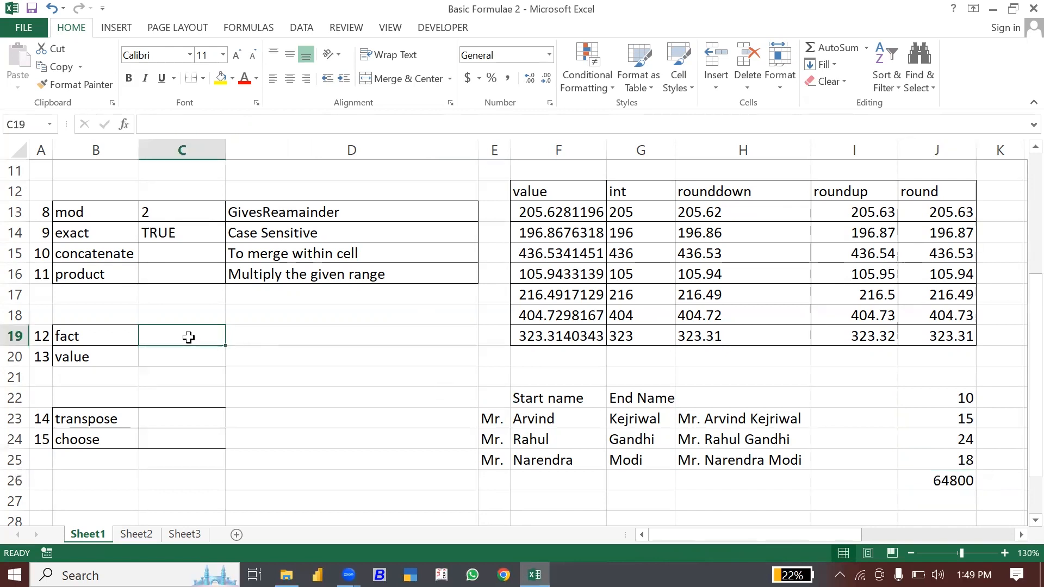
type("=")
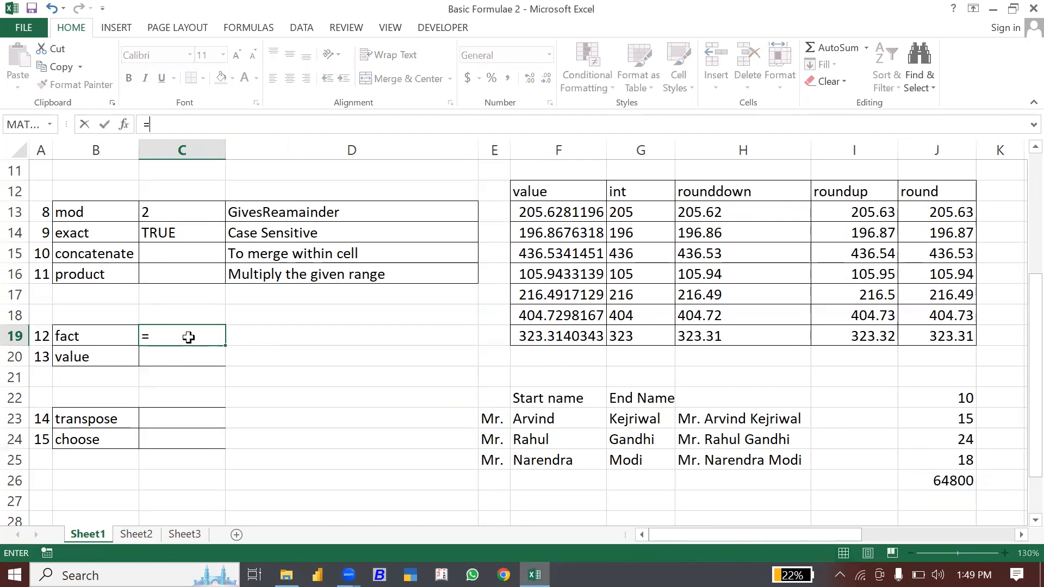
type("fact")
key("Tab")
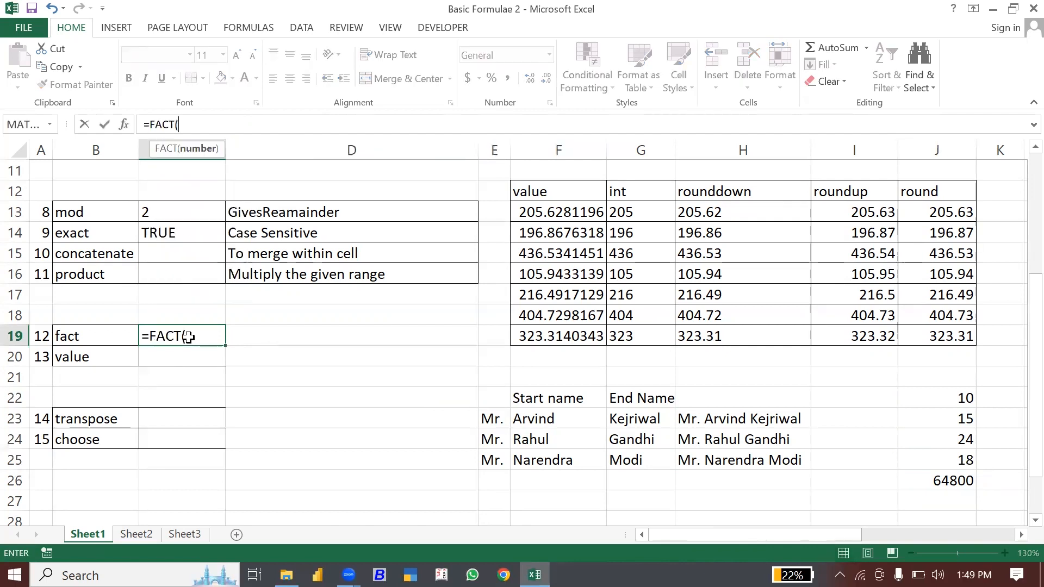
type("5)")
key("Return")
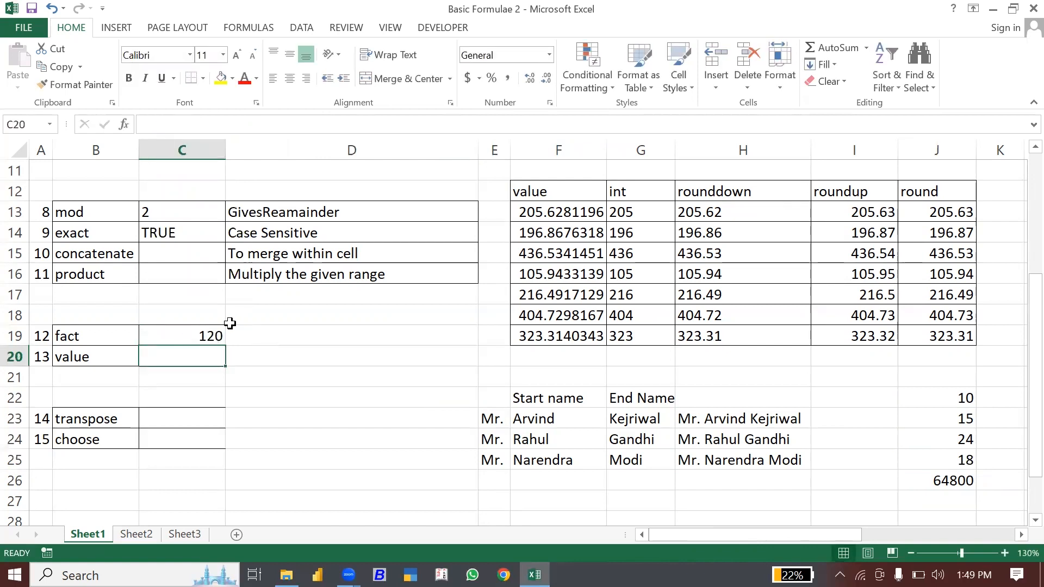
- Enter the manual multiplication =5*4*3*2*1 in C18 as a cross-check of the factorial below it
left_click(203, 316)
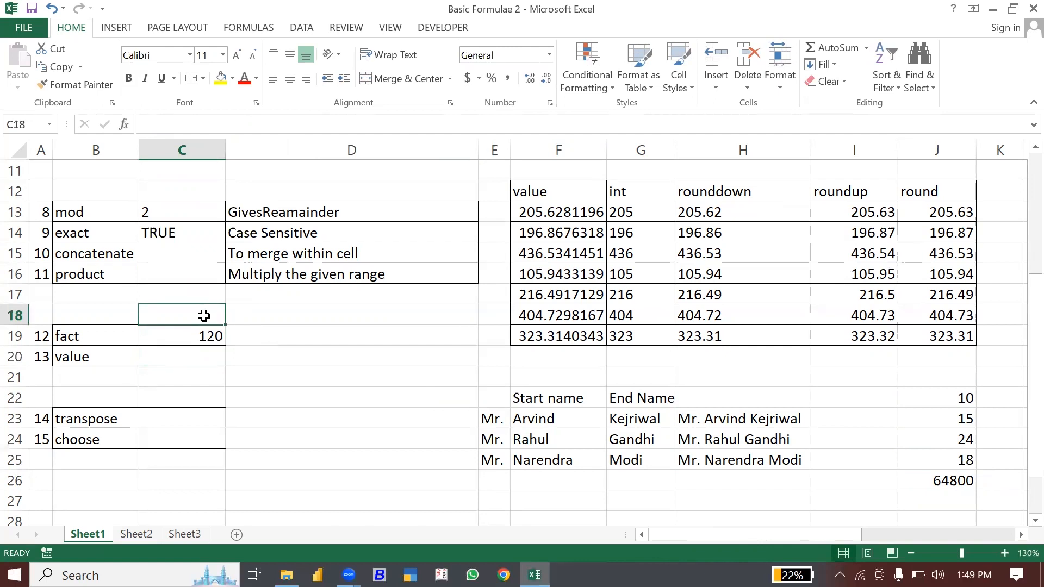
type("=5*4*3")
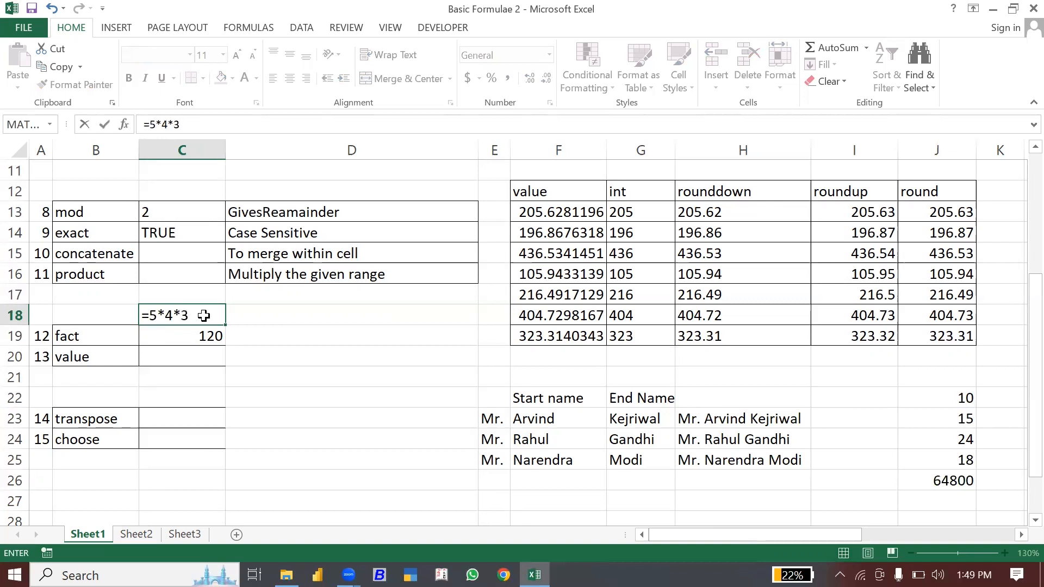
type("*2*1")
key("Return")
left_click(201, 310)
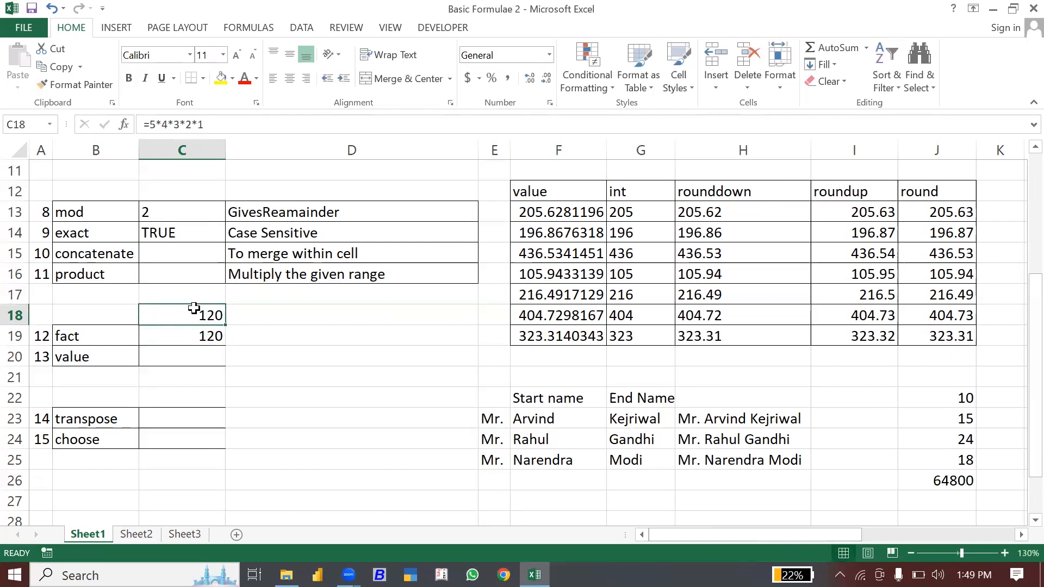
- Replace the factorial formula in C19 with =FACT(4) and check it
left_click(206, 339)
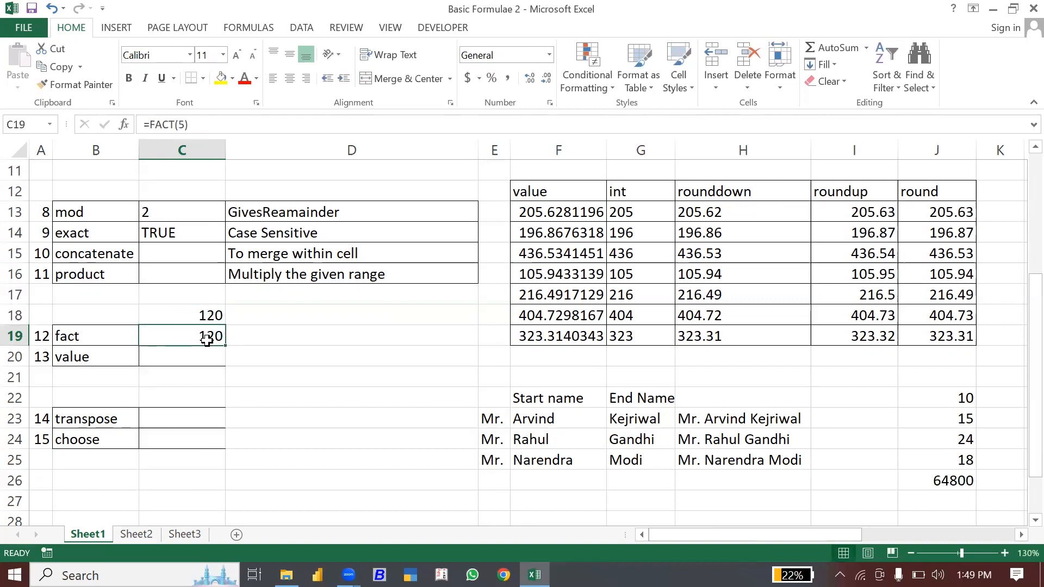
type("=fac")
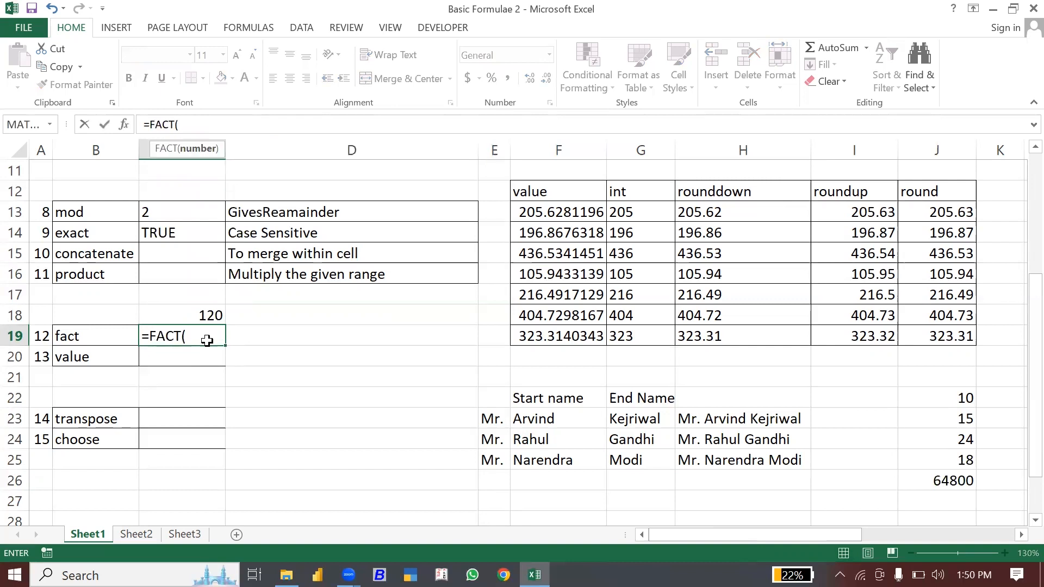
key("Return")
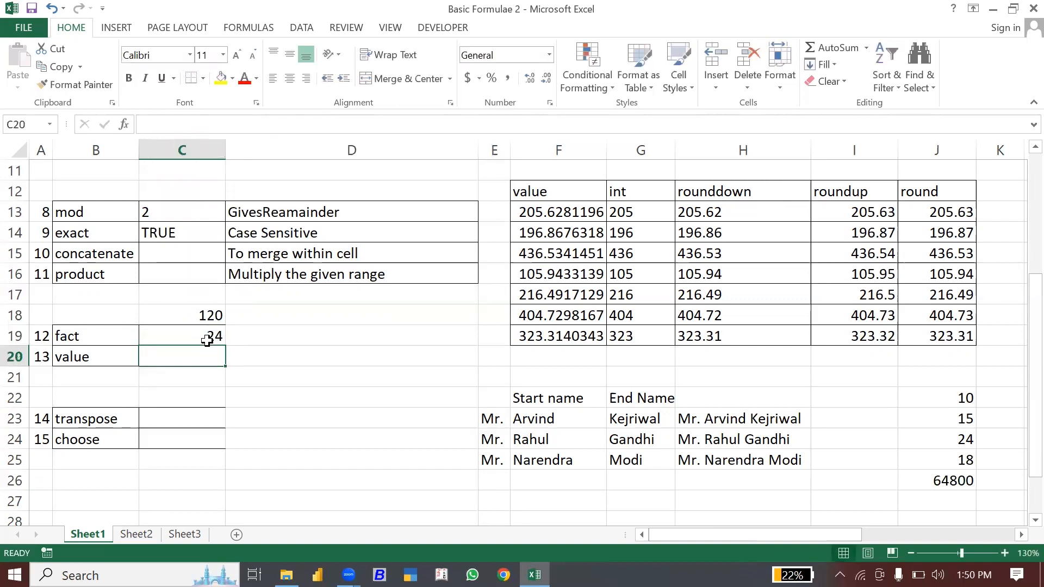
left_click(298, 332)
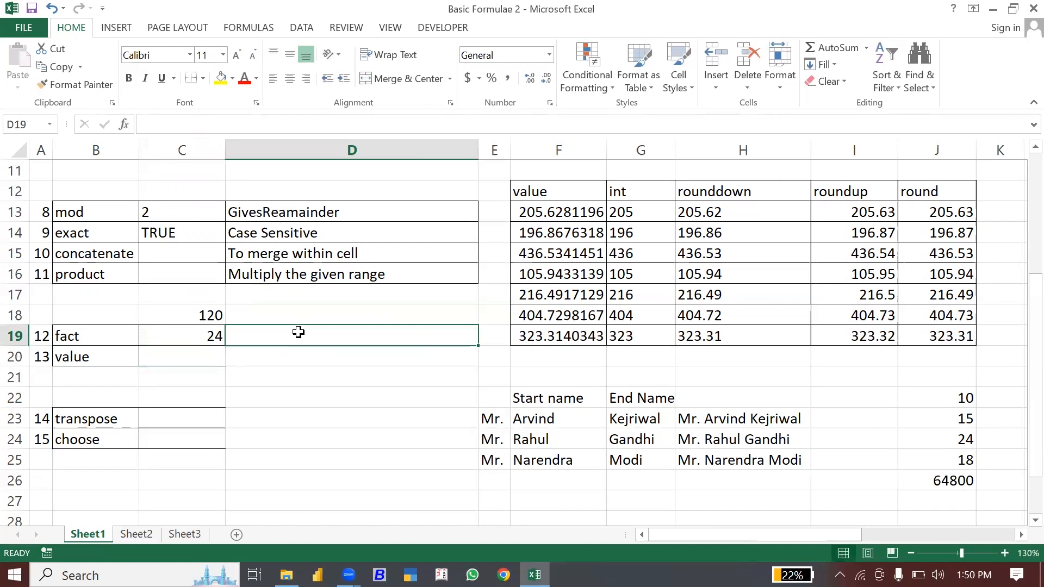
left_click(212, 337)
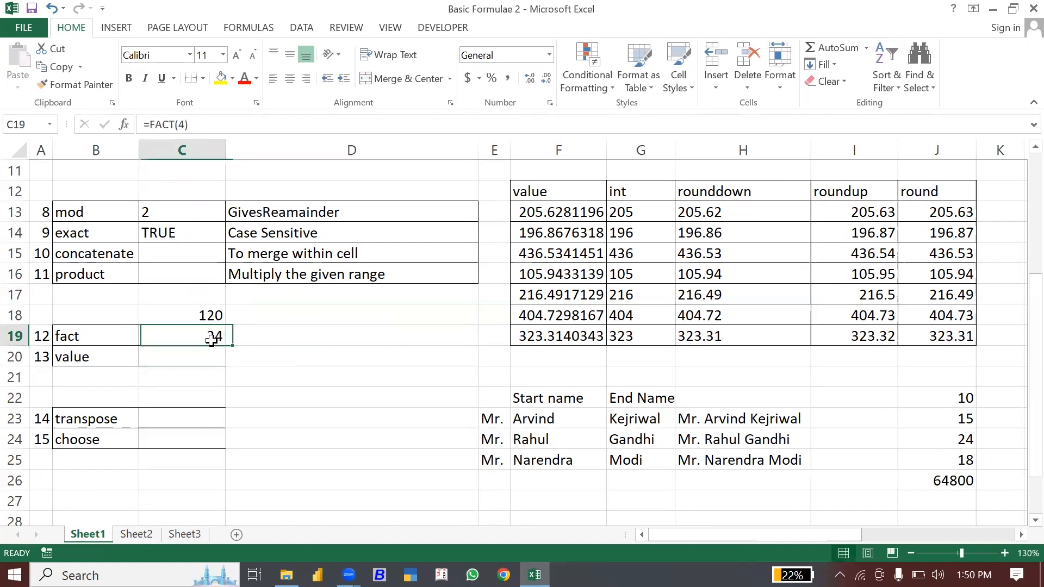
- Enter 76, 54 and 87 in F29:F31 as text, each with a leading apostrophe, for the value example
left_click(149, 359)
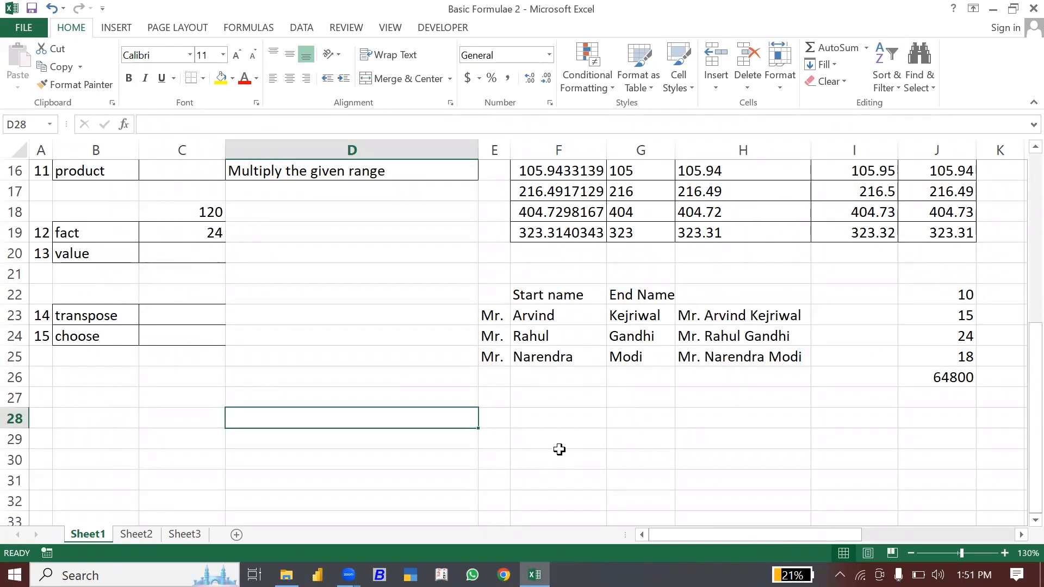
left_click(619, 444)
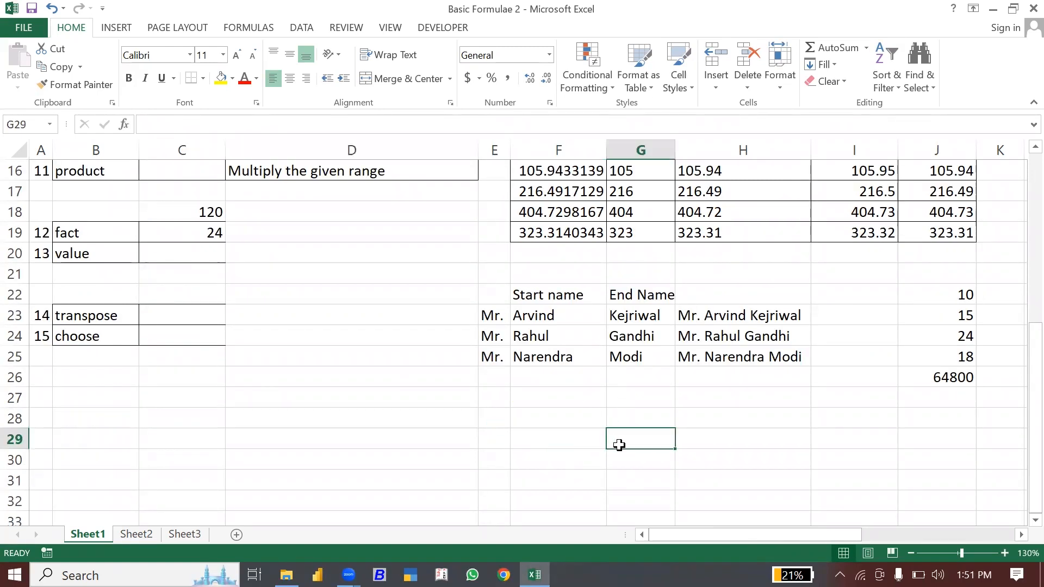
left_click(563, 439)
type("'")
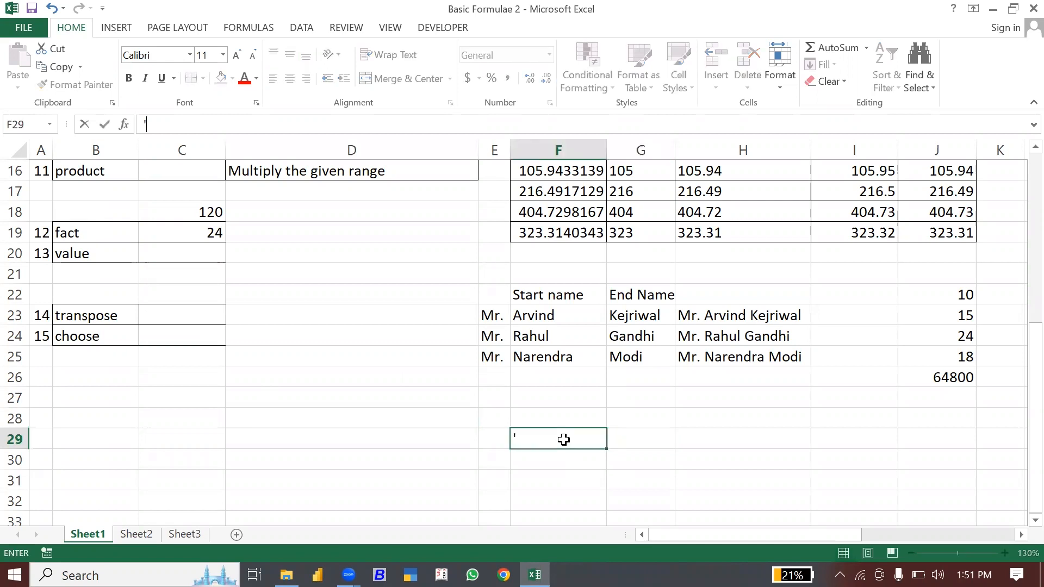
type("76")
key("Return")
type("'")
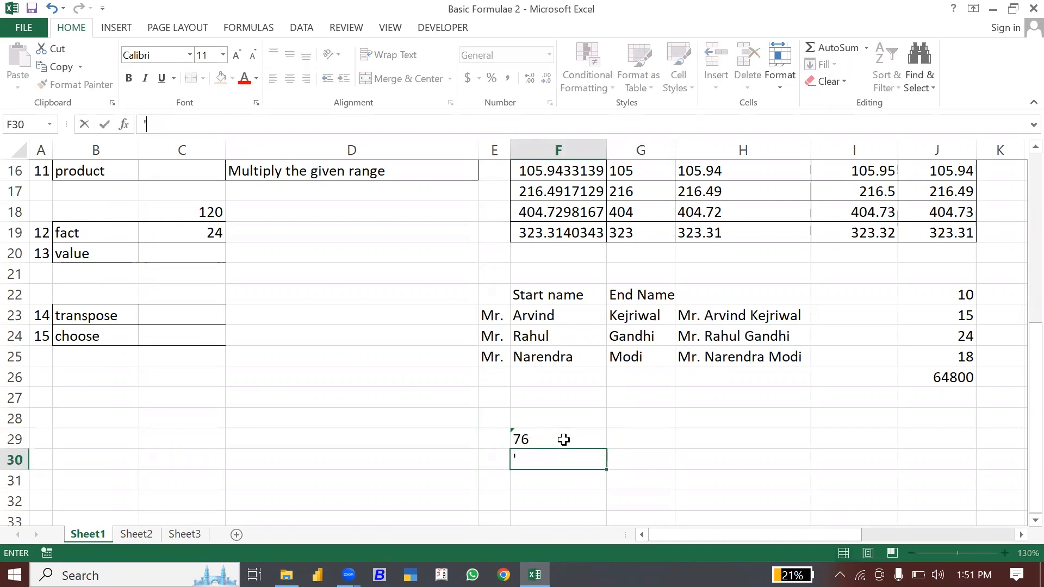
type("54")
key("Return")
type("'")
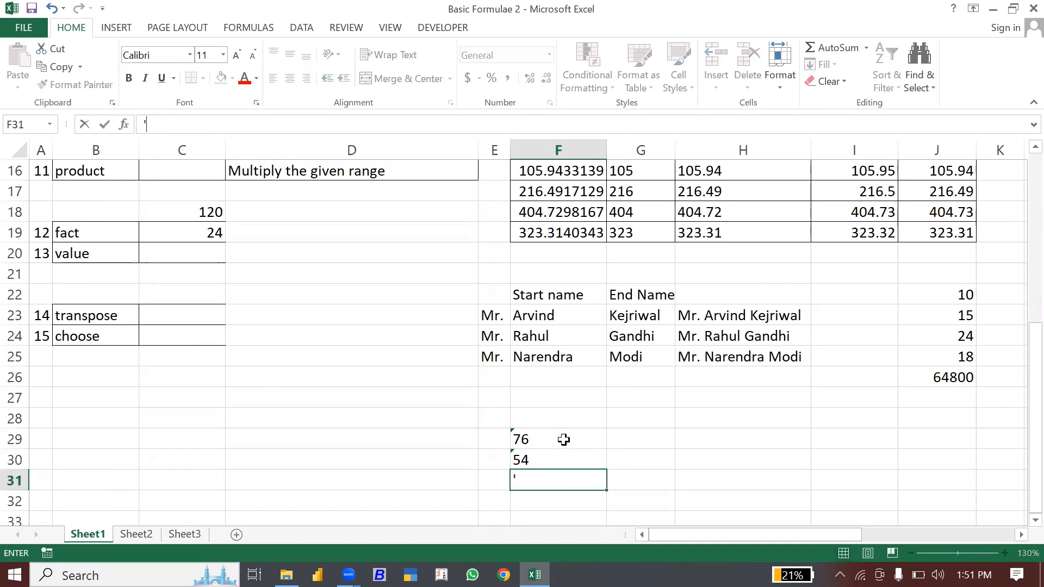
type("87")
key("Return")
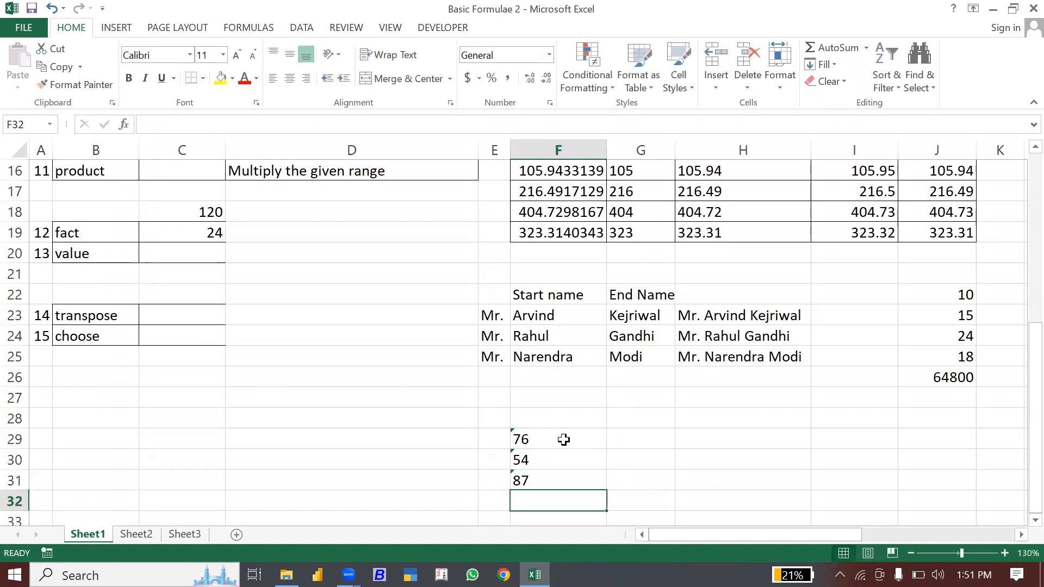
- Ignore the number-stored-as-text error for F29:F31
left_click(520, 438)
left_click_drag(521, 437, 520, 479)
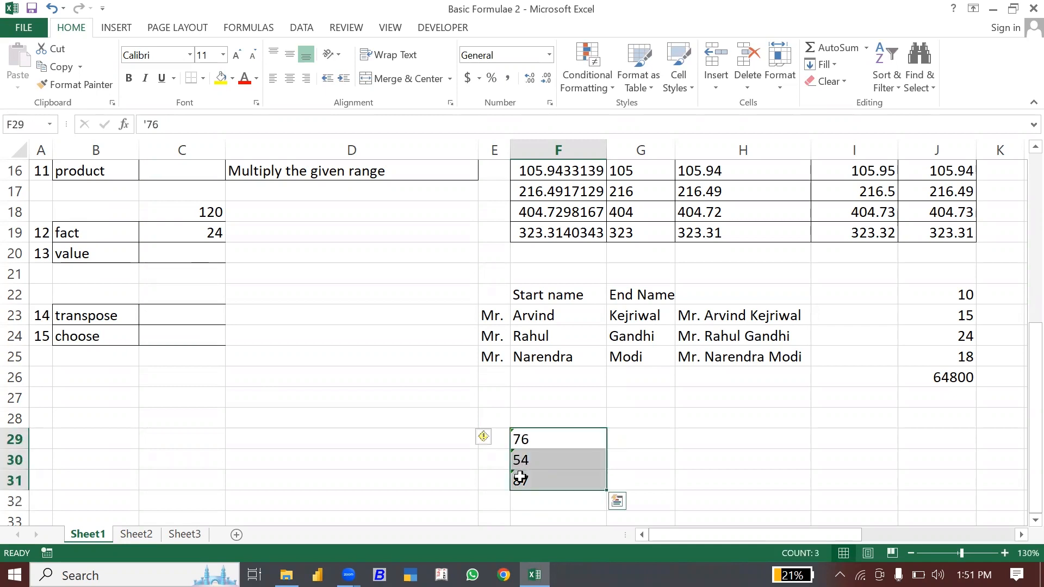
left_click(504, 441)
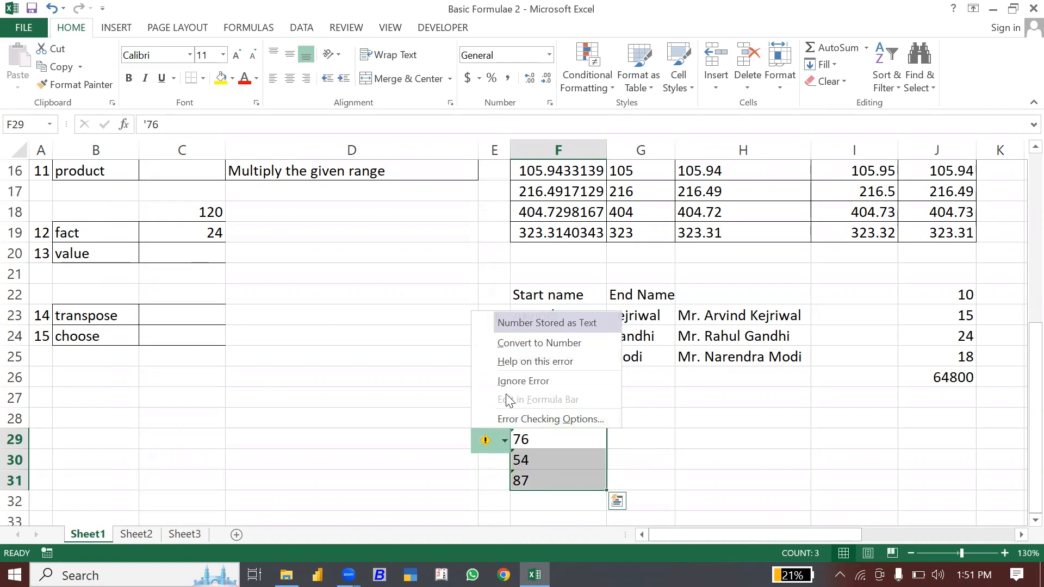
left_click(498, 379)
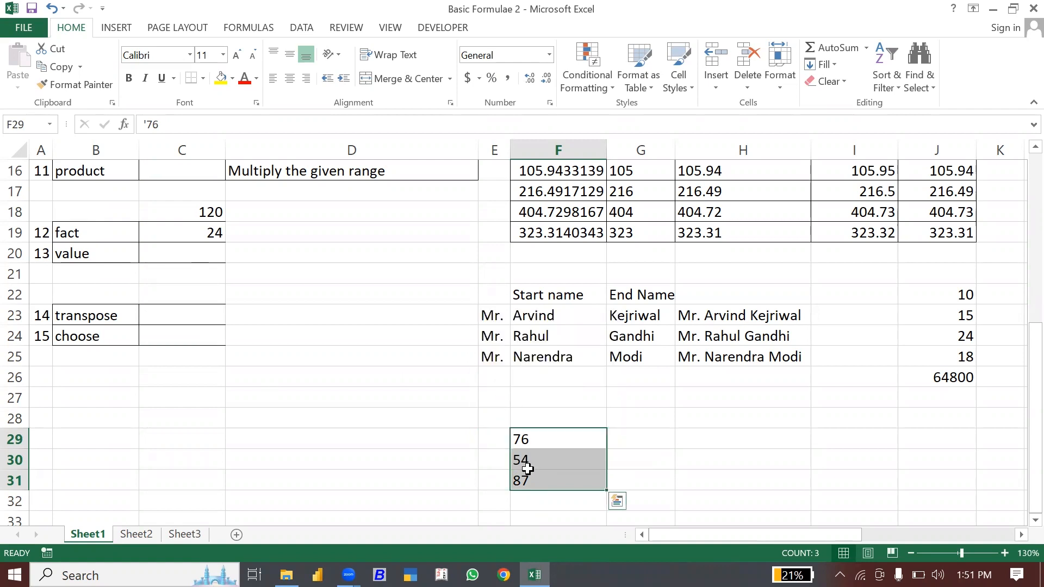
- Total the text-stored numbers in F32 with =SUM(F29:F31) and check the result
left_click(535, 499)
type("=sum")
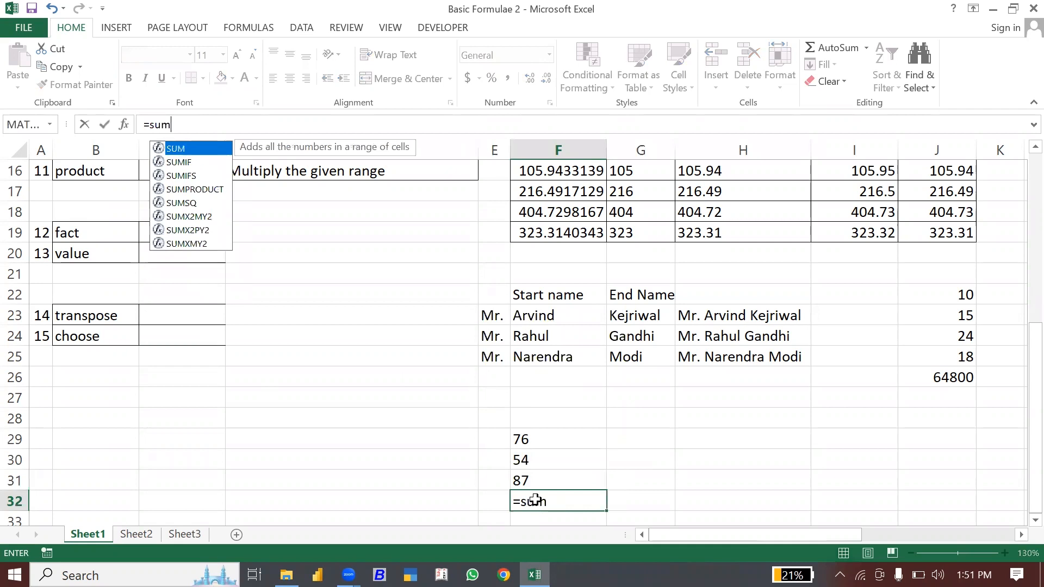
key("Tab")
left_click_drag(521, 439, 525, 488)
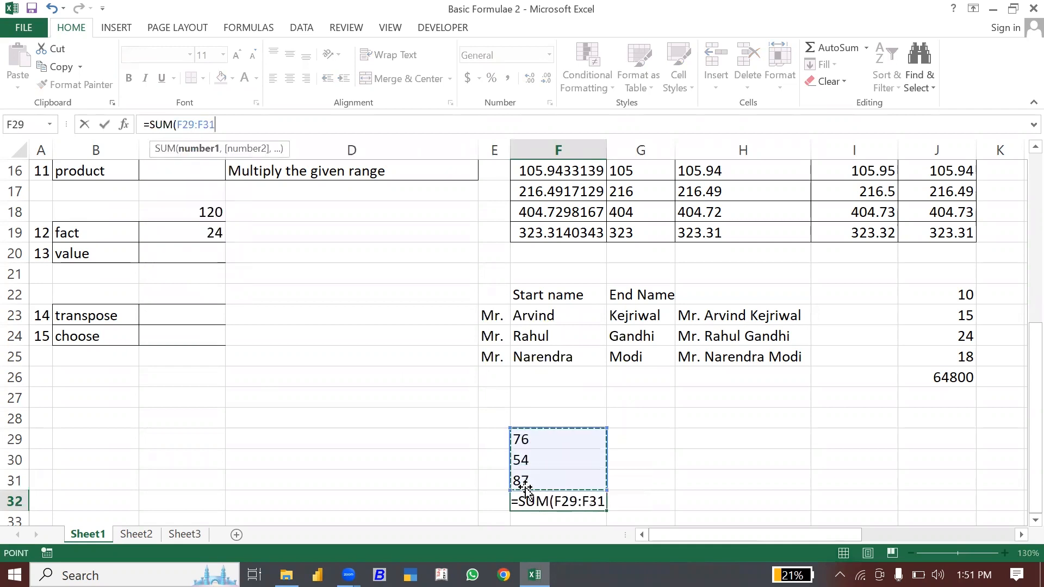
type(")")
key("Return")
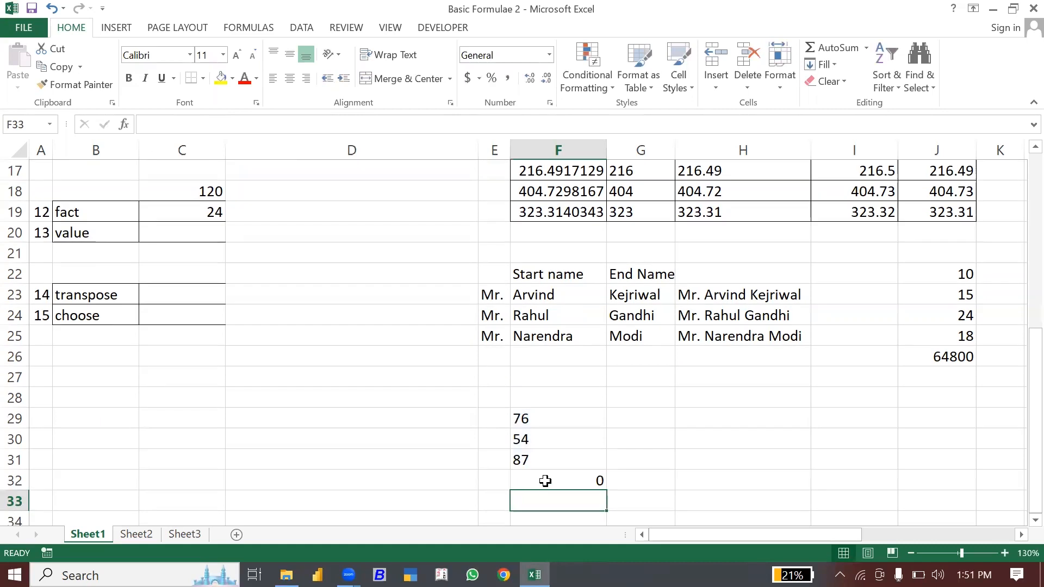
left_click(546, 480)
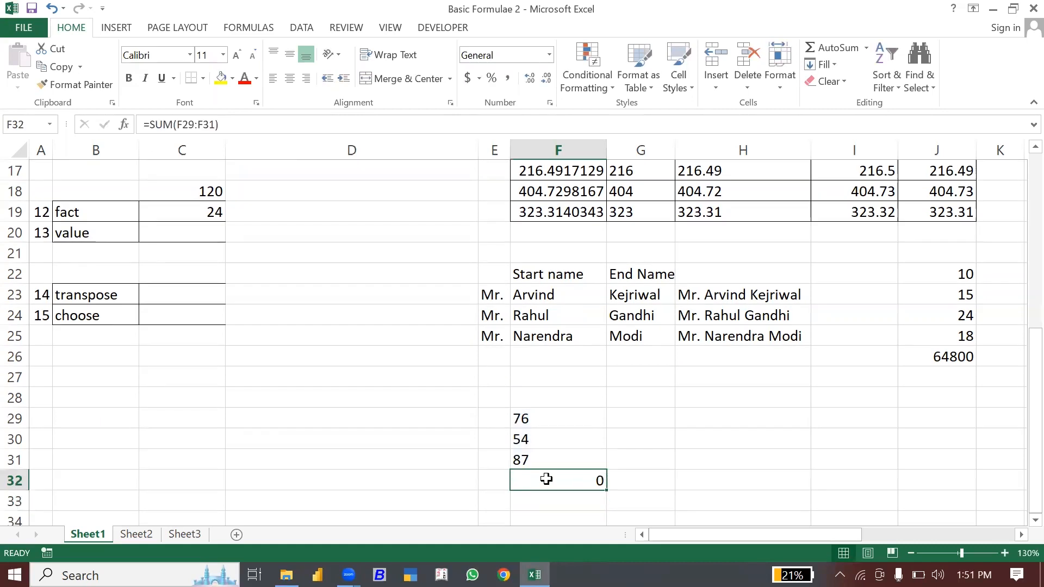
left_click_drag(526, 419, 527, 459)
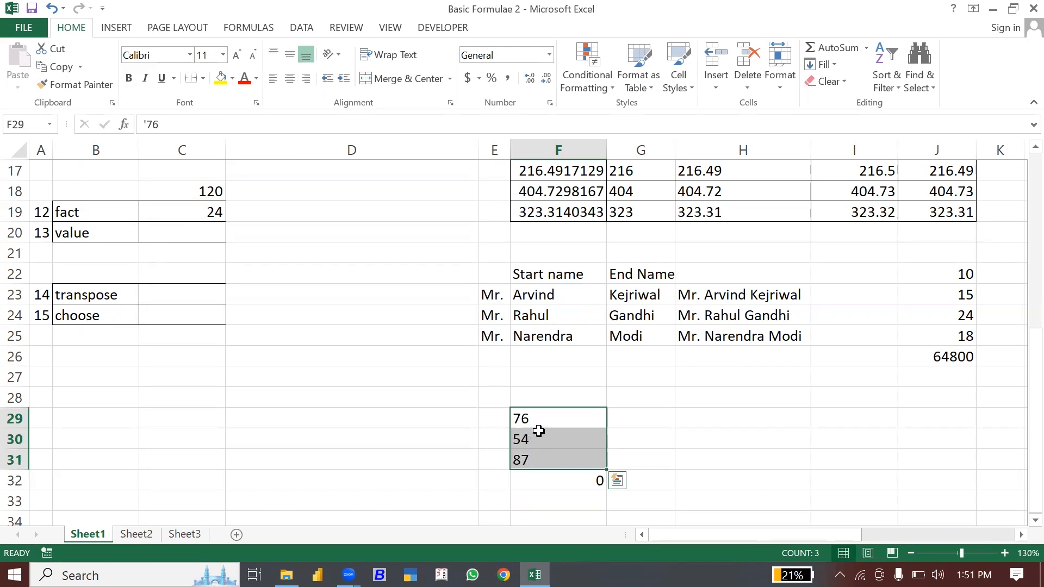
left_click(627, 413)
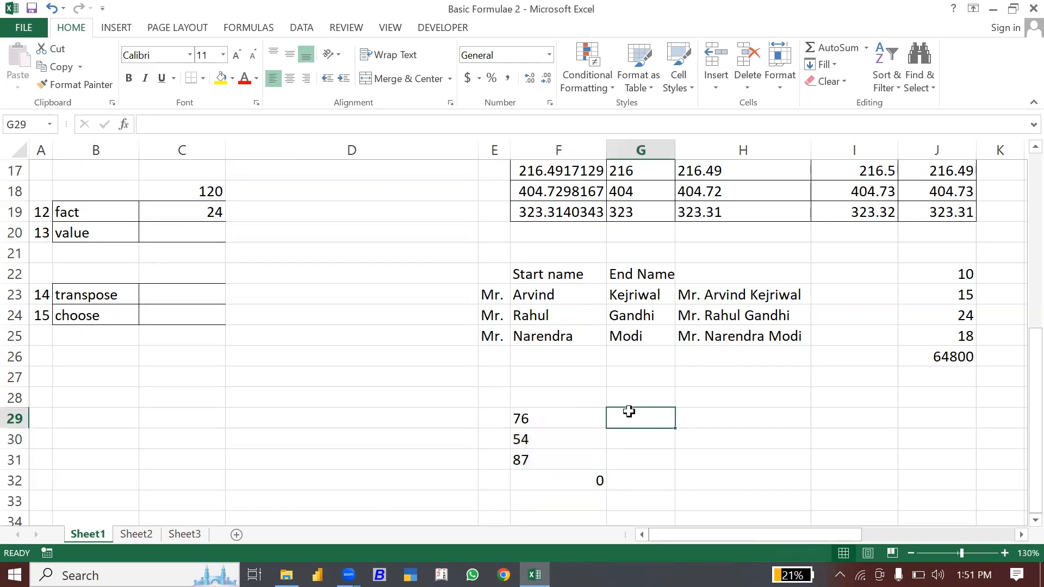
left_click(528, 419)
key("ctrl+shift+Down")
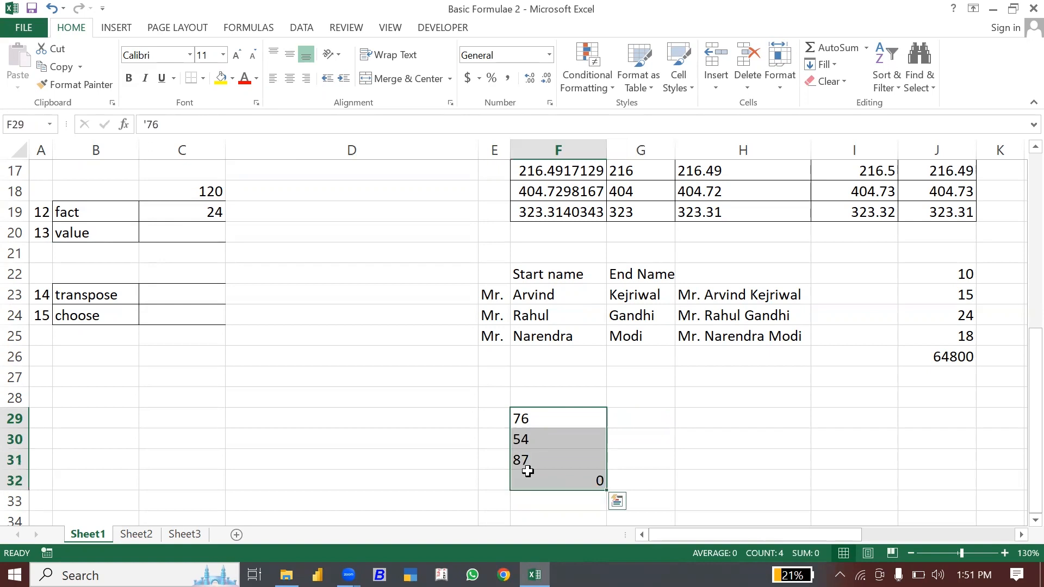
- Convert the text number in F29 to a number in G29 with =VALUE(F29) and fill the formula down to G31
left_click(614, 423)
type("=")
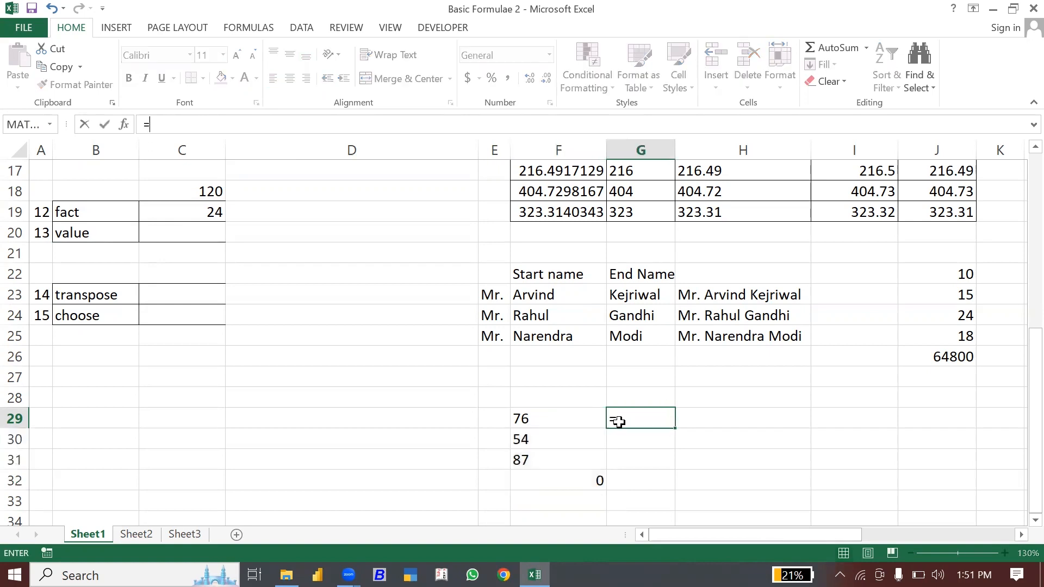
type("al")
key("BackSpace")
key("BackSpace")
type("val")
key("Tab")
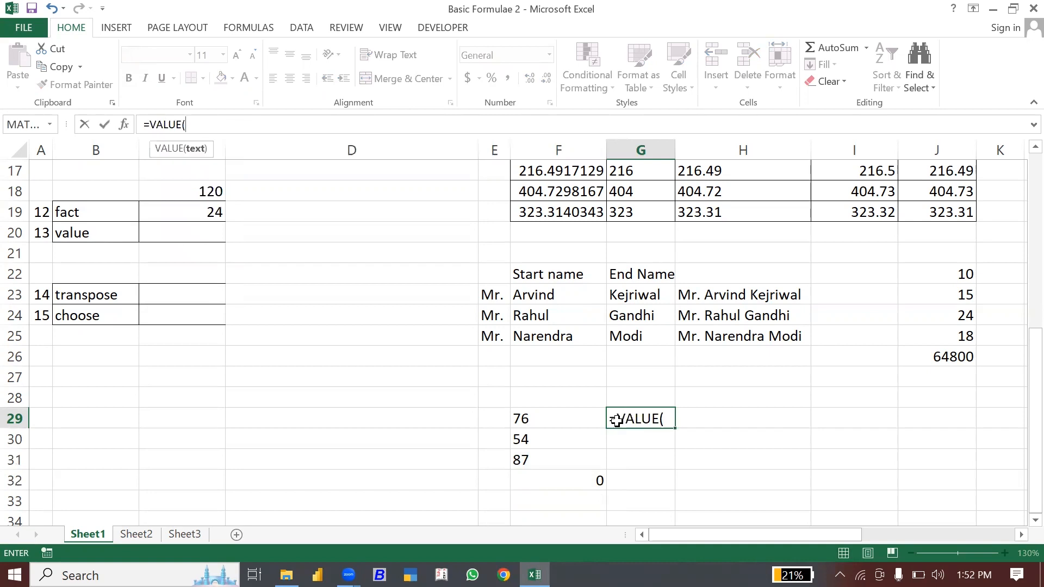
left_click(559, 416)
type(")")
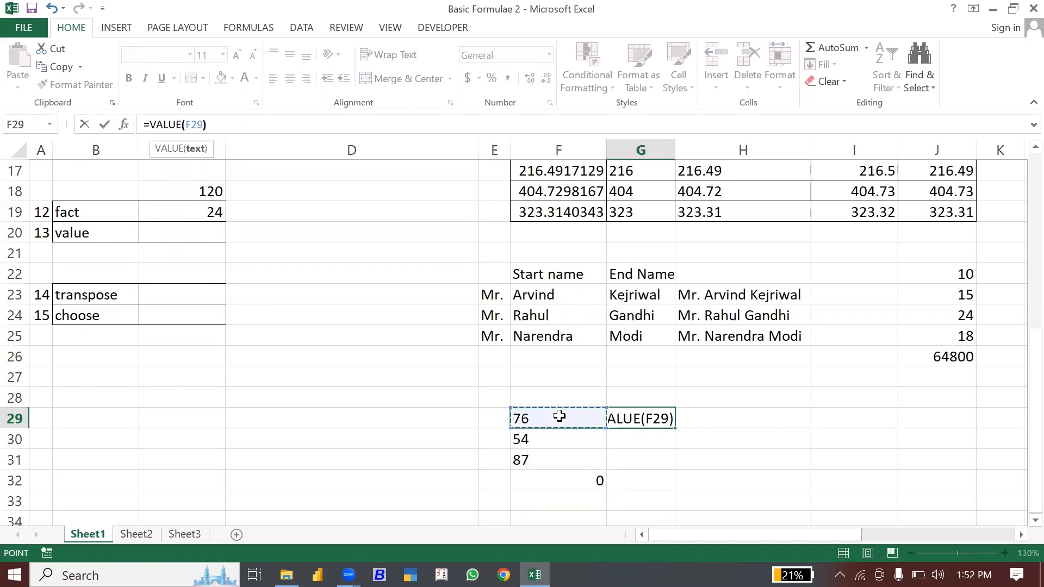
key("Return")
left_click(640, 419)
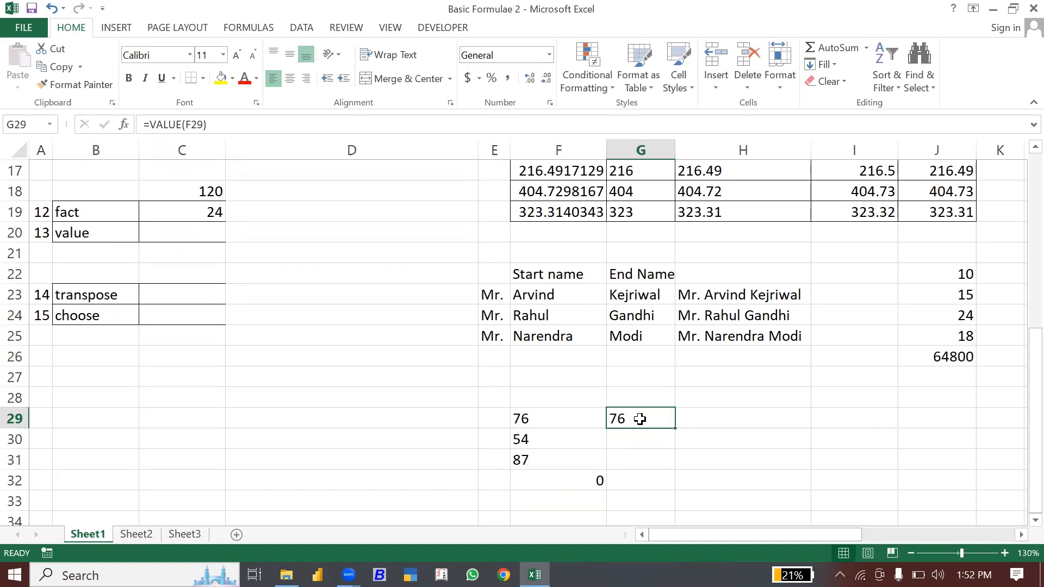
left_click_drag(674, 429, 670, 471)
- Total the converted numbers in G32 with =SUM(G29:G31) and compare the VALUE cells with their text originals in column F
left_click(646, 486)
type("=sum")
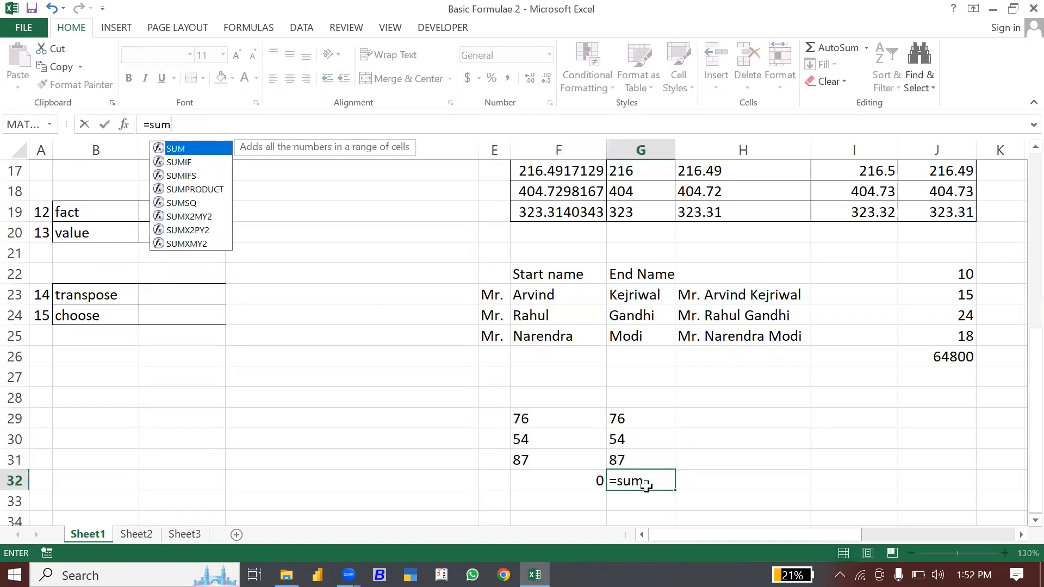
key("Tab")
left_click_drag(624, 419, 625, 456)
type(")")
key("Return")
left_click(627, 477)
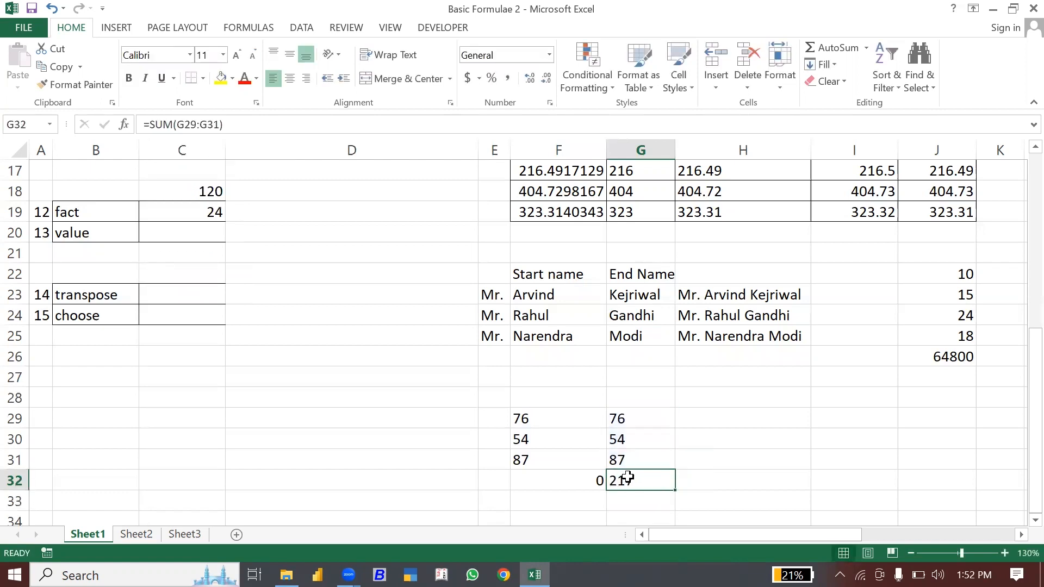
left_click(624, 422)
key("Left")
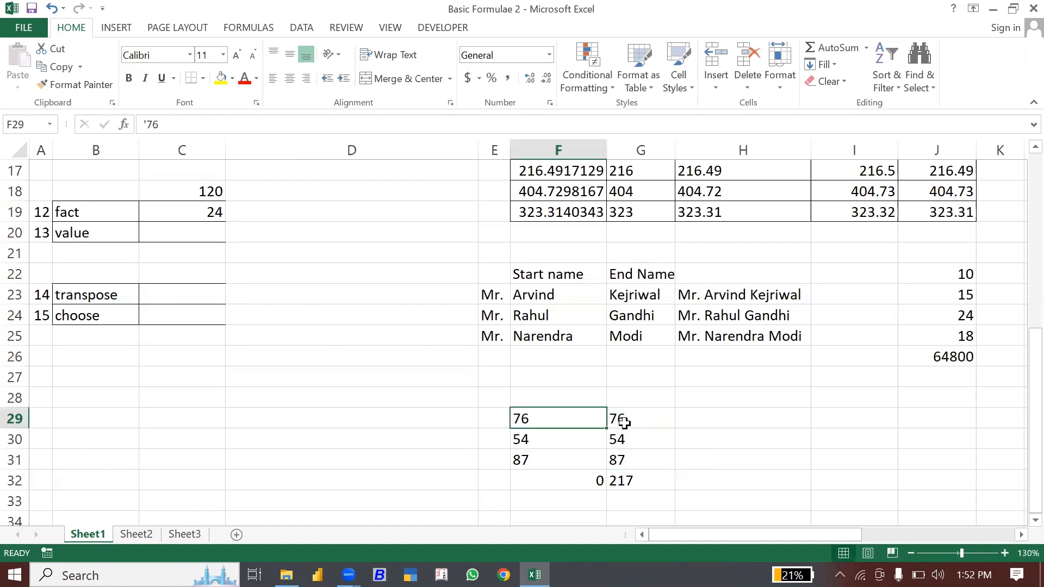
left_click(658, 460)
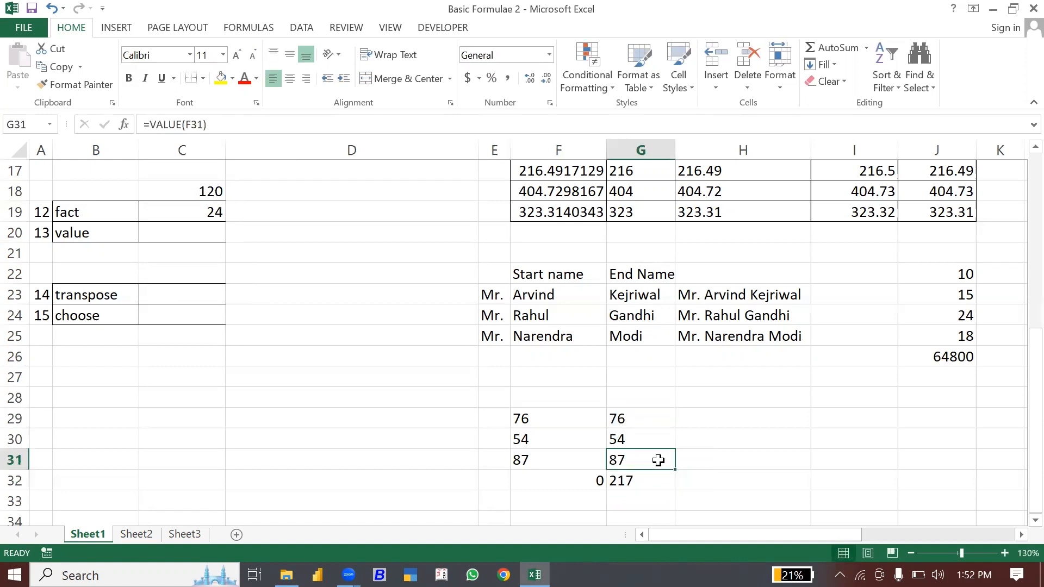
- Transpose the function names in B13:B16 across F27:I27 with the array formula =TRANSPOSE(B13:B16) and check it against the source
left_click(97, 294)
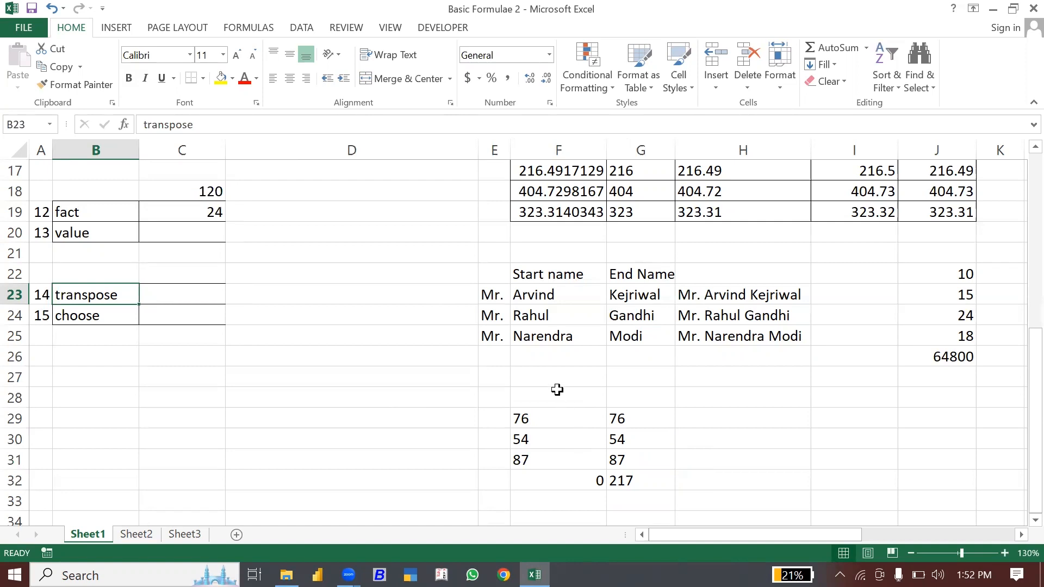
left_click_drag(1031, 351, 1026, 297)
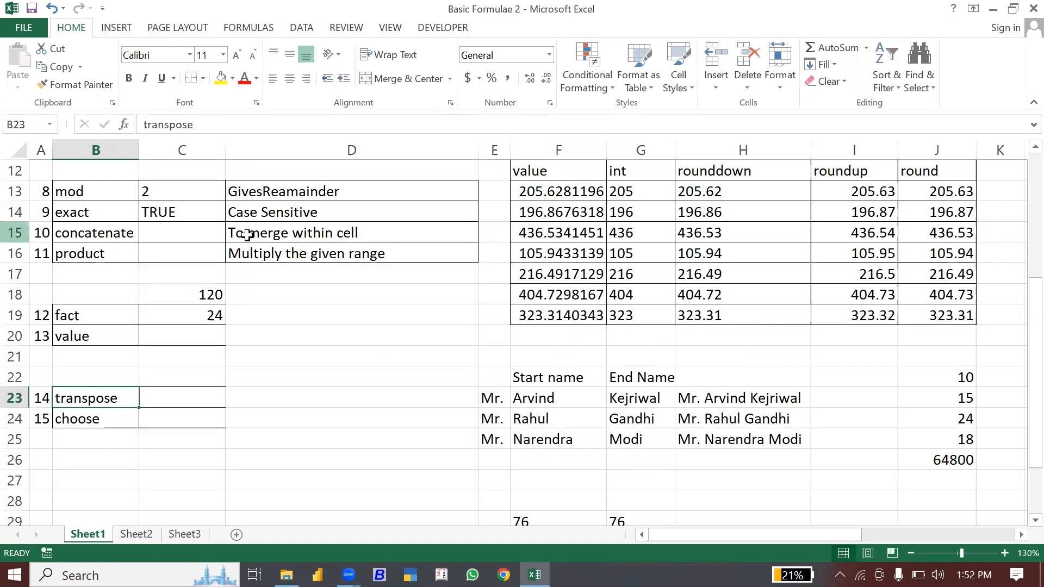
left_click_drag(576, 501, 578, 502)
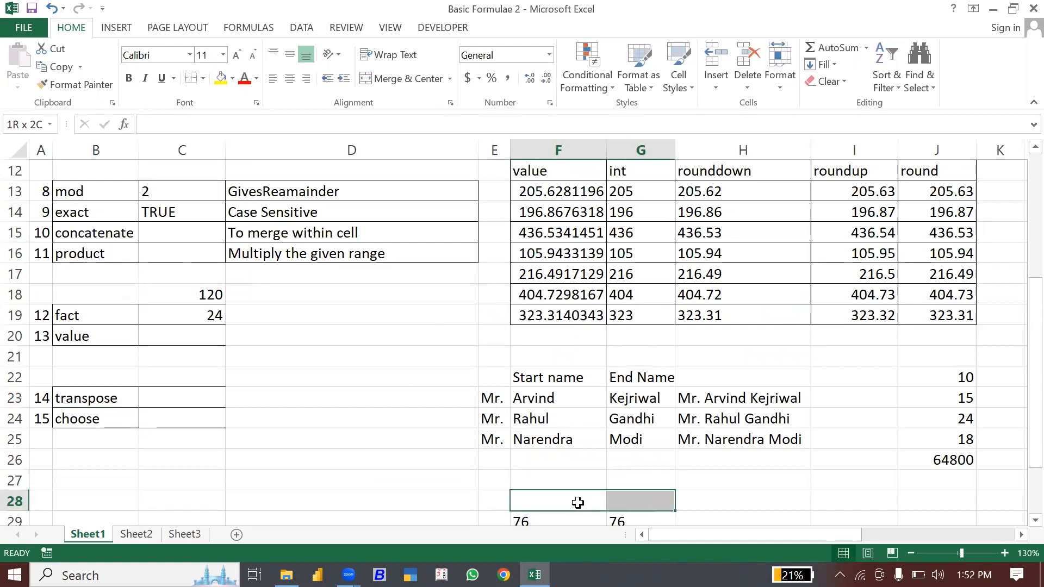
key("shift+Right")
key("shift+Right")
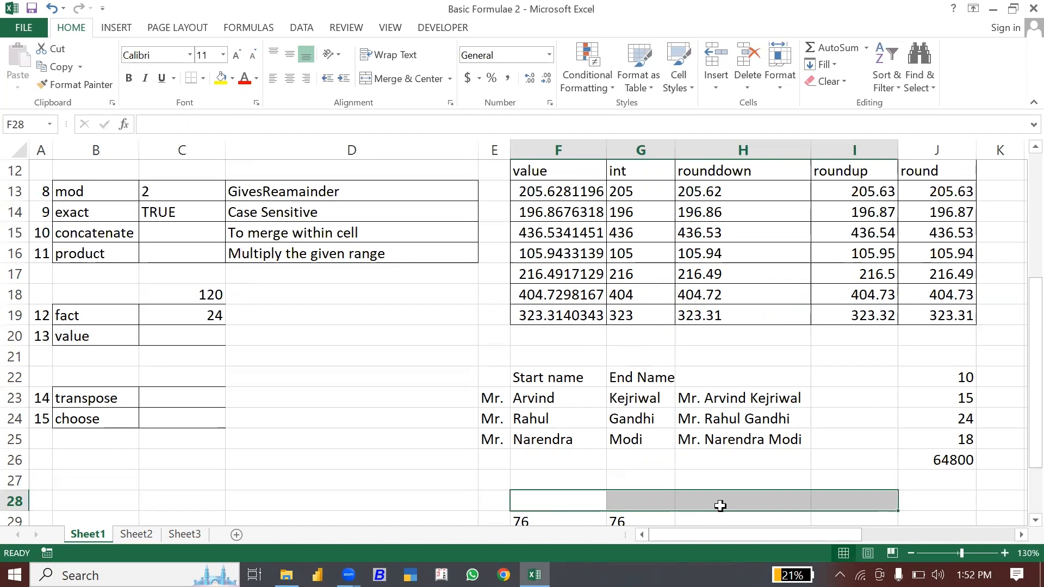
type("=")
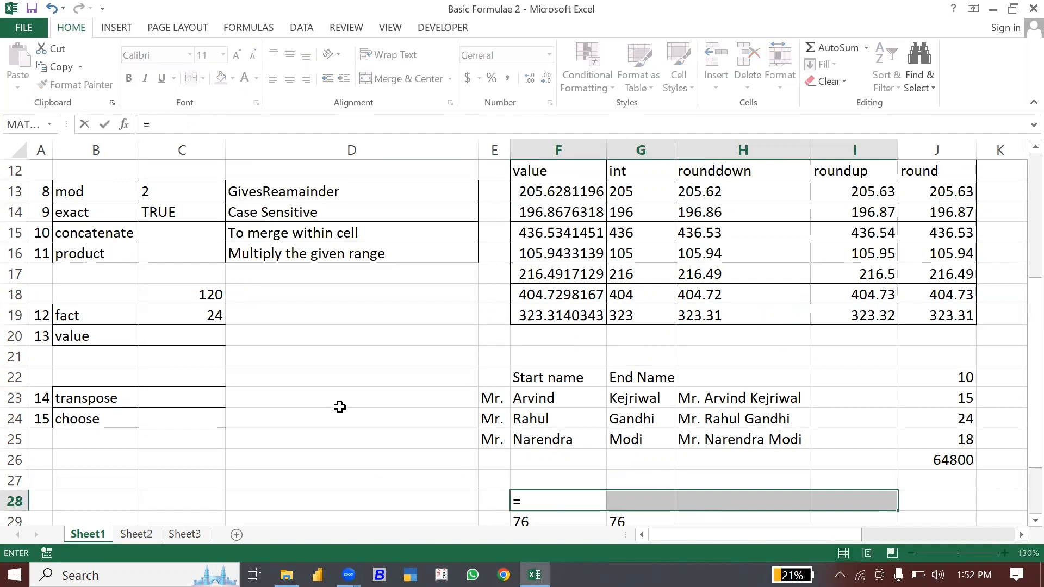
type("tra")
key("Tab")
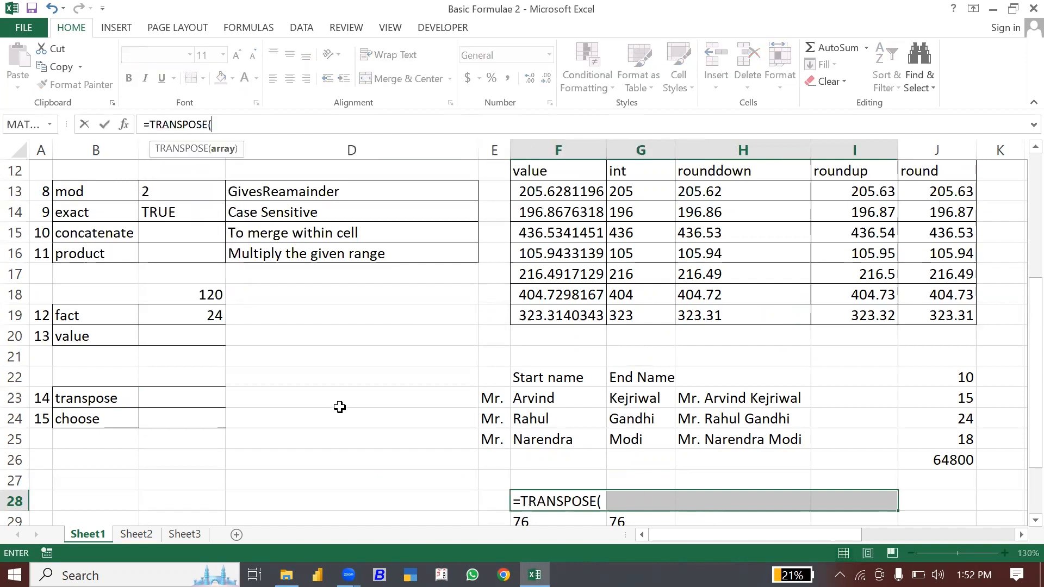
left_click_drag(103, 189, 99, 249)
type(")")
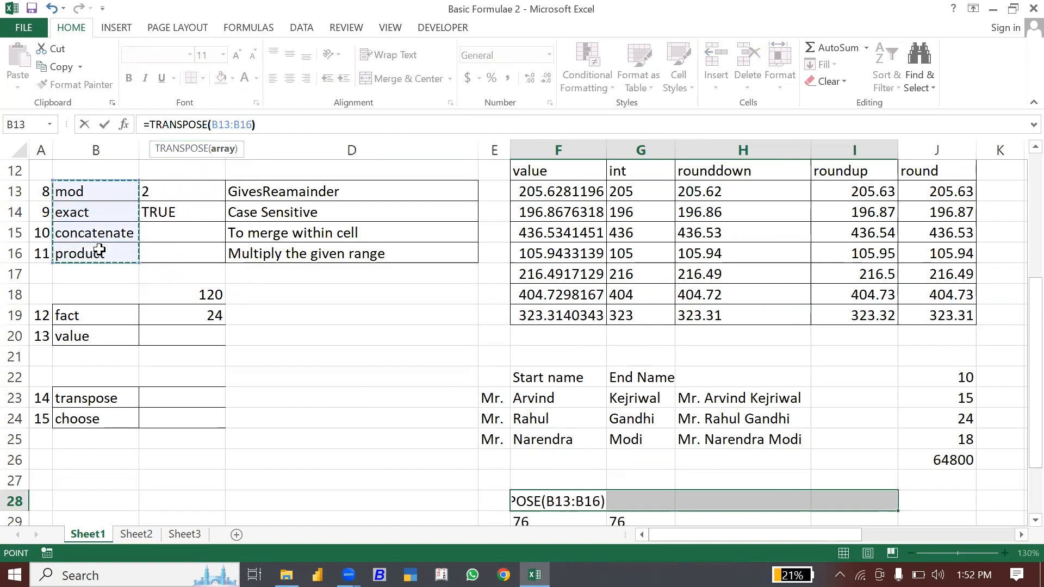
scroll(69, 234, "down", 1)
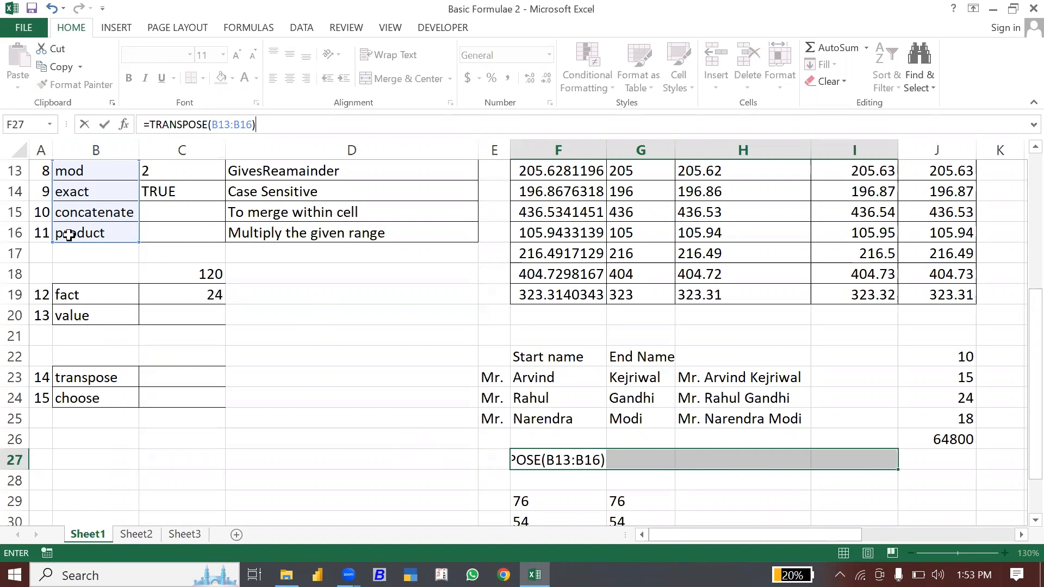
key("ctrl+shift+Return")
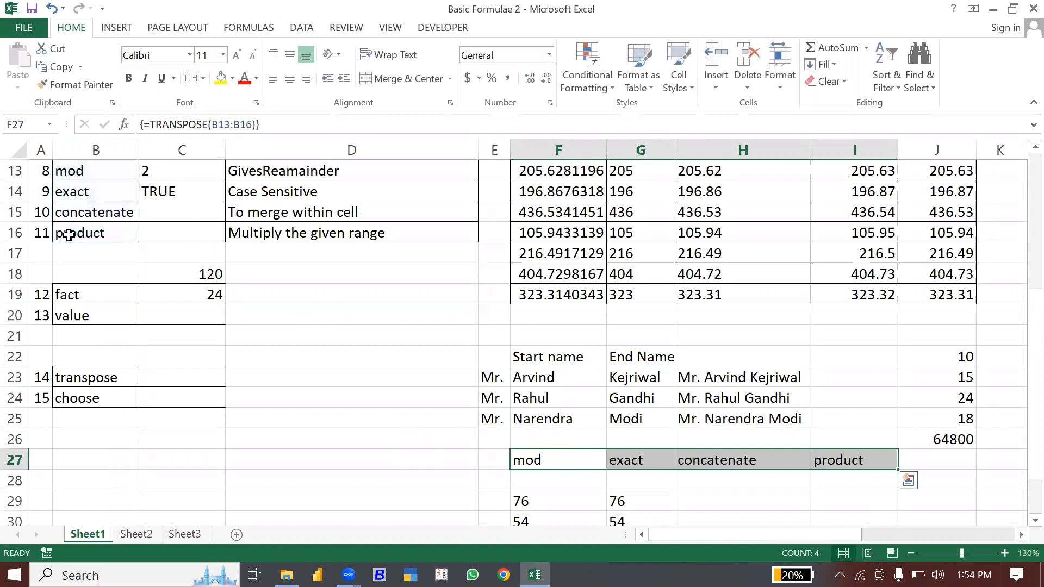
left_click(87, 173)
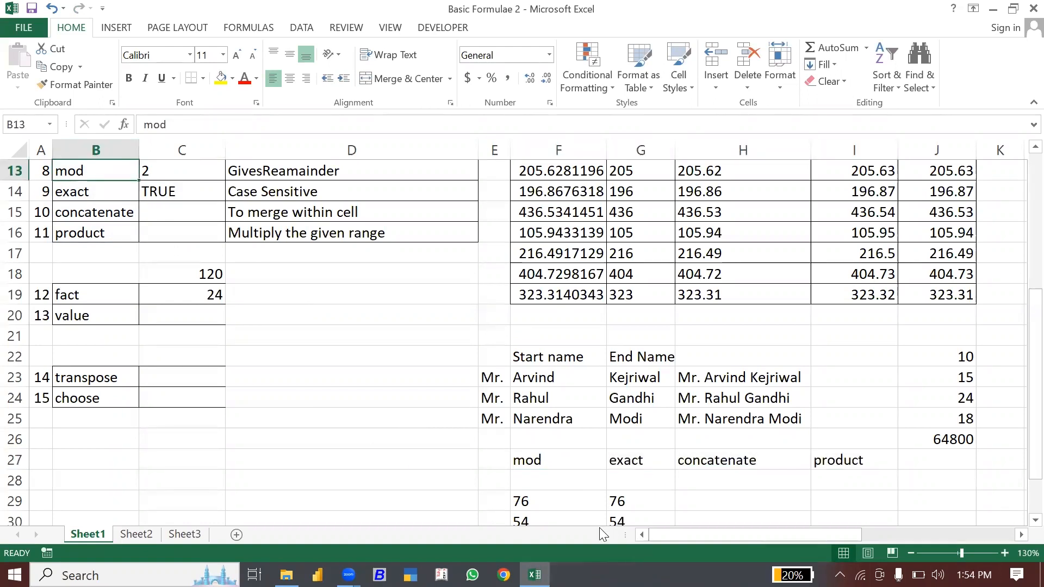
- Enter a CHOOSE formula in C25 with C24 as the index number and five quoted first names as the values
left_click(220, 369)
left_click(179, 393)
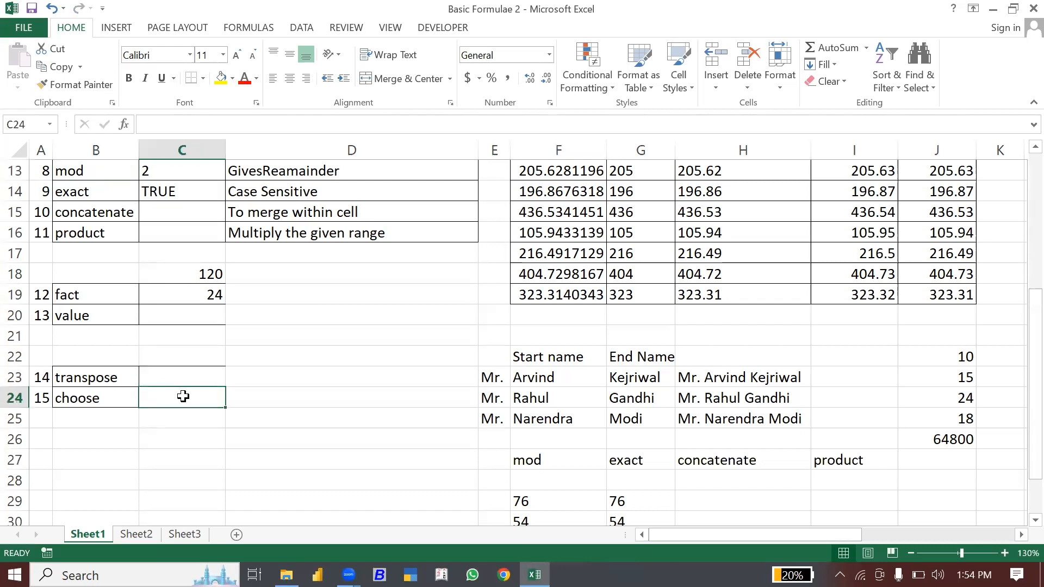
left_click(204, 418)
type("=")
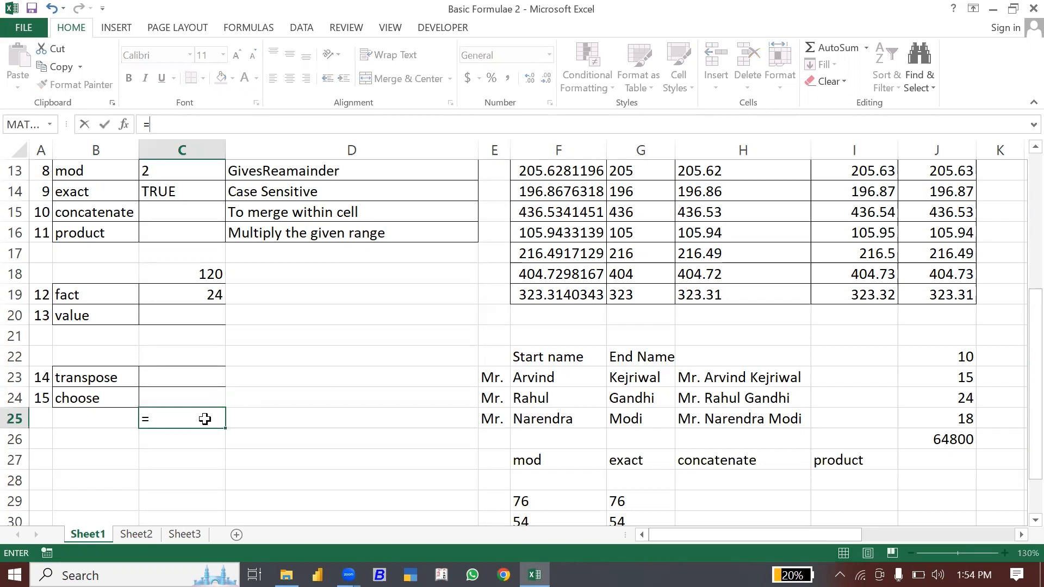
type("cho")
key("Tab")
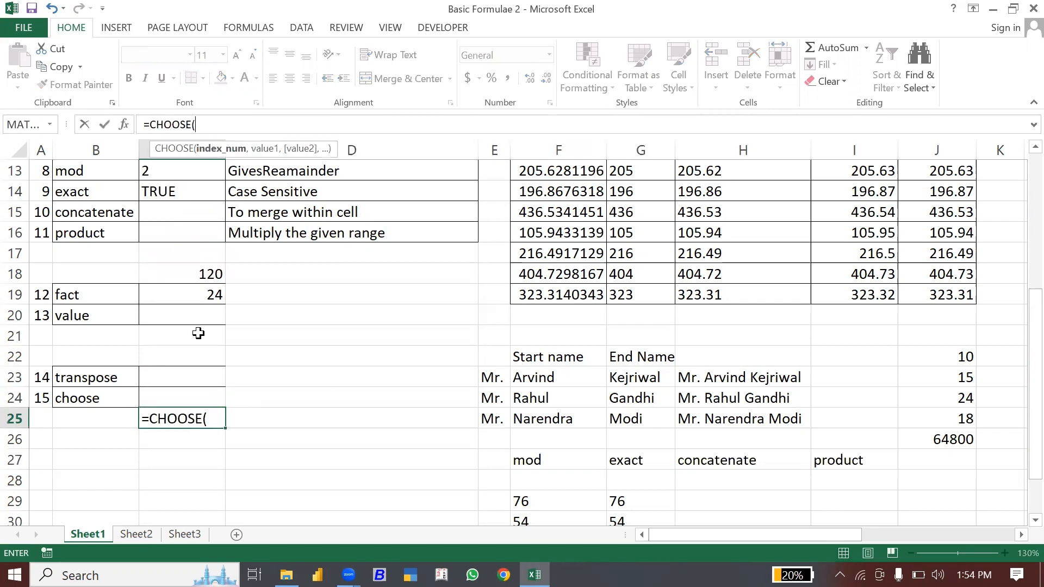
left_click(180, 394)
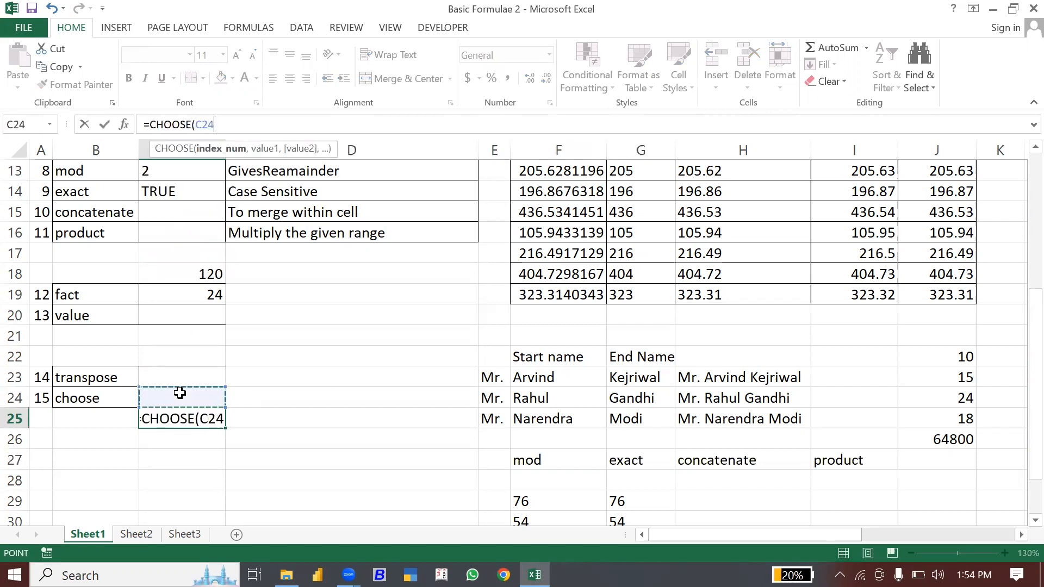
type(",")
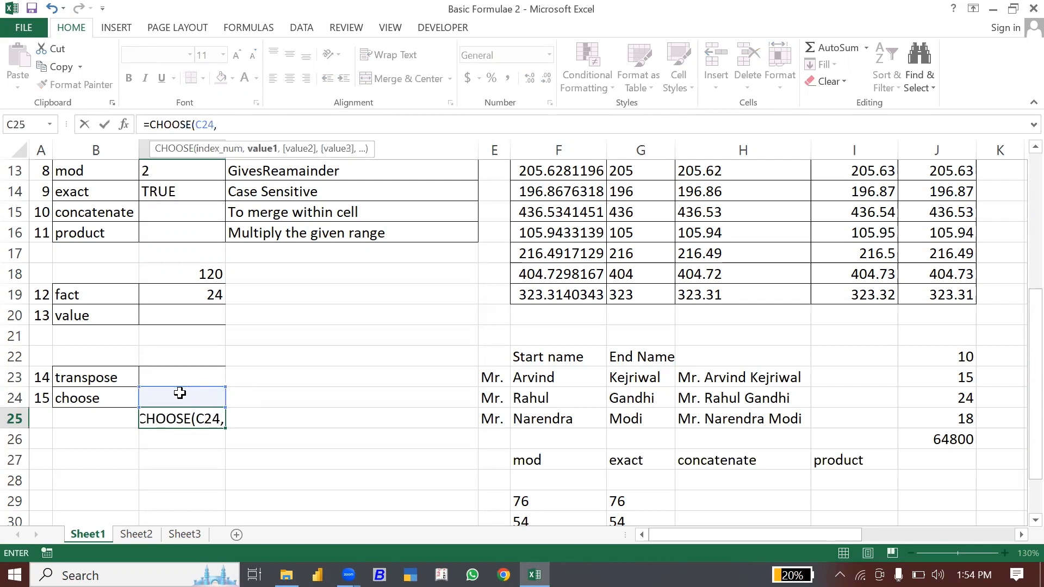
type("\"")
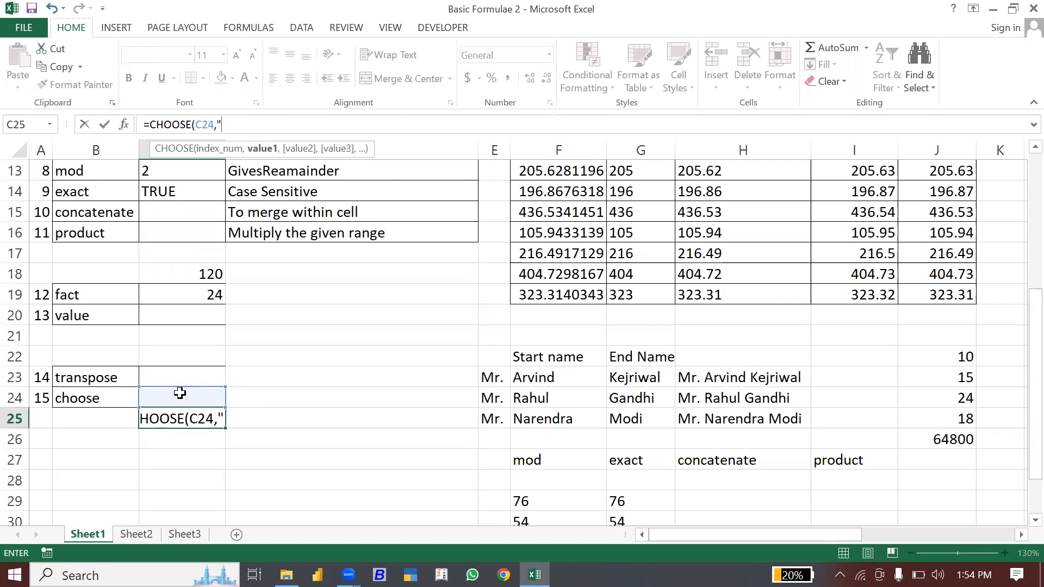
type("mohit\",\"akash\",\"neeraj\",\"amit\",\"suraj")
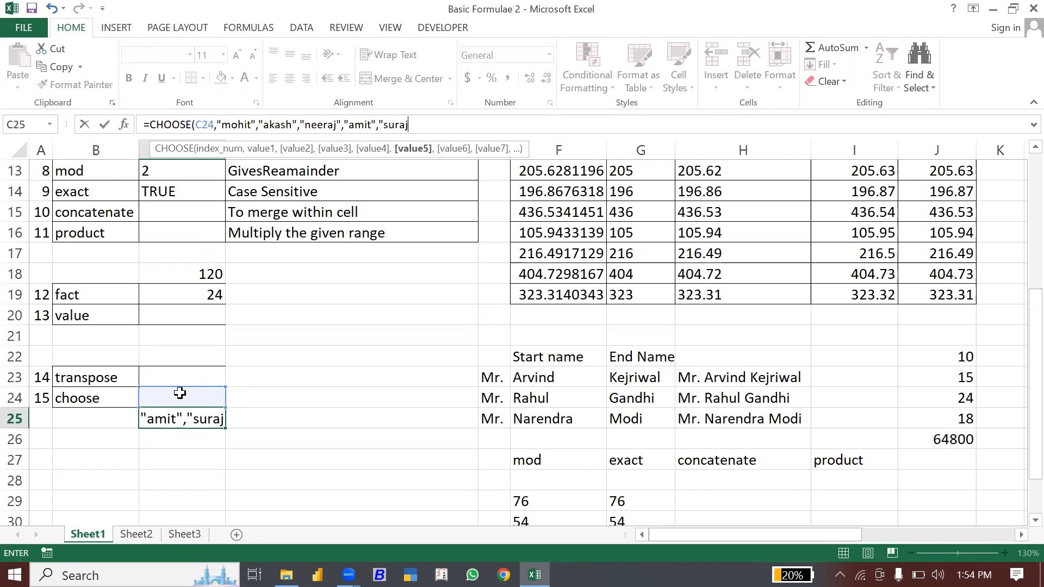
type("\")")
key("Return")
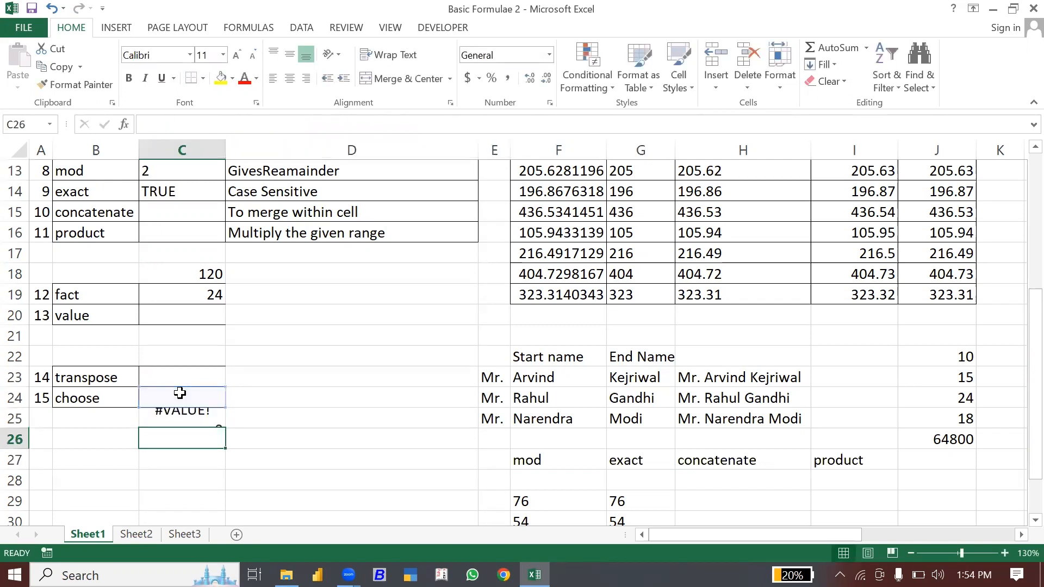
- Test the CHOOSE formula by entering the index numbers 3, 5 and 6 in C24 one after another
left_click(182, 395)
type("3")
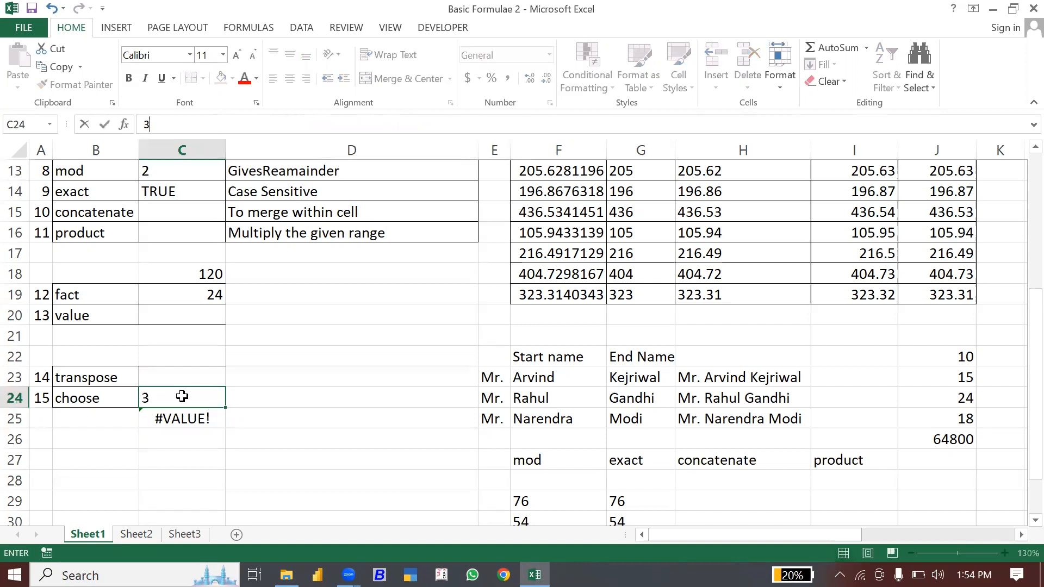
key("Return")
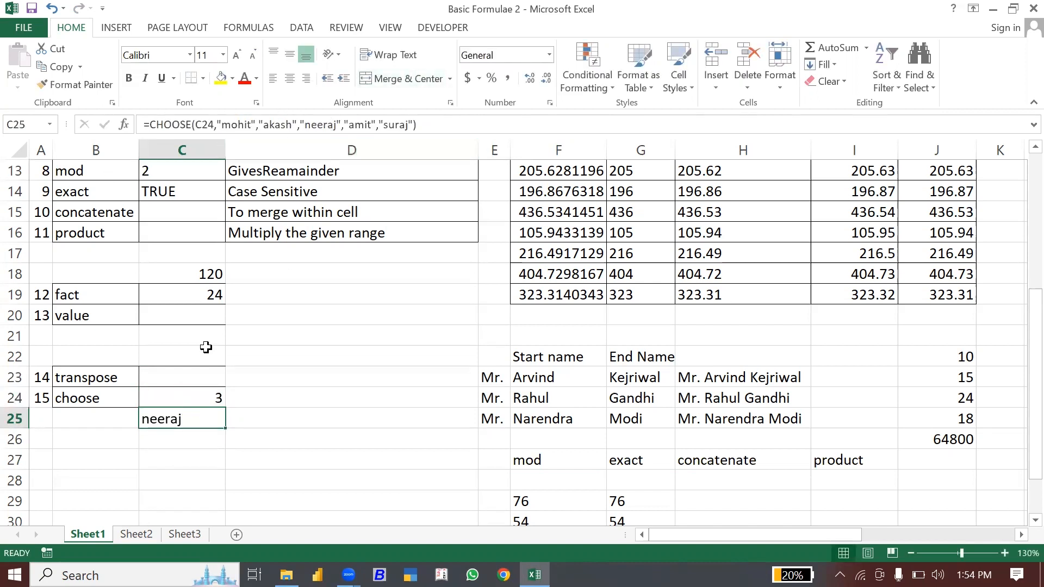
left_click(187, 393)
type("5")
key("Return")
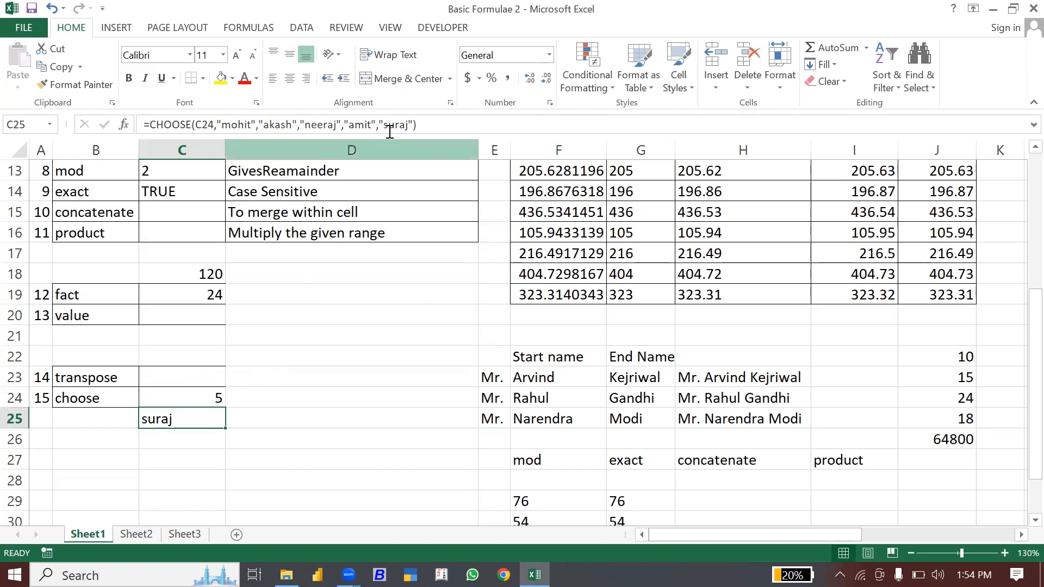
left_click(193, 394)
type("6")
key("Return")
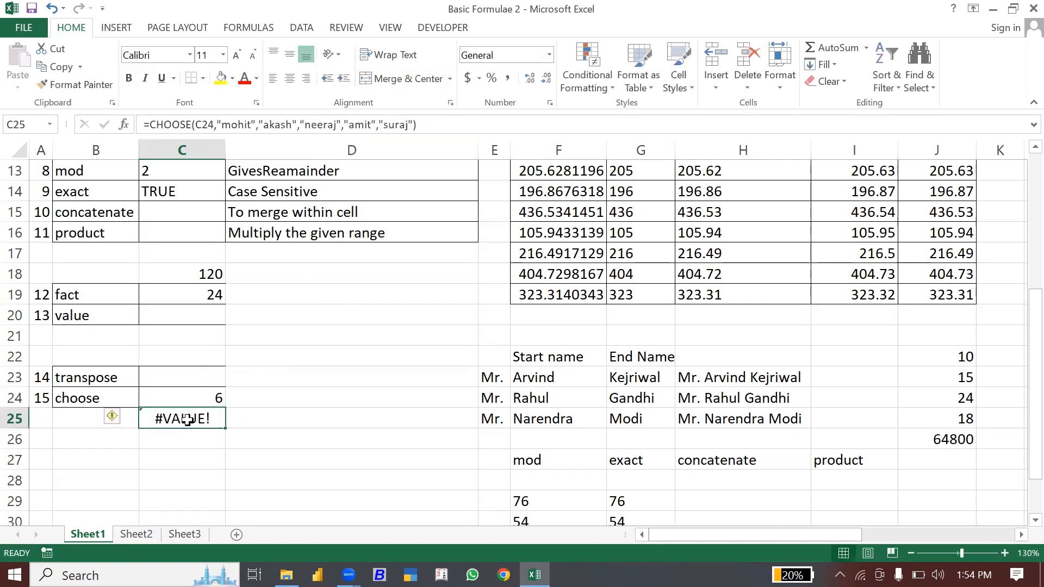